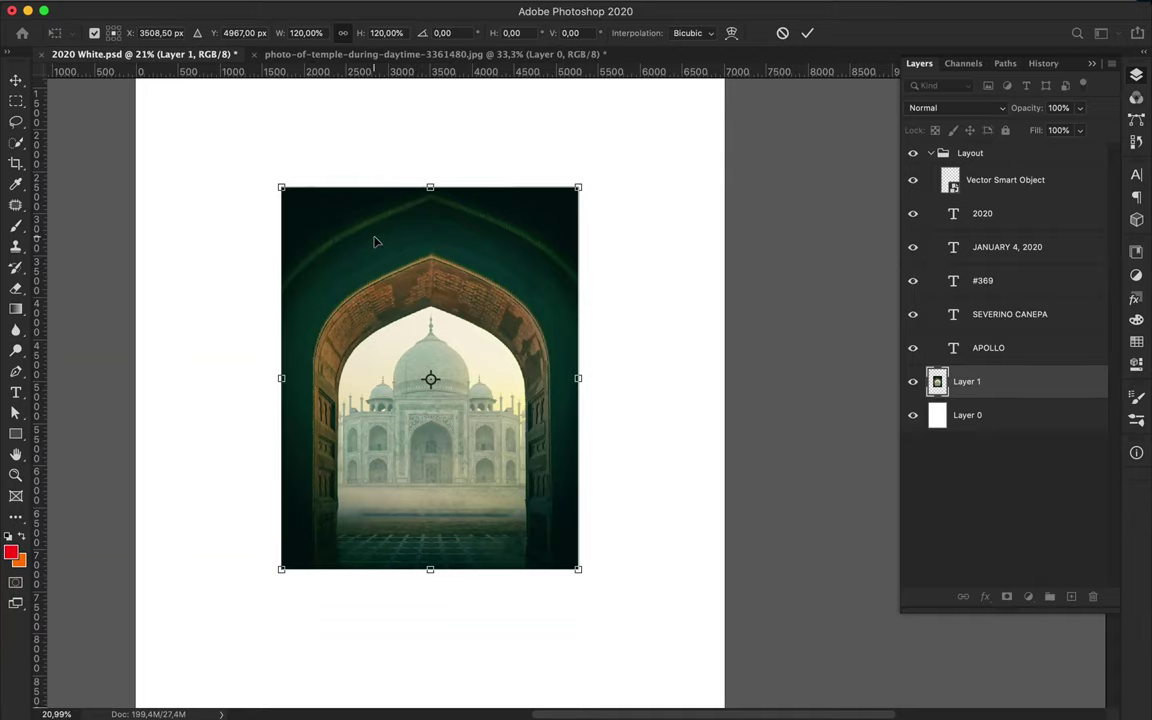
Commit the arch photo's transform and sample black as the foreground colour.
key(Return)
key(i)
click(300, 187)
Draw a near-black rectangle covering the whole poster above the white background layer.
key(v)
scroll(578, 390, down, 2)
click(685, 425)
scroll(685, 425, down, 2)
key(u)
drag(381, 118, 772, 668)
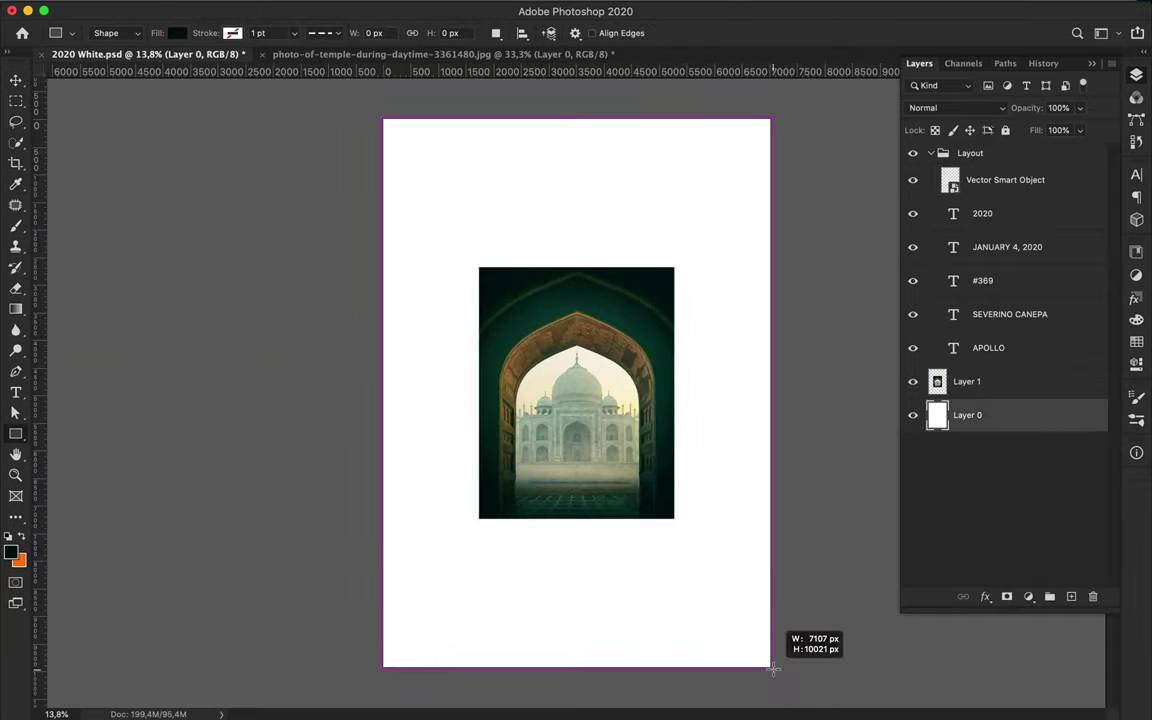
key(v)
Move the arch photo layer slightly lower on the poster.
scroll(480, 320, up, 3)
ctrl+click(447, 270)
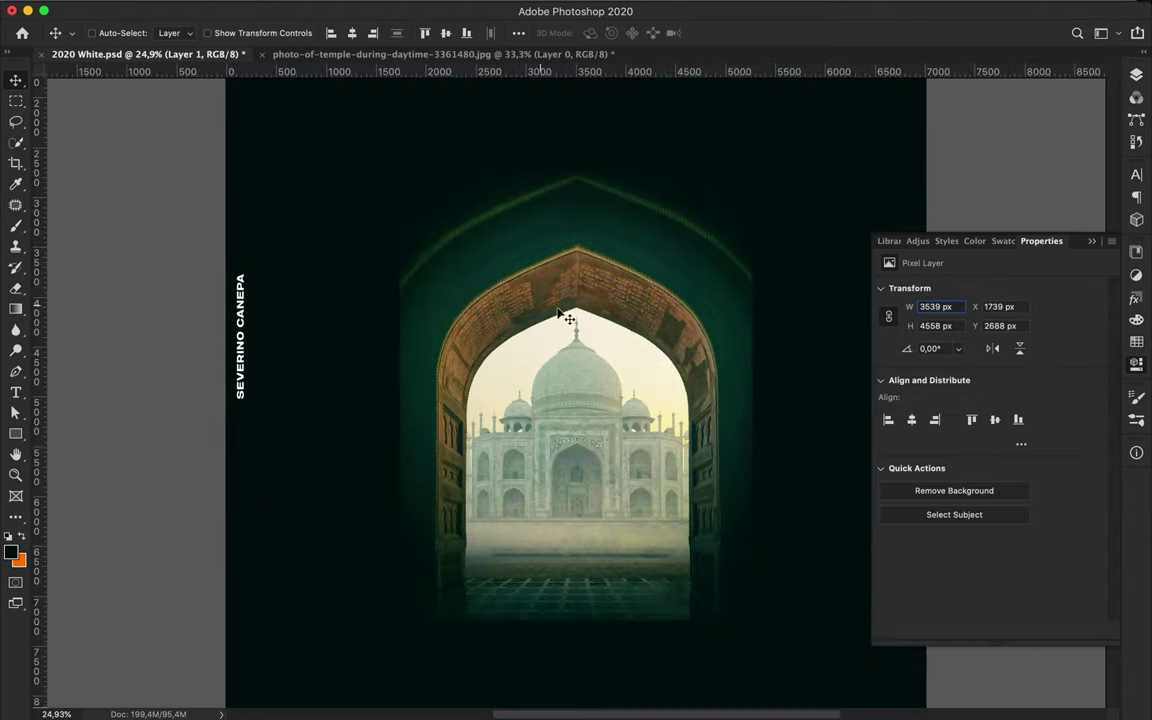
scroll(500, 300, down, 1)
scroll(563, 316, down, 2)
drag(563, 316, 568, 359)
scroll(592, 333, up, 2)
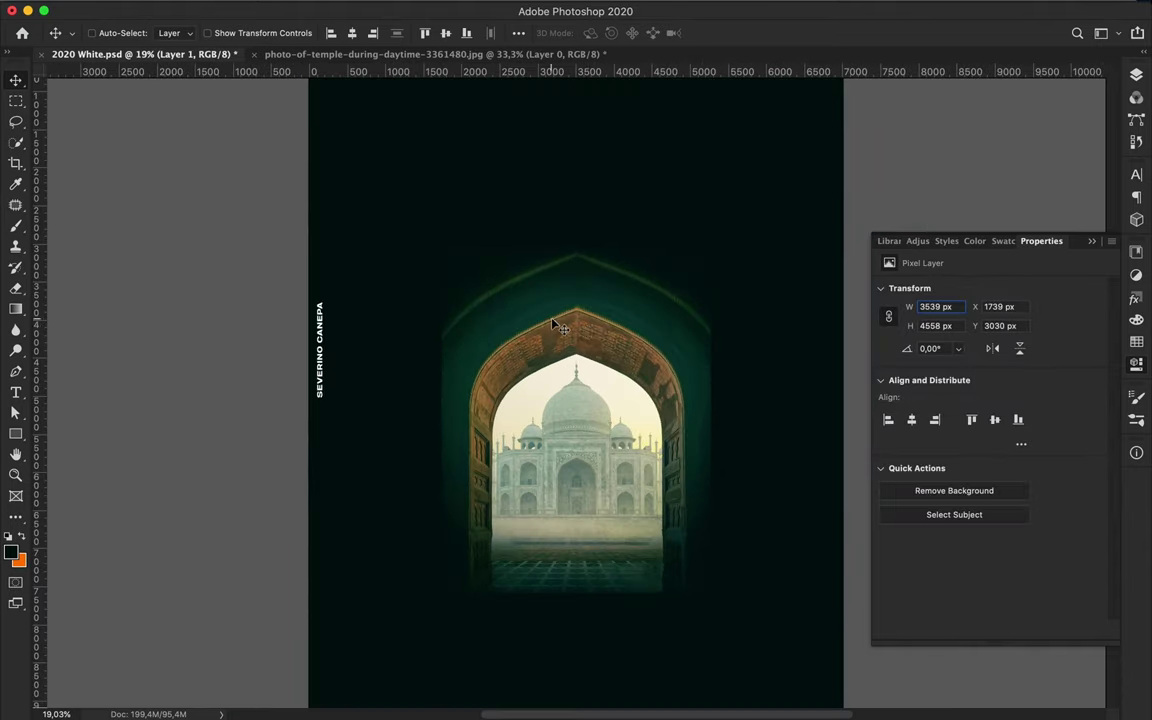
Collapse the Layout group and add a new empty layer.
click(1138, 78)
click(931, 152)
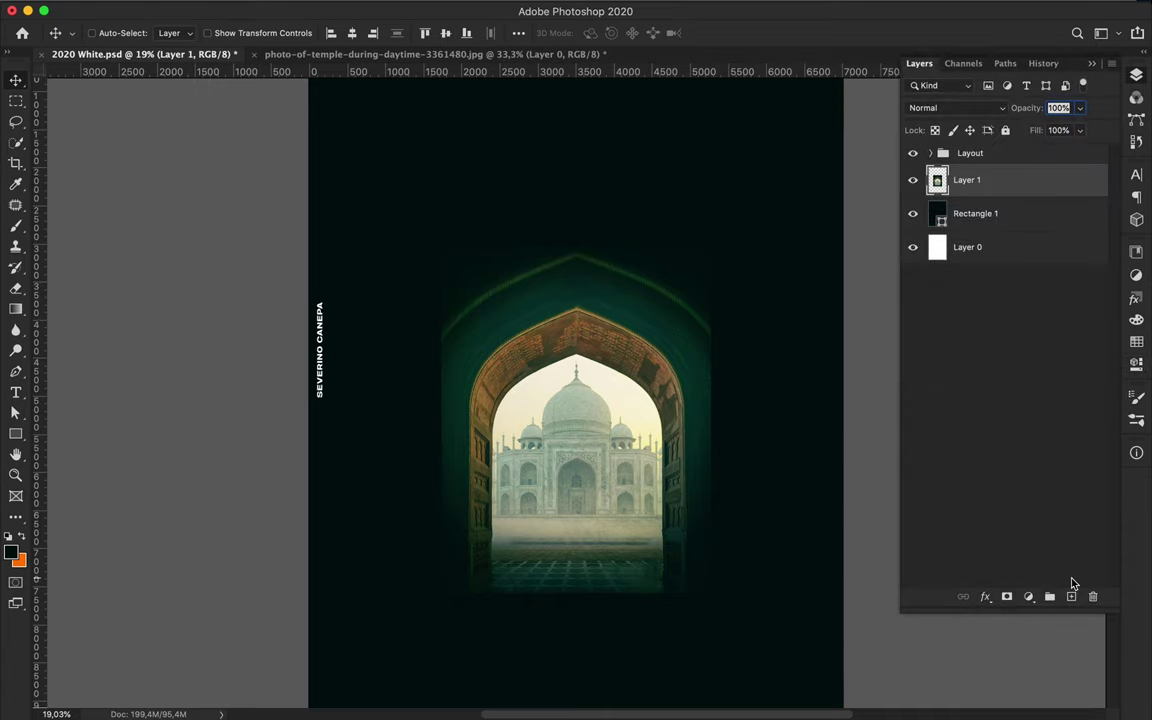
click(1071, 596)
Set both gradient stops to dark teal 010d0d in the Gradient Editor.
key(g)
click(108, 32)
double_click(156, 444)
click(760, 150)
click(1025, 236)
double_click(503, 444)
click(760, 150)
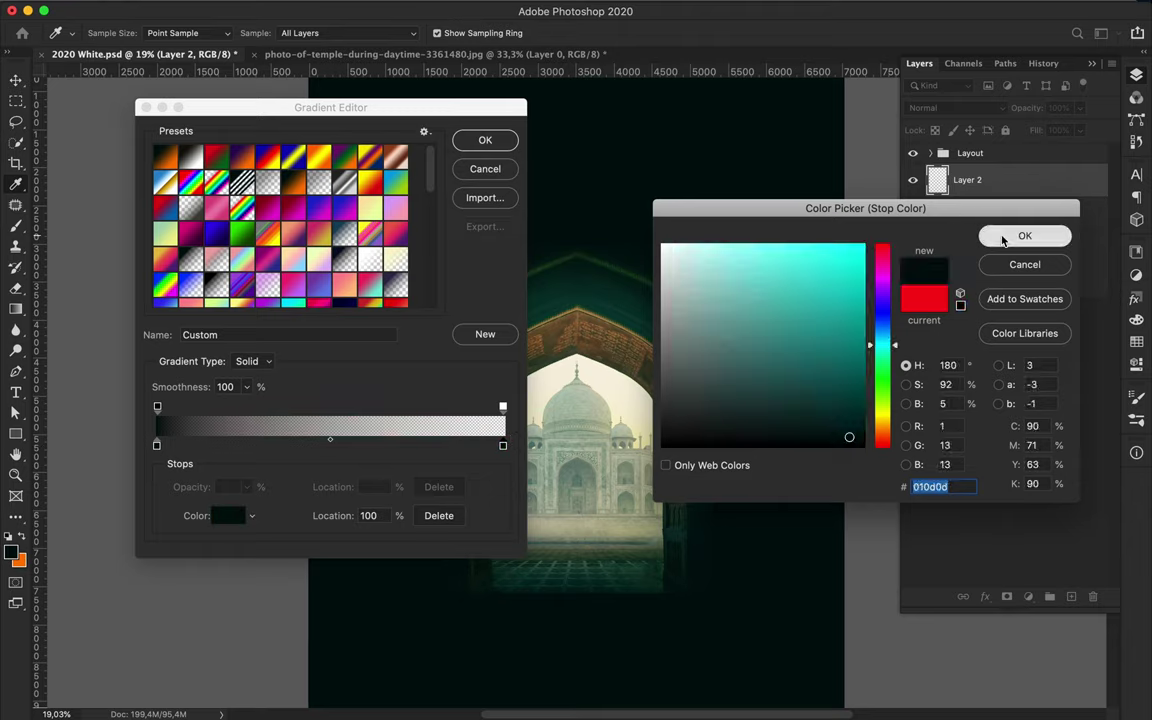
click(1003, 240)
key(Return)
Paint a reversed radial dark teal vignette outward from the arch.
key(ctrl+0)
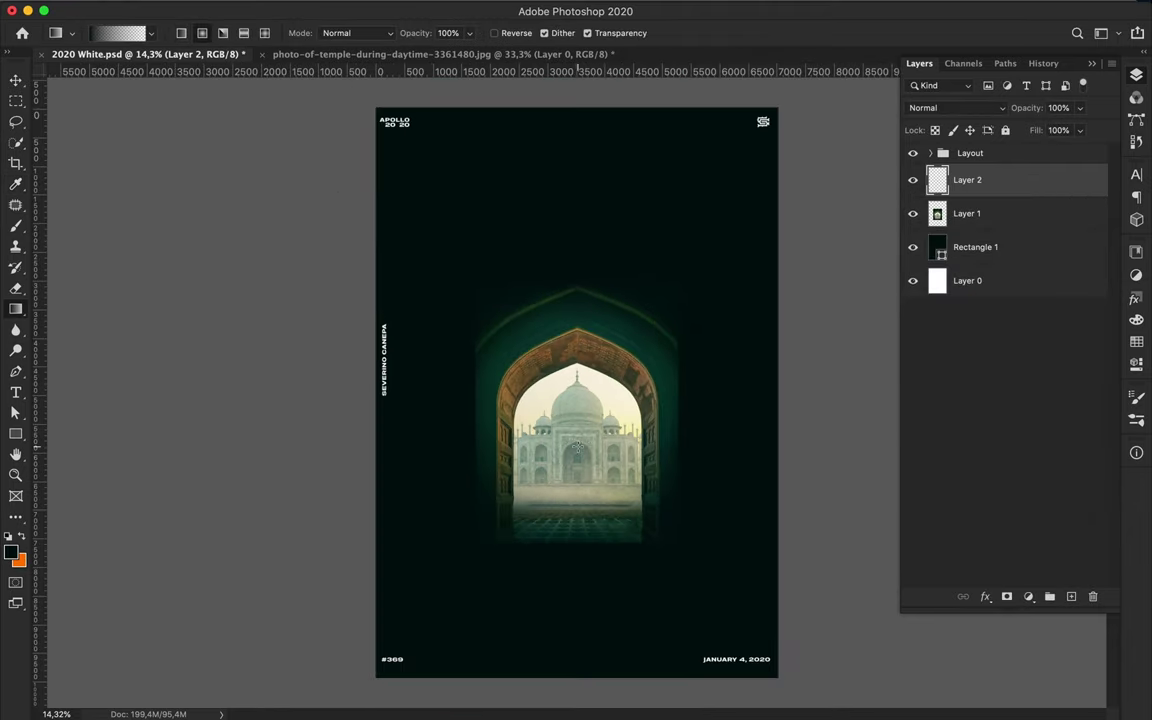
drag(721, 455, 721, 455)
key(ctrl+z)
click(494, 33)
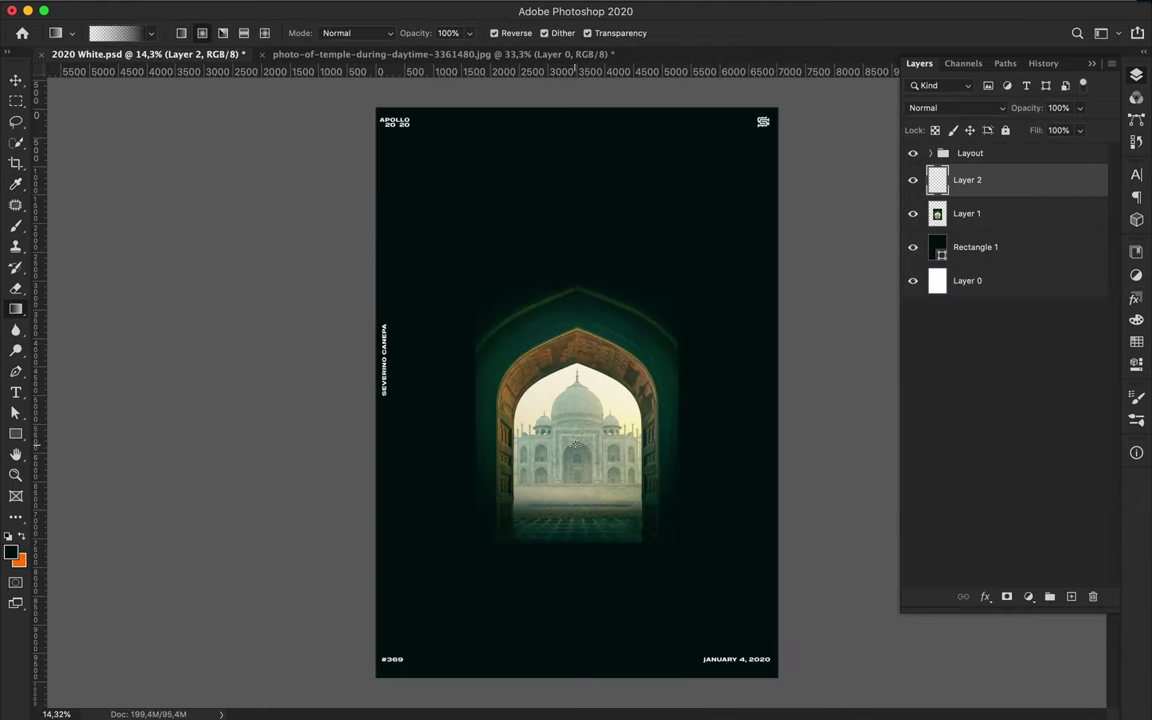
drag(577, 430, 711, 457)
key(ctrl+t)
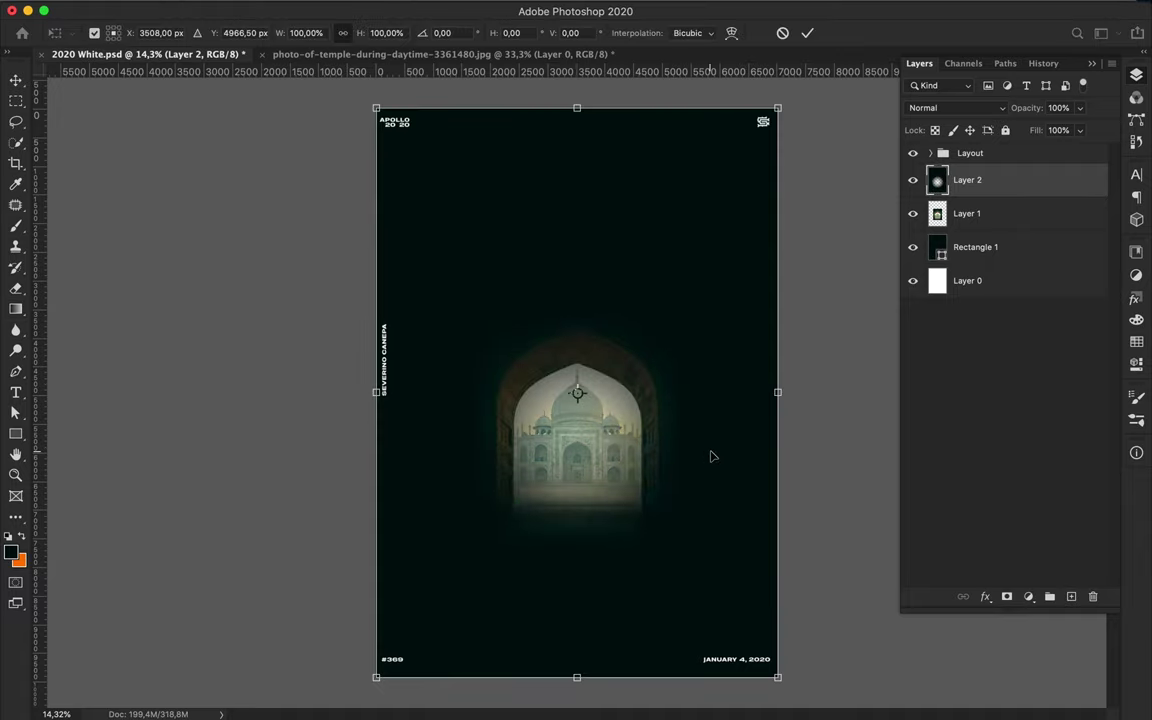
Switch the vignette transform to Warp and stretch its edges outward around the arch.
right_click(629, 416)
click(645, 455)
scroll(585, 400, up, 2)
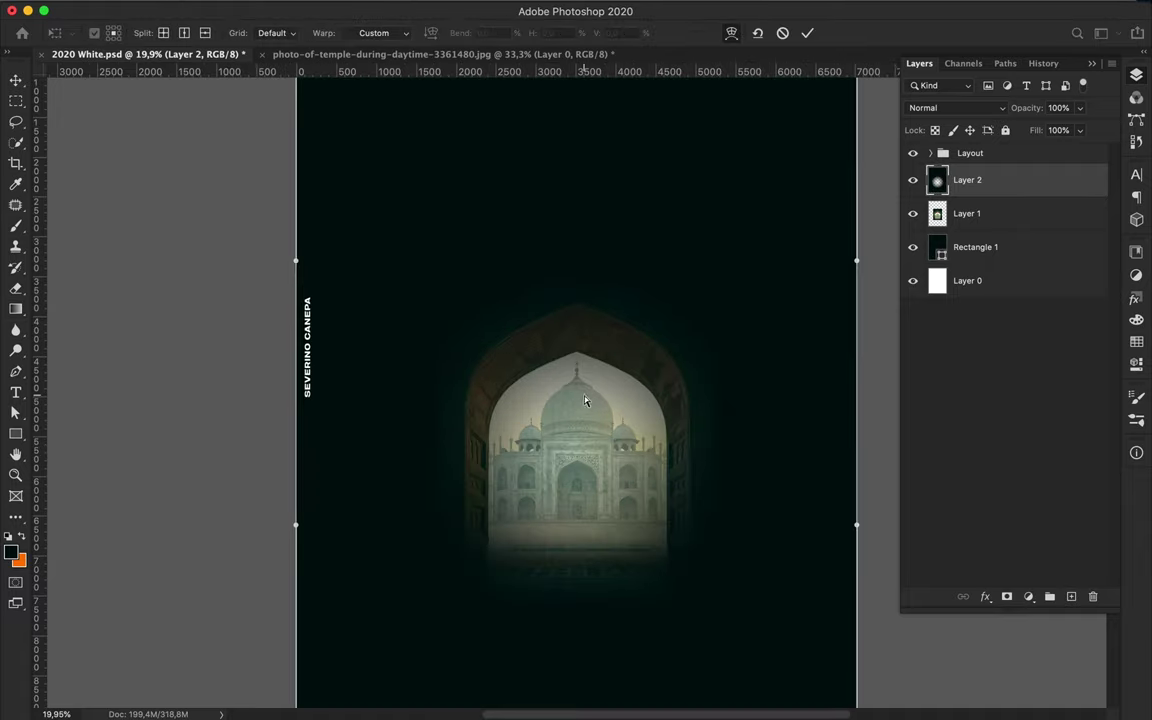
mouse_move(505, 380)
mouse_down()
mouse_move(463, 360)
mouse_move(725, 476)
mouse_up()
drag(857, 524, 961, 527)
drag(296, 524, 149, 532)
mouse_move(262, 80)
mouse_down()
mouse_move(236, 134)
mouse_move(221, 98)
mouse_up()
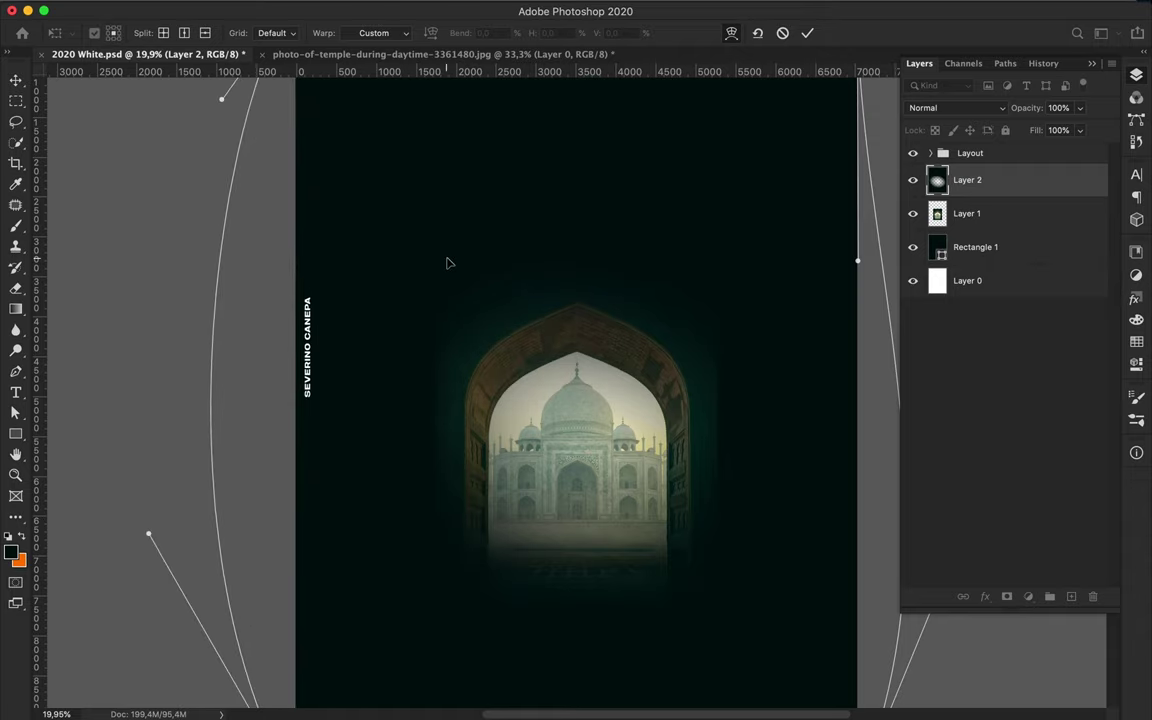
scroll(583, 300, down, 2)
drag(786, 293, 846, 167)
mouse_move(714, 400)
mouse_down()
mouse_move(586, 321)
mouse_move(571, 476)
mouse_move(571, 275)
mouse_up()
mouse_move(507, 97)
mouse_down()
mouse_move(514, 74)
mouse_move(548, 85)
mouse_up()
Raise the warped vignette's top edge and pull its bottom corners below the poster.
scroll(514, 74, down, 1)
scroll(548, 85, down, 2)
drag(552, 131, 530, 125)
drag(523, 631, 527, 695)
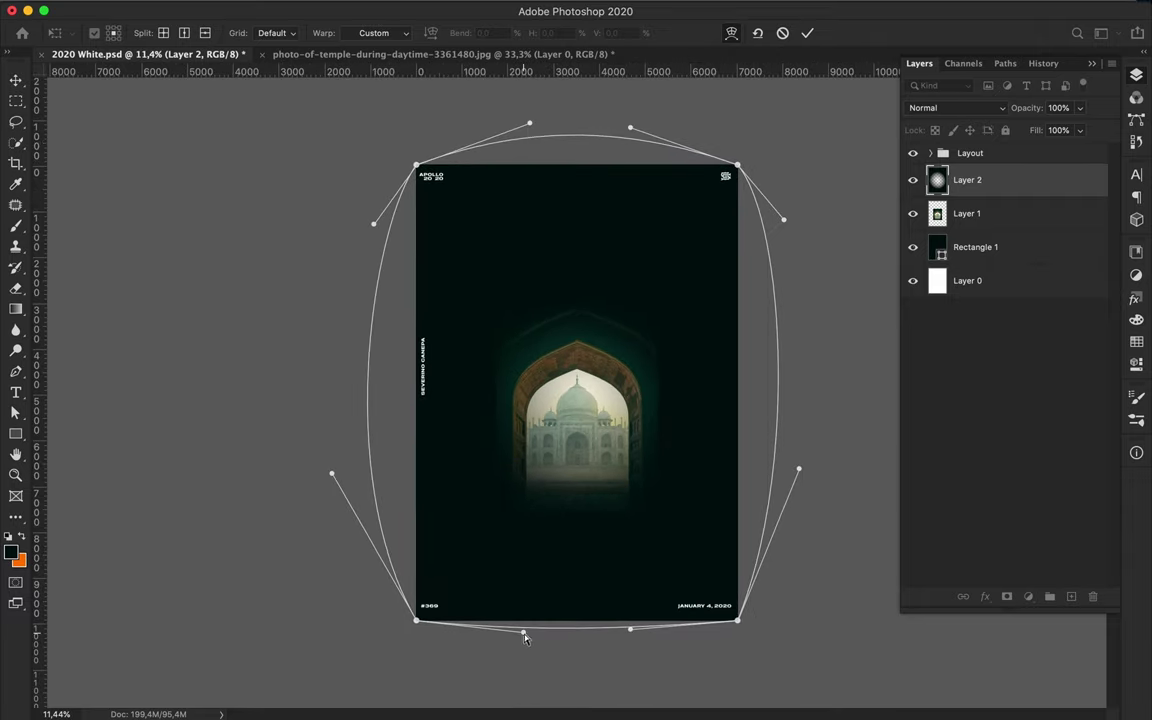
drag(519, 401, 544, 418)
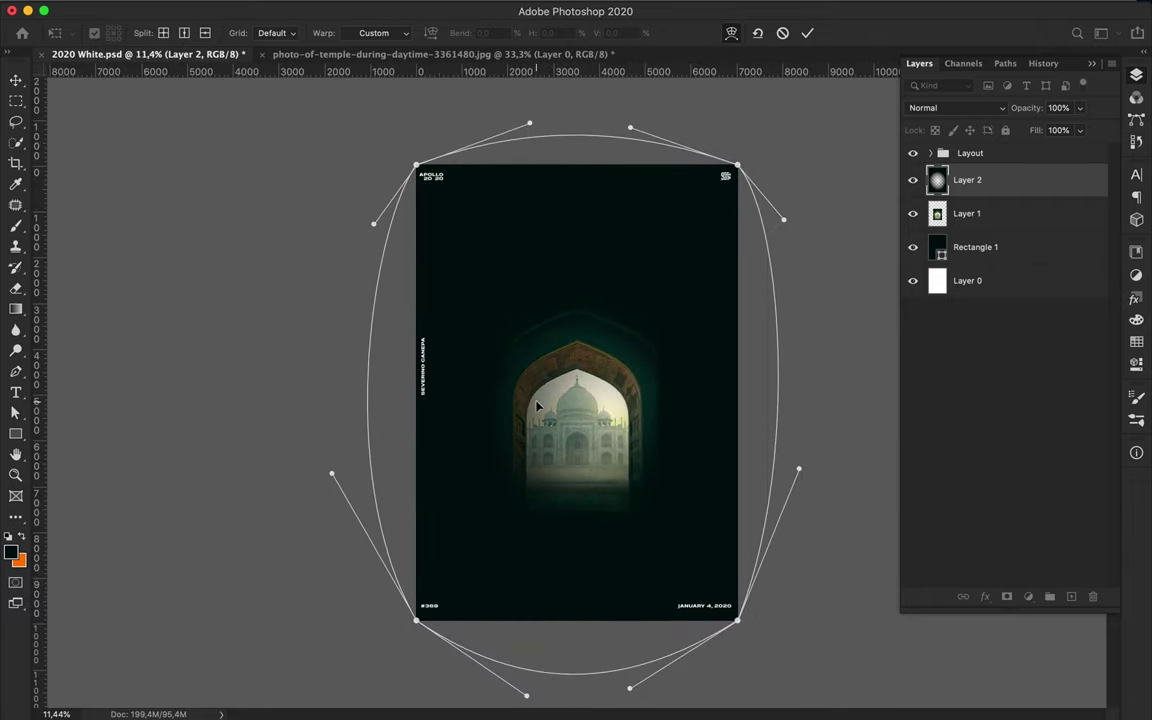
scroll(653, 416, up, 1)
scroll(546, 487, up, 1)
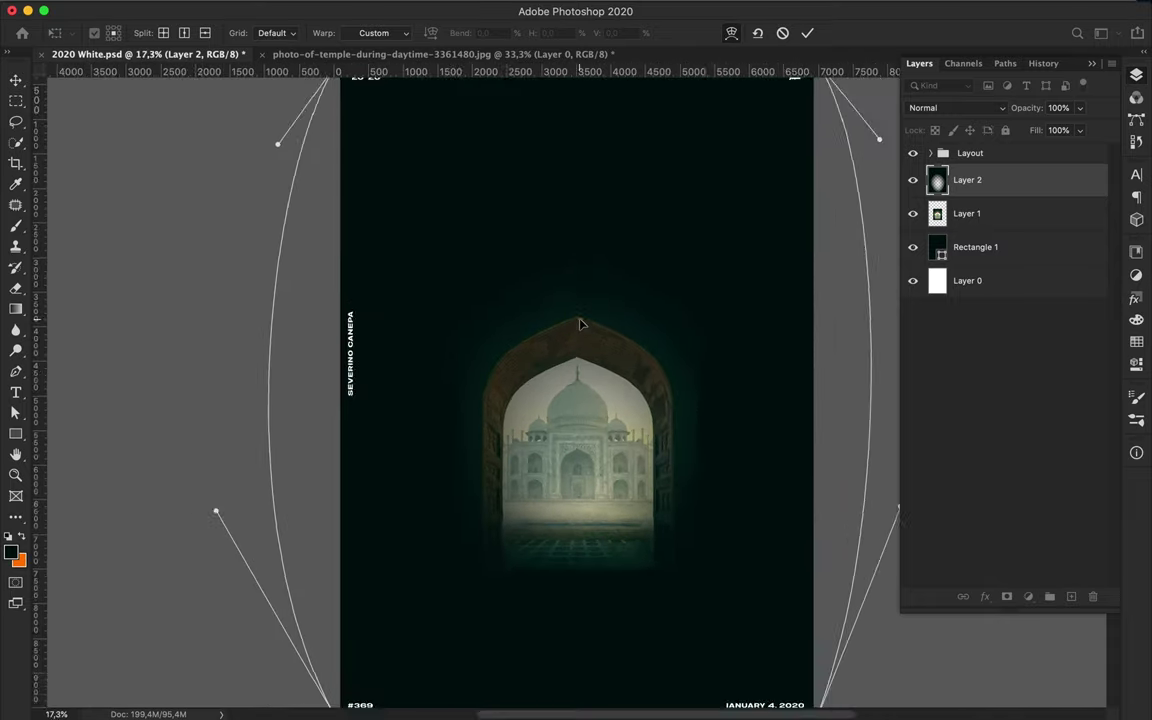
scroll(581, 324, down, 2)
drag(411, 155, 399, 112)
drag(744, 156, 754, 113)
scroll(577, 400, down, 1)
drag(720, 595, 751, 664)
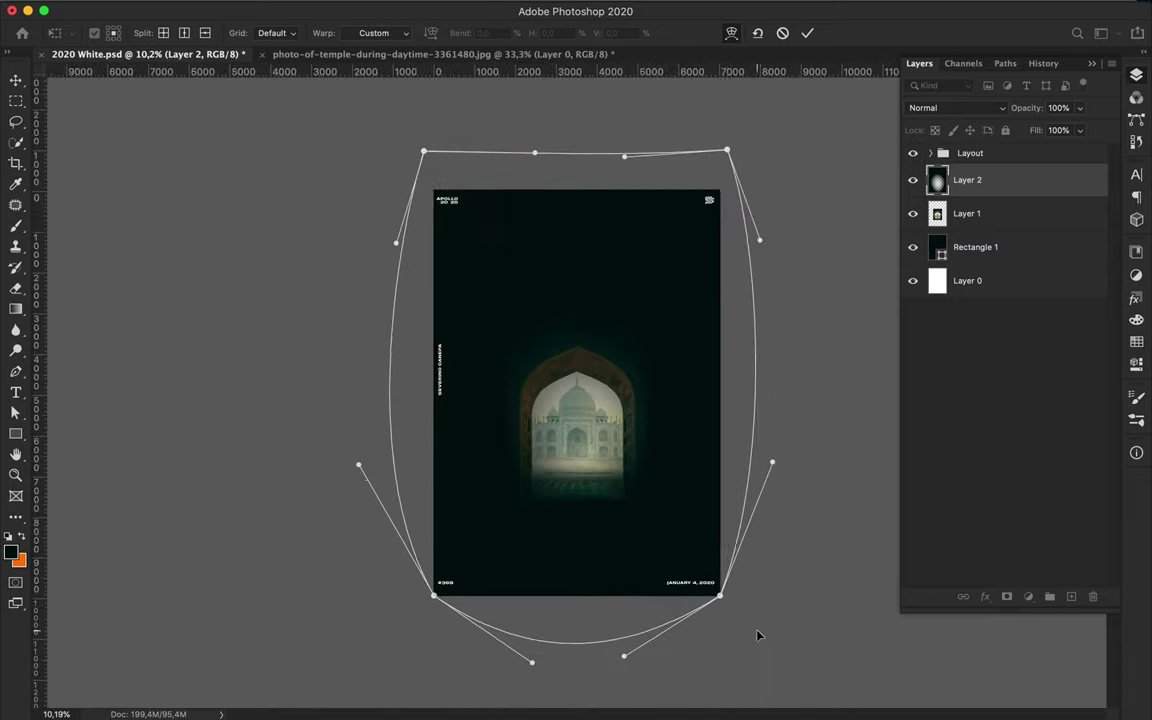
drag(433, 595, 419, 664)
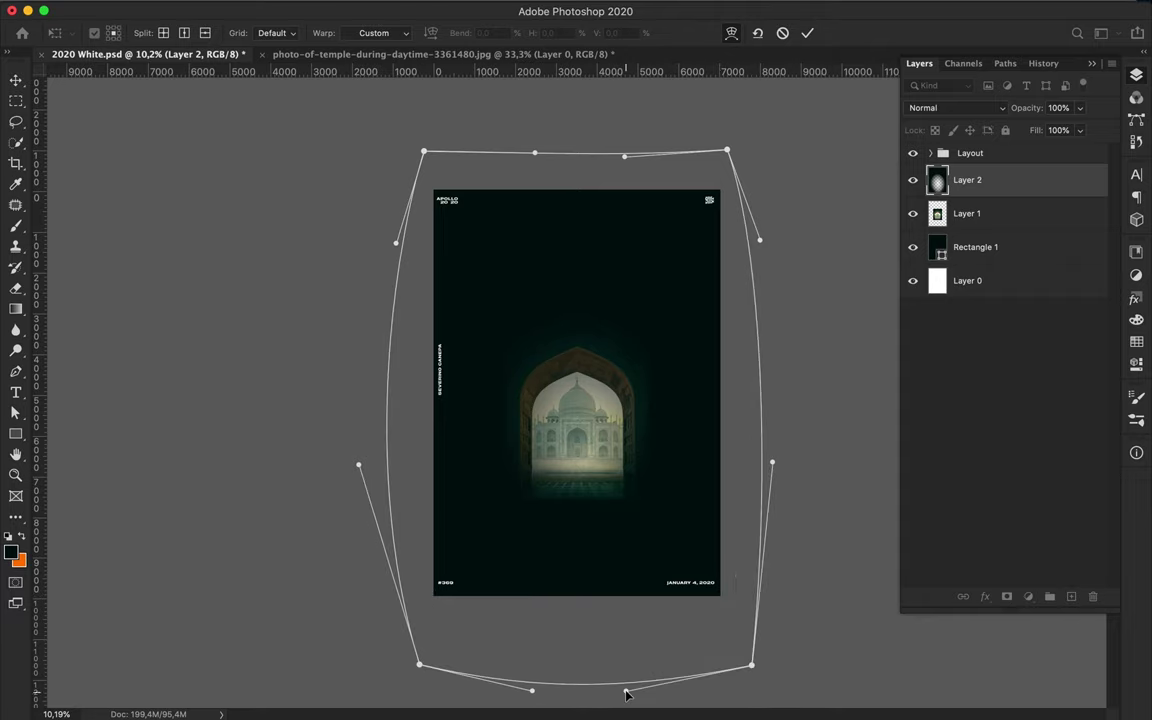
scroll(575, 394, up, 2)
Widen the vignette's sides and lift its top corners and edge further.
drag(259, 491, 236, 490)
drag(326, 187, 236, 176)
drag(826, 183, 914, 176)
drag(843, 487, 914, 490)
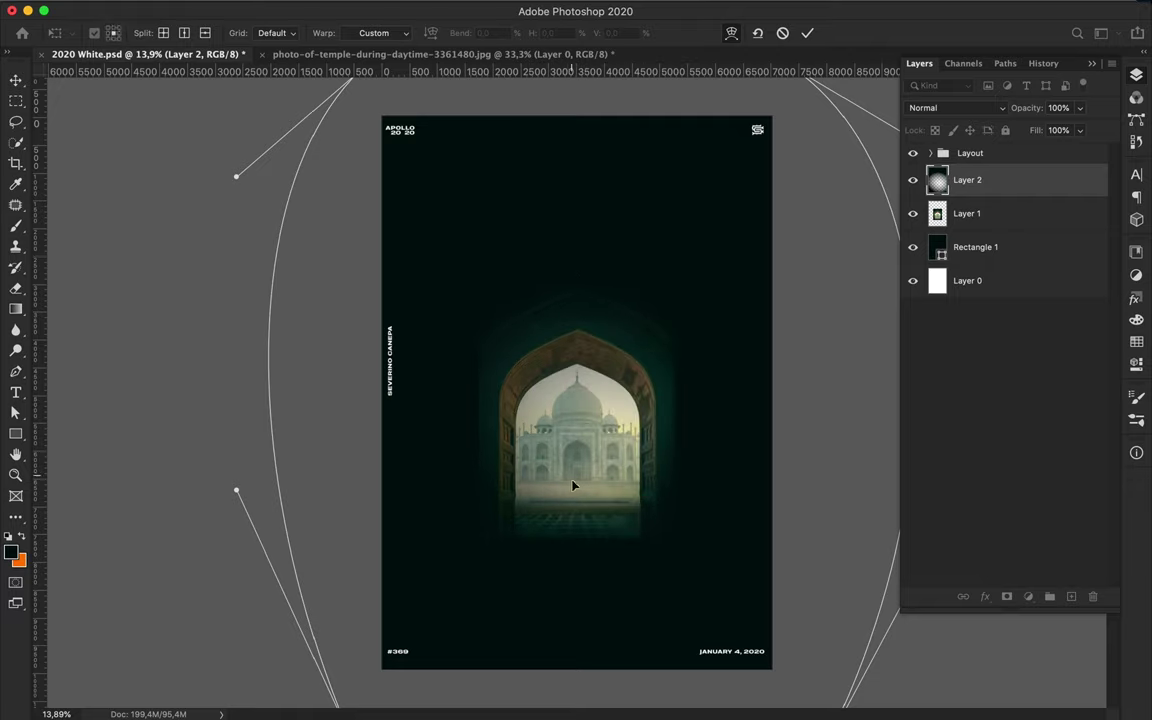
scroll(514, 431, down, 2)
mouse_move(600, 150)
mouse_down()
mouse_move(622, 172)
mouse_move(637, 116)
mouse_up()
drag(716, 166, 745, 90)
drag(433, 166, 429, 80)
drag(515, 101, 518, 72)
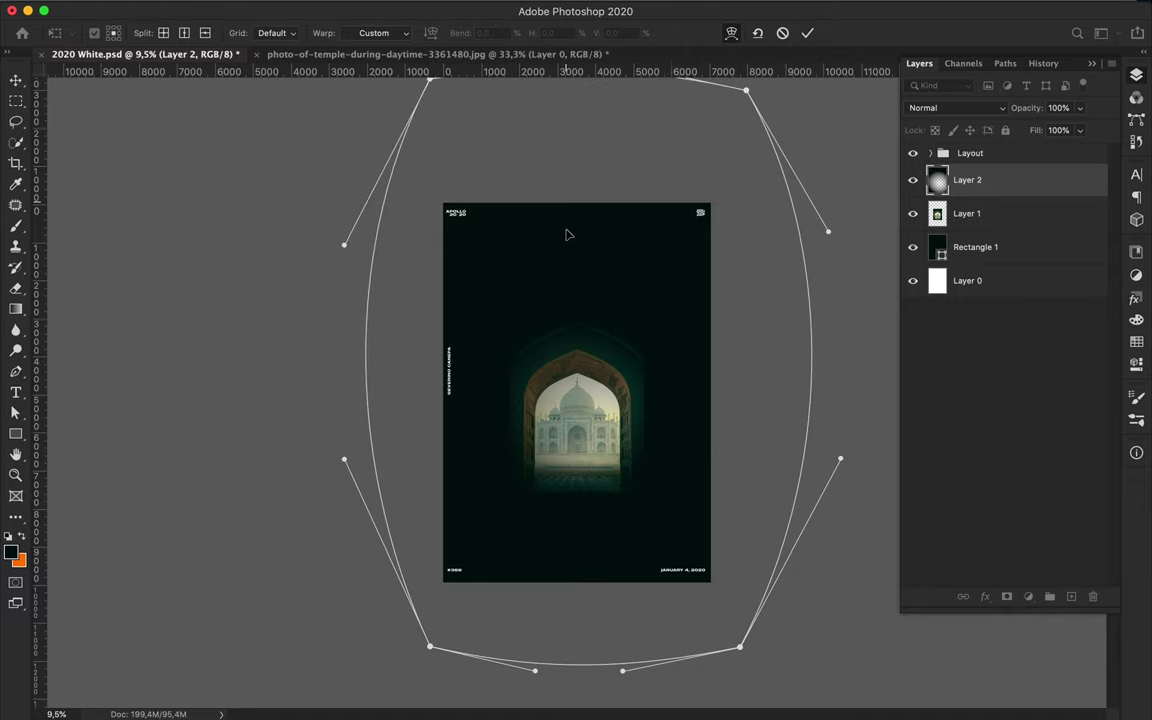
drag(500, 374, 476, 404)
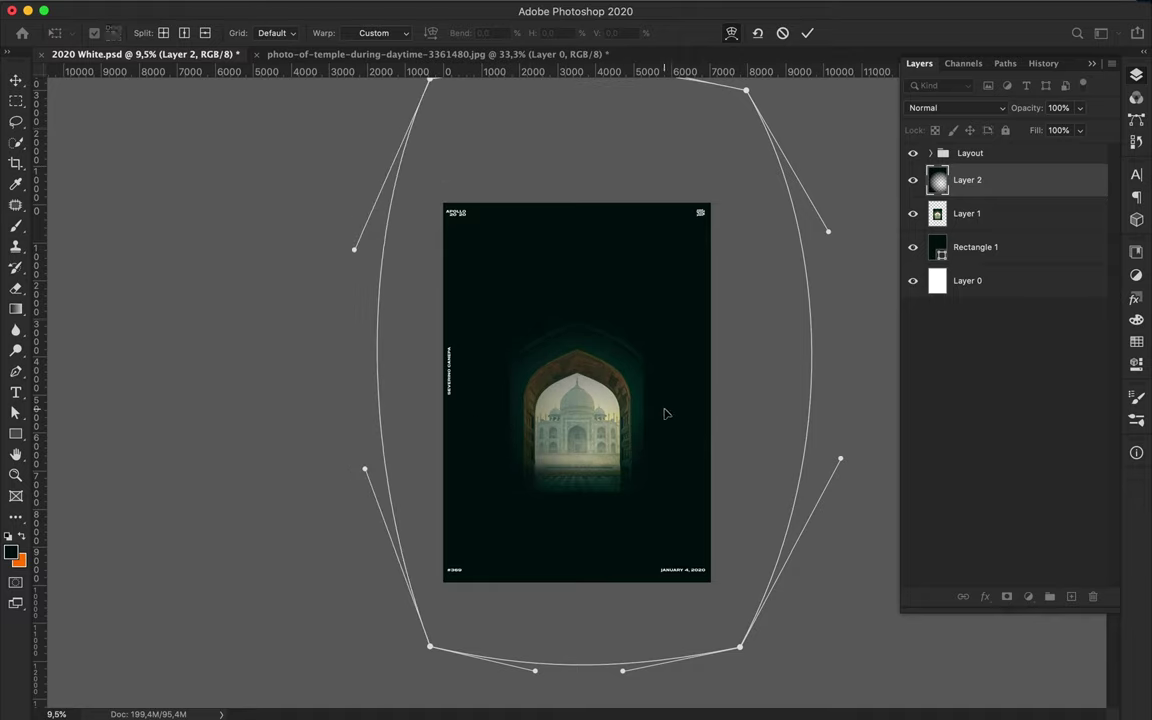
Pull the vignette's sides inward toward the arch and apply the warp.
scroll(576, 195, down, 2)
drag(468, 159, 470, 85)
drag(707, 162, 694, 116)
mouse_move(609, 152)
mouse_down()
mouse_move(550, 150)
mouse_move(588, 74)
mouse_up()
drag(773, 441, 728, 460)
drag(698, 581, 669, 587)
drag(764, 272, 646, 209)
drag(727, 460, 674, 436)
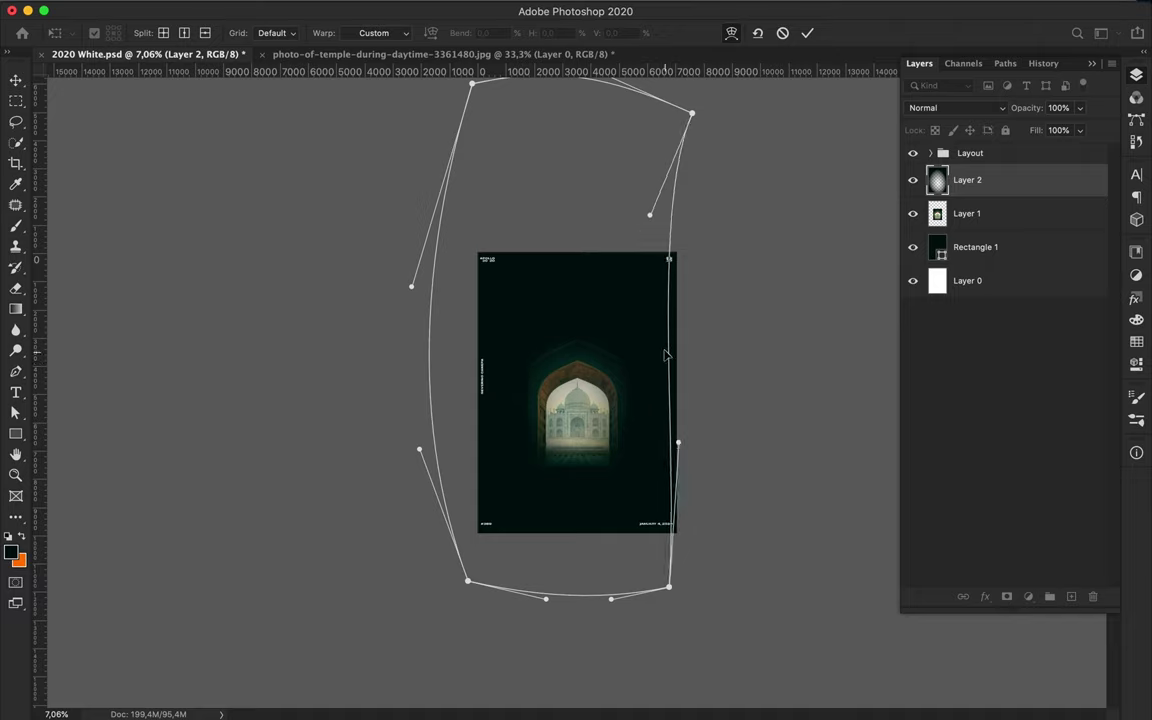
drag(411, 287, 454, 288)
drag(419, 450, 507, 453)
scroll(577, 437, up, 3)
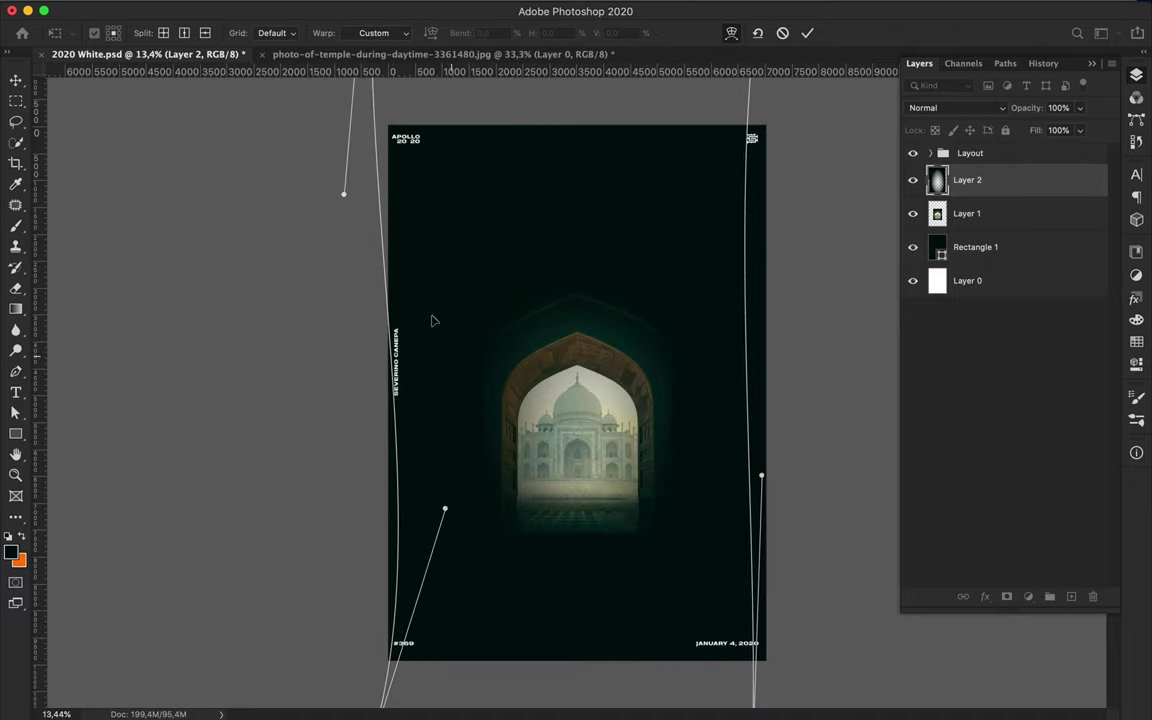
drag(746, 352, 707, 352)
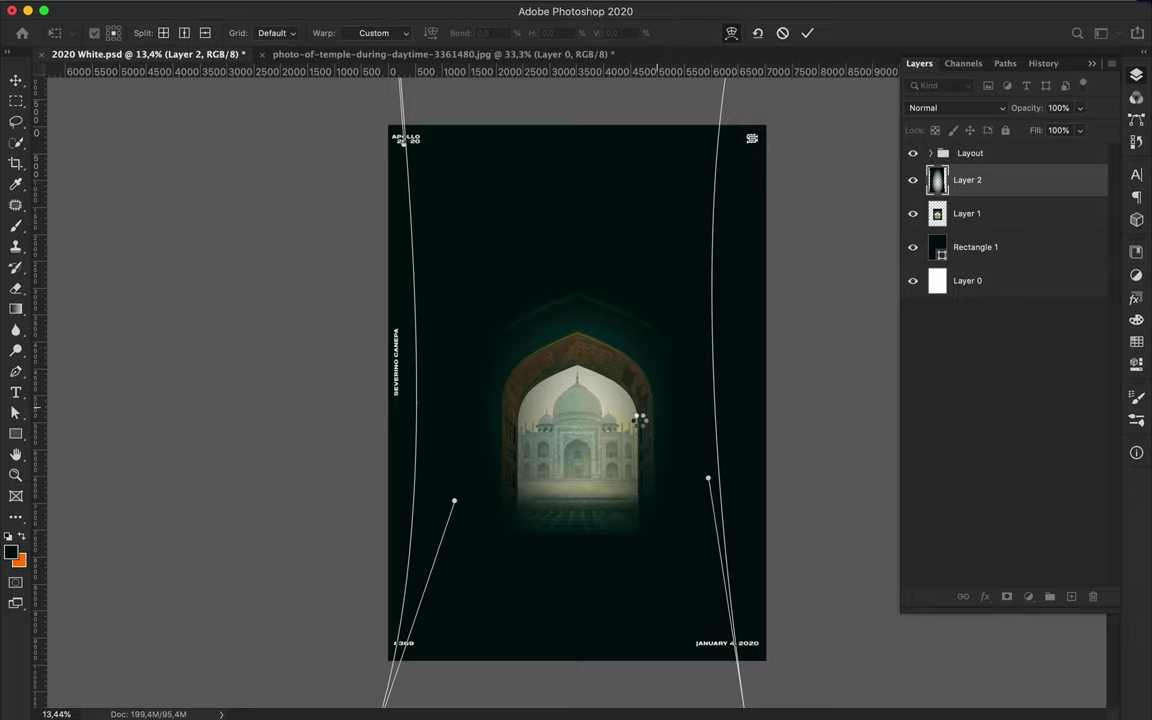
key(Return)
Start a new Warp transform on the vignette layer.
scroll(548, 401, up, 3)
key(v)
scroll(697, 393, up, 1)
scroll(697, 393, down, 1)
key(ctrl+t)
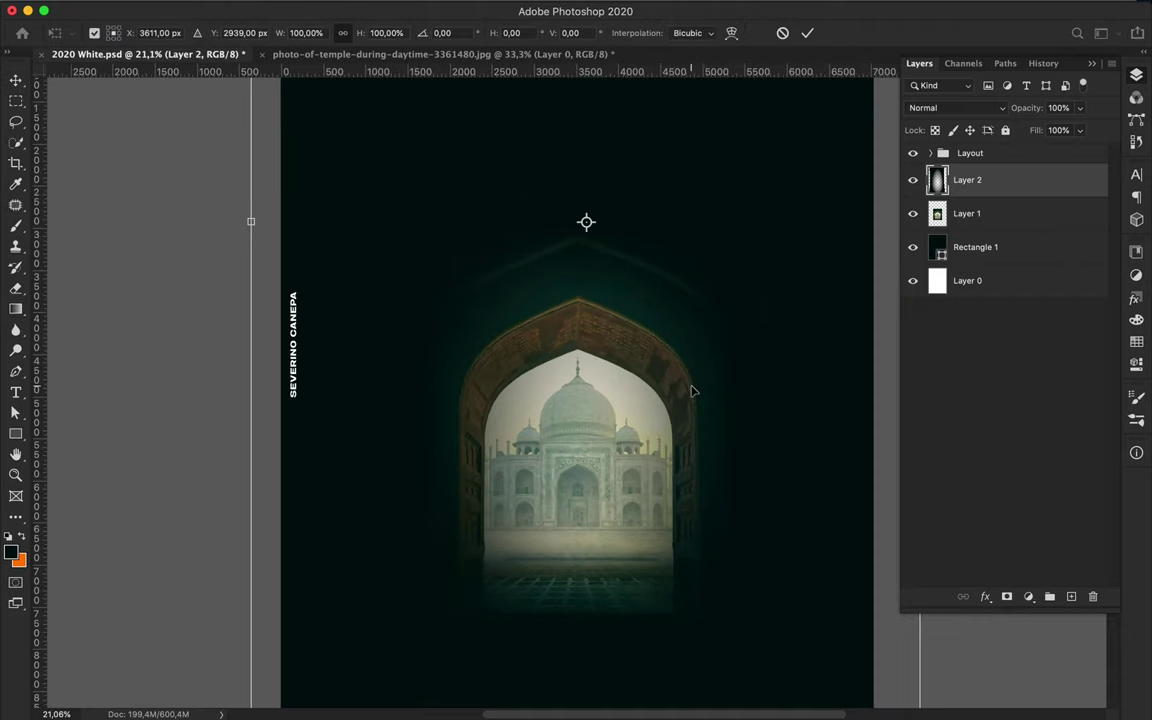
right_click(850, 344)
click(900, 445)
Tighten the vignette's left and right edges along the arch and commit the warp.
mouse_move(823, 406)
mouse_down()
mouse_move(783, 355)
mouse_move(743, 376)
mouse_up()
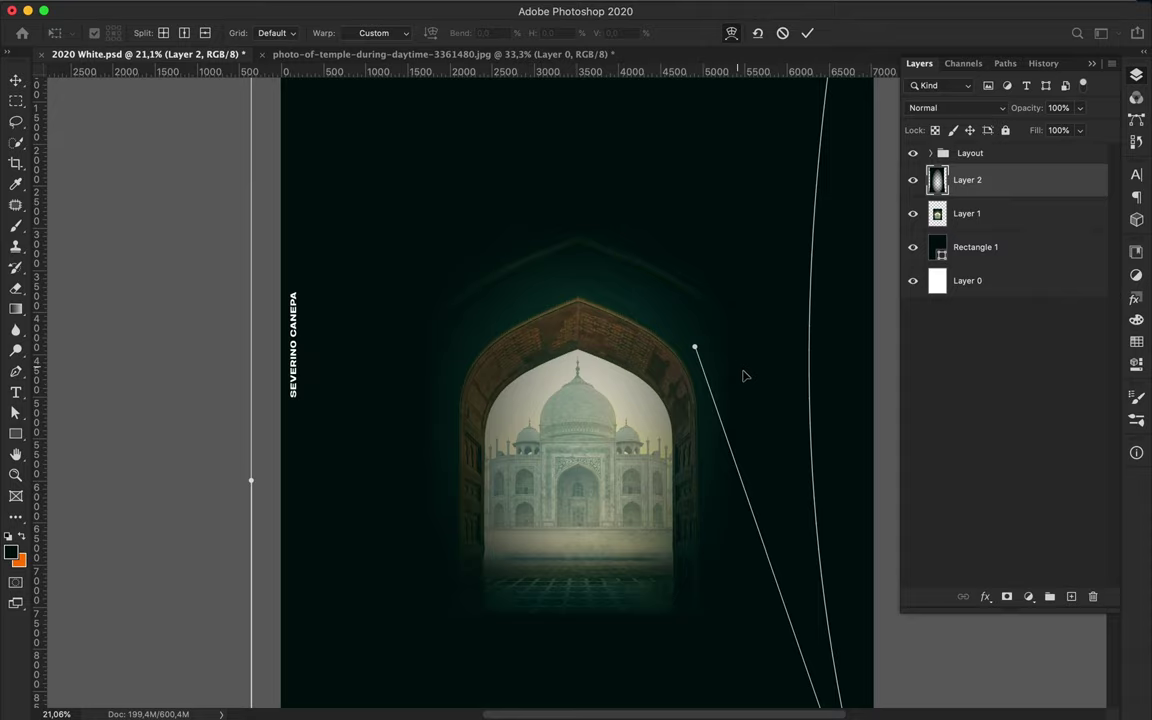
mouse_move(388, 392)
mouse_down()
mouse_move(566, 378)
mouse_move(373, 432)
mouse_move(432, 432)
mouse_move(497, 470)
mouse_move(399, 404)
mouse_move(425, 424)
mouse_move(373, 422)
mouse_up()
mouse_move(689, 432)
mouse_down()
mouse_move(777, 361)
mouse_move(889, 365)
mouse_up()
drag(163, 465, 207, 463)
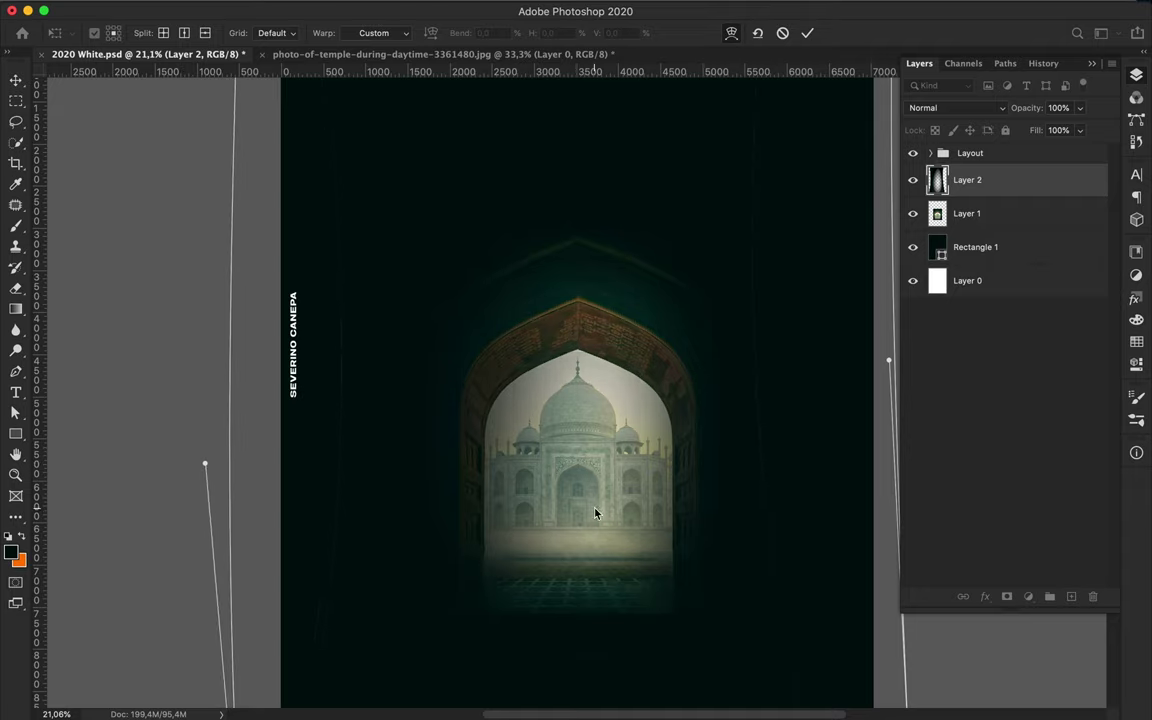
key(Return)
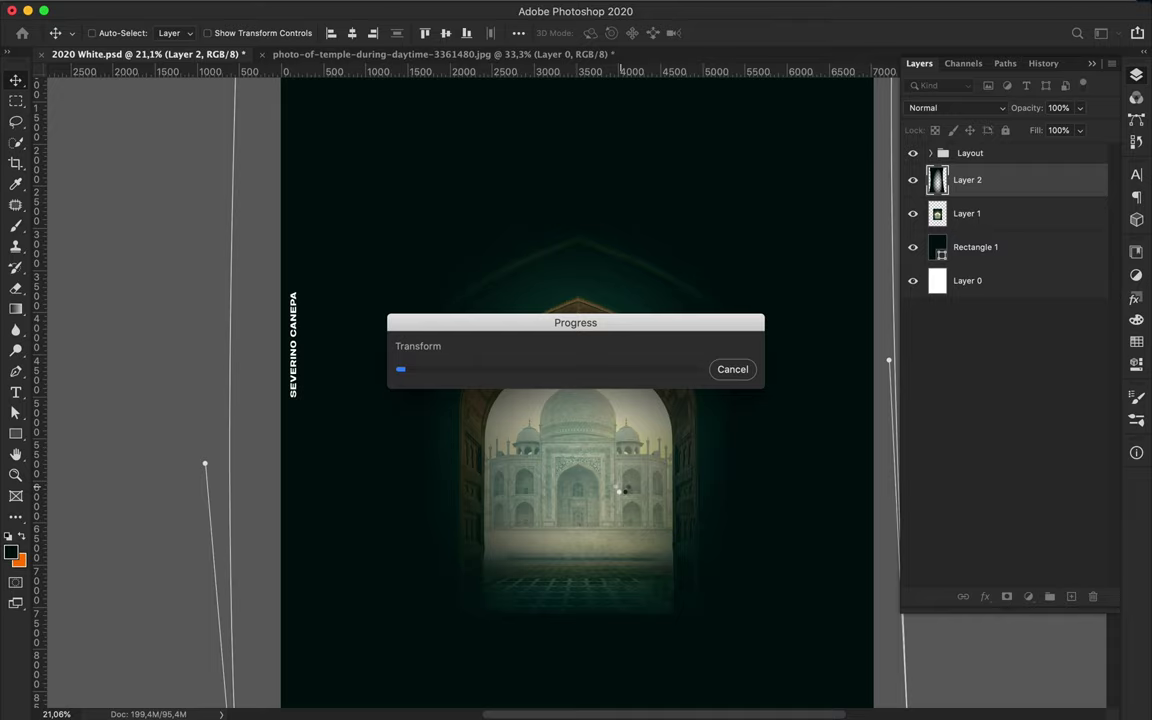
drag(673, 326, 673, 177)
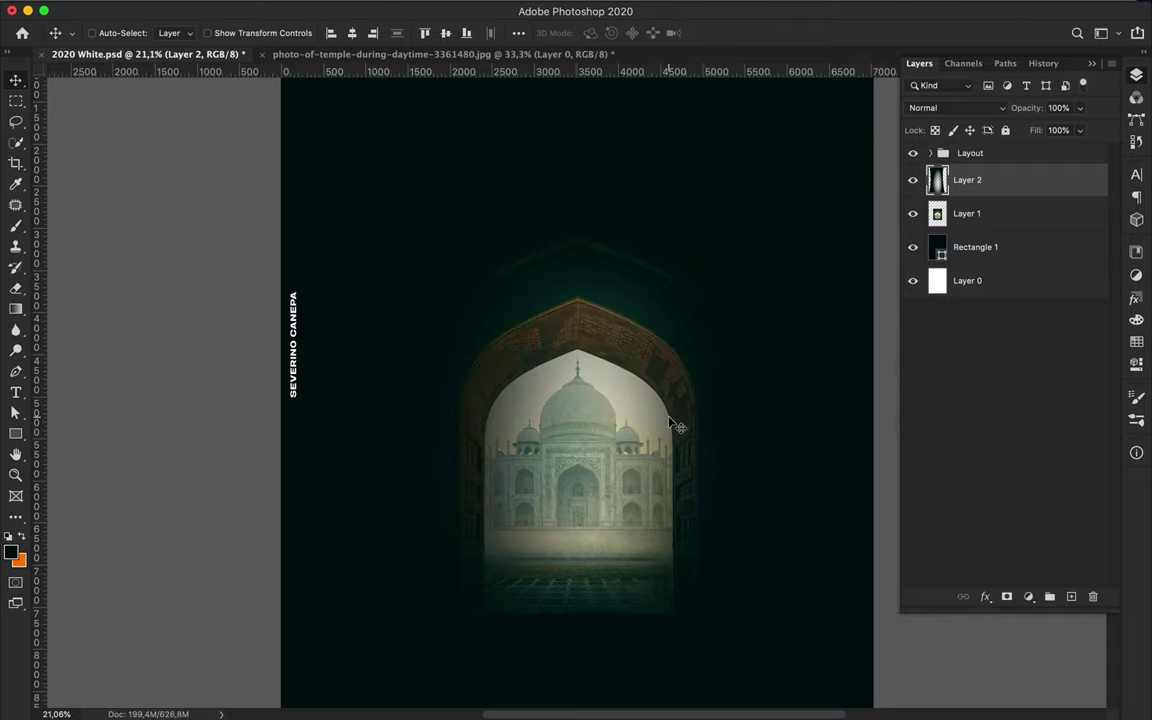
Soft-erase the vignette off the temple with a 1400 px eraser at 17% flow.
scroll(560, 440, down, 3)
scroll(520, 380, up, 3)
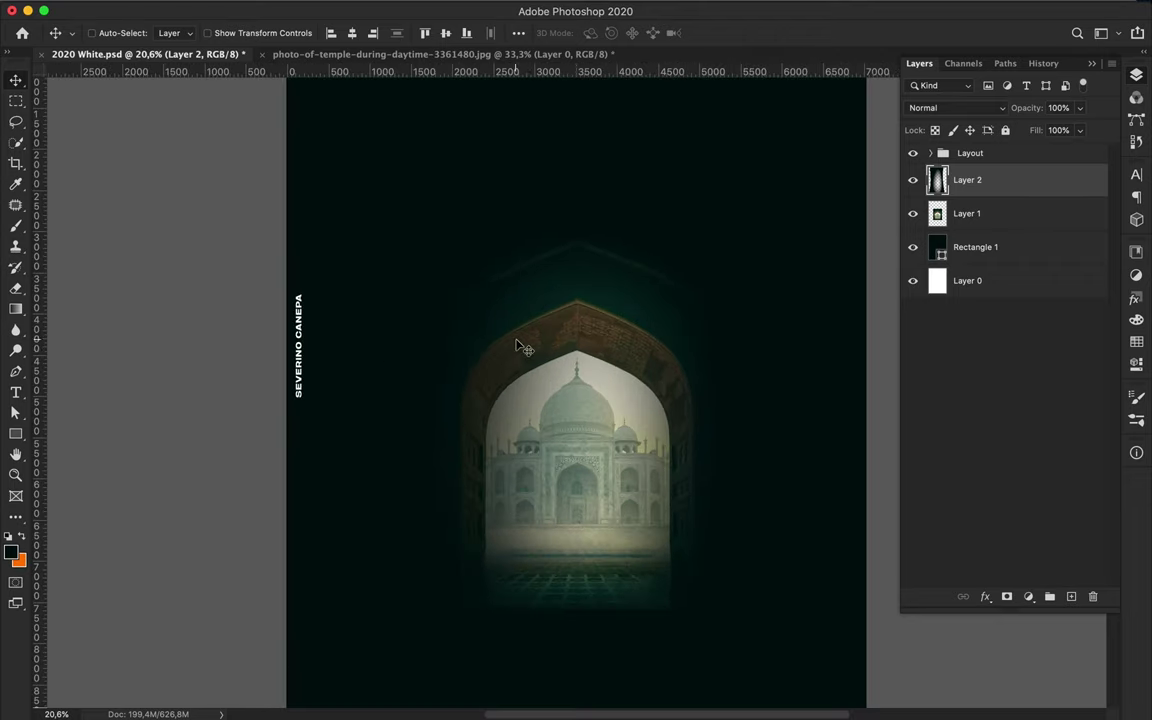
key(b)
click(120, 37)
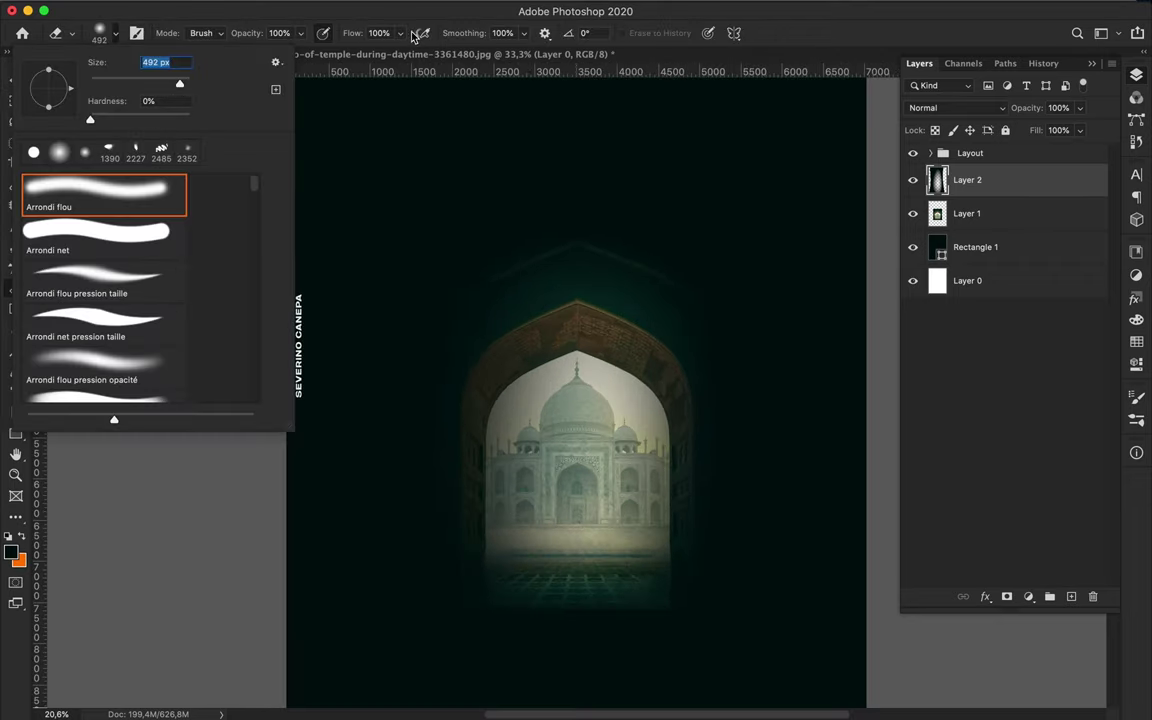
key(Return)
key(shift+2)
key(shift+8)
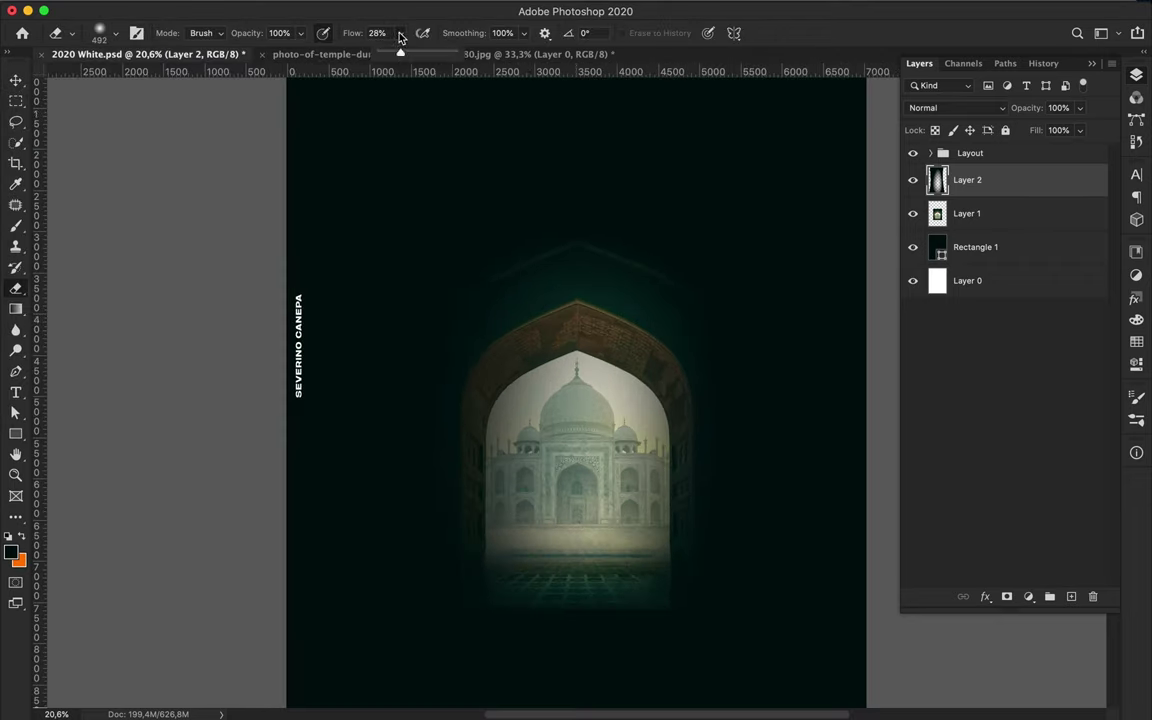
click(114, 34)
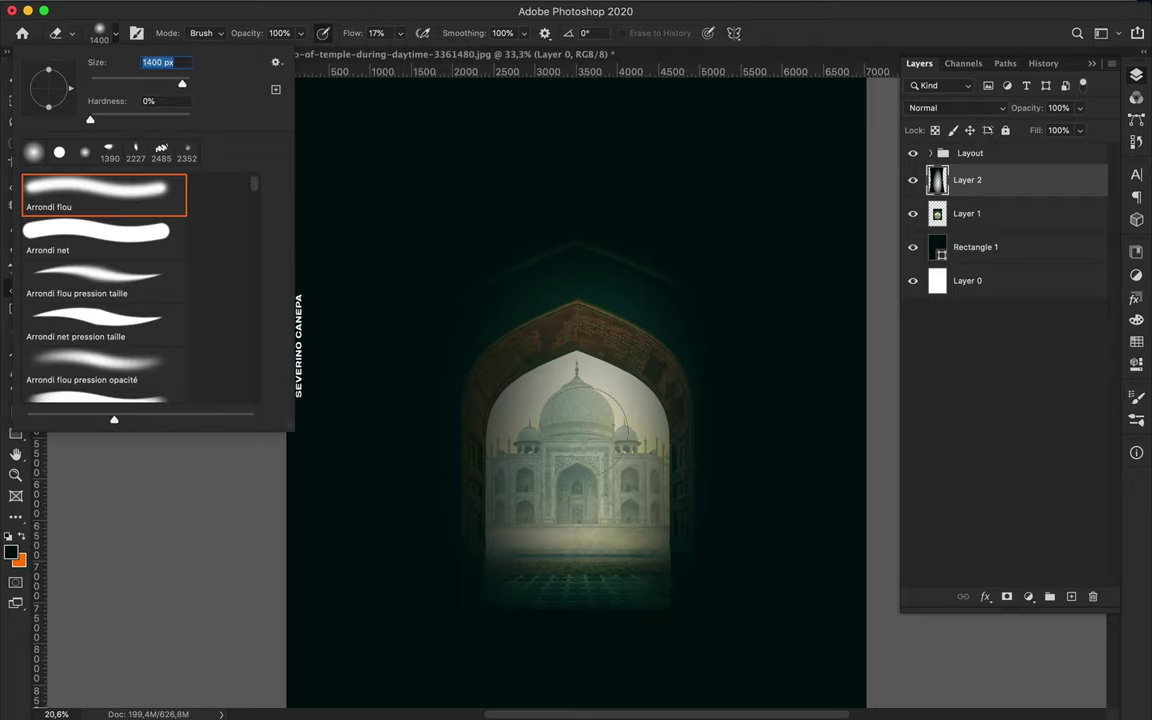
key(Return)
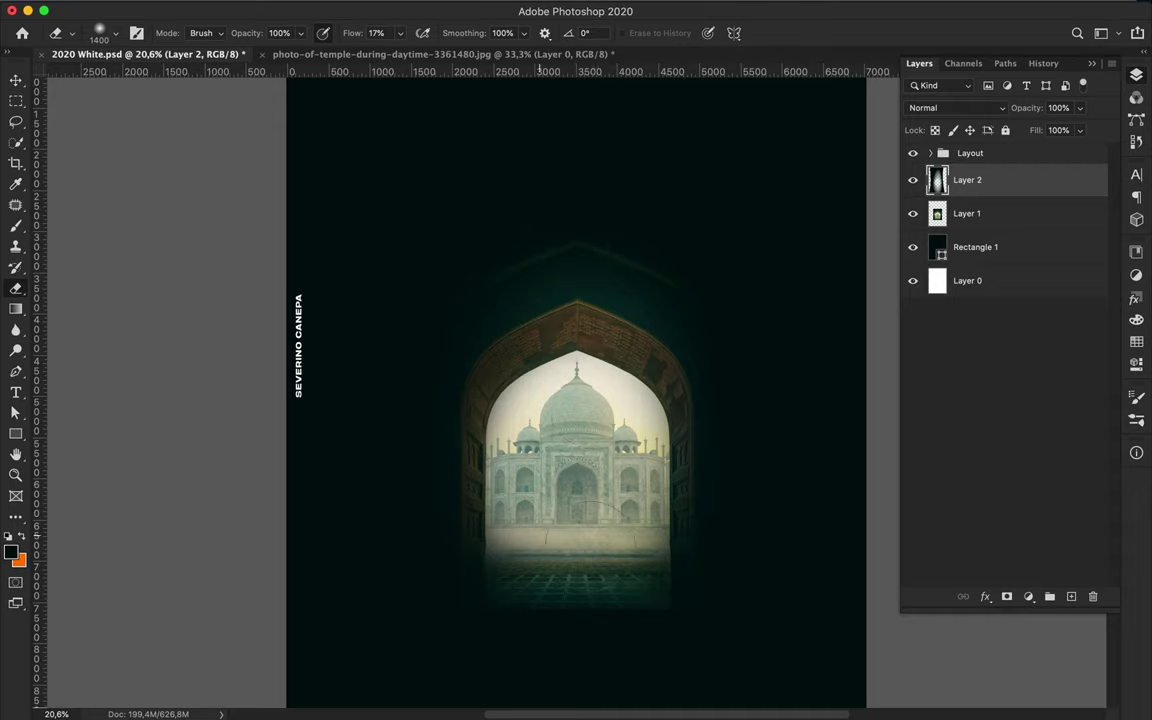
key(v)
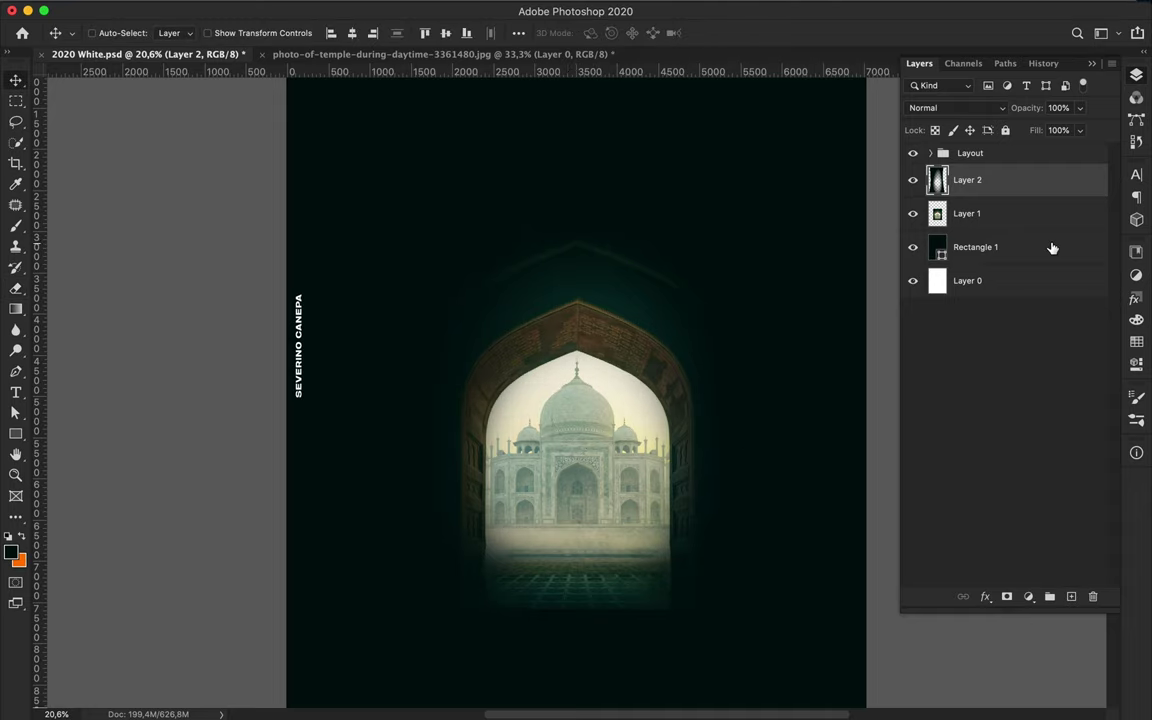
scroll(540, 398, up, 3)
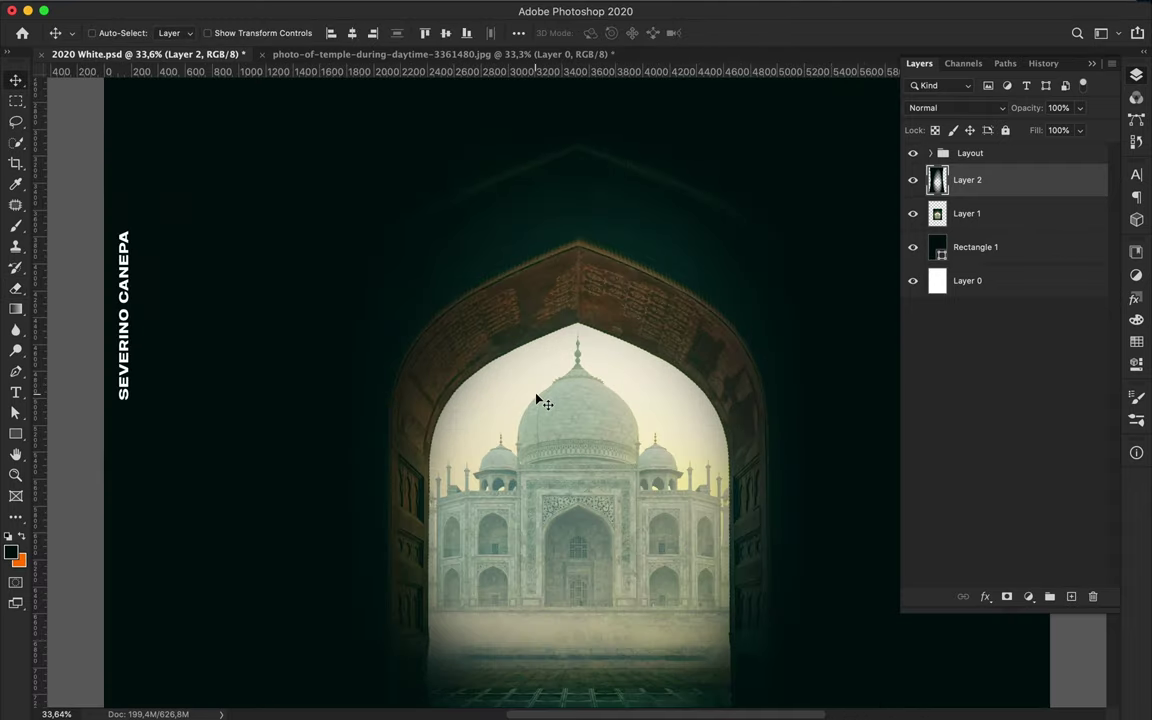
Trace the left side of the arch's inner opening with the Pen tool.
key(p)
drag(444, 408, 424, 459)
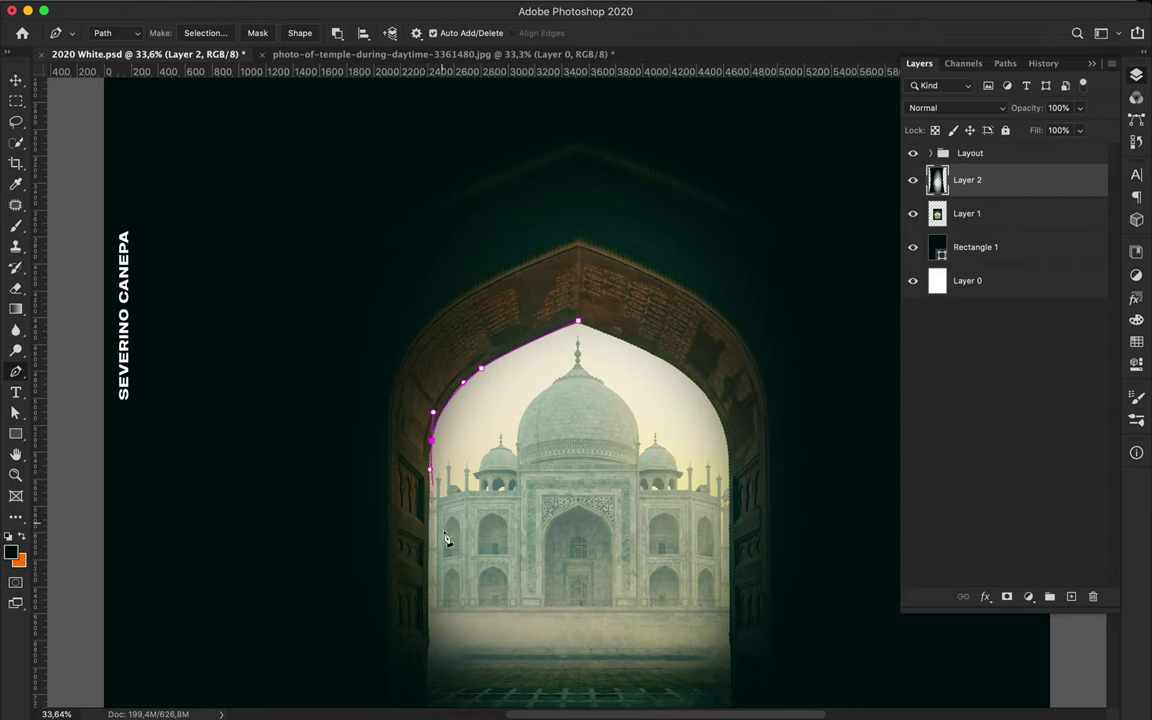
scroll(447, 538, down, 4)
click(426, 570)
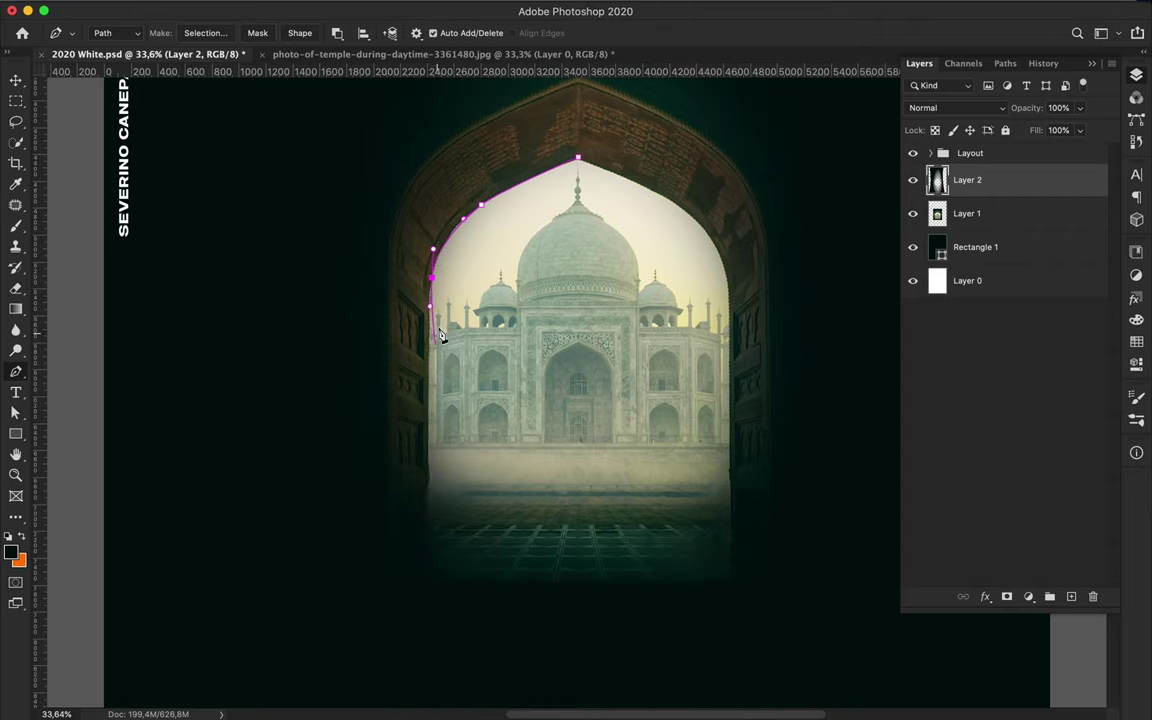
scroll(517, 249, up, 5)
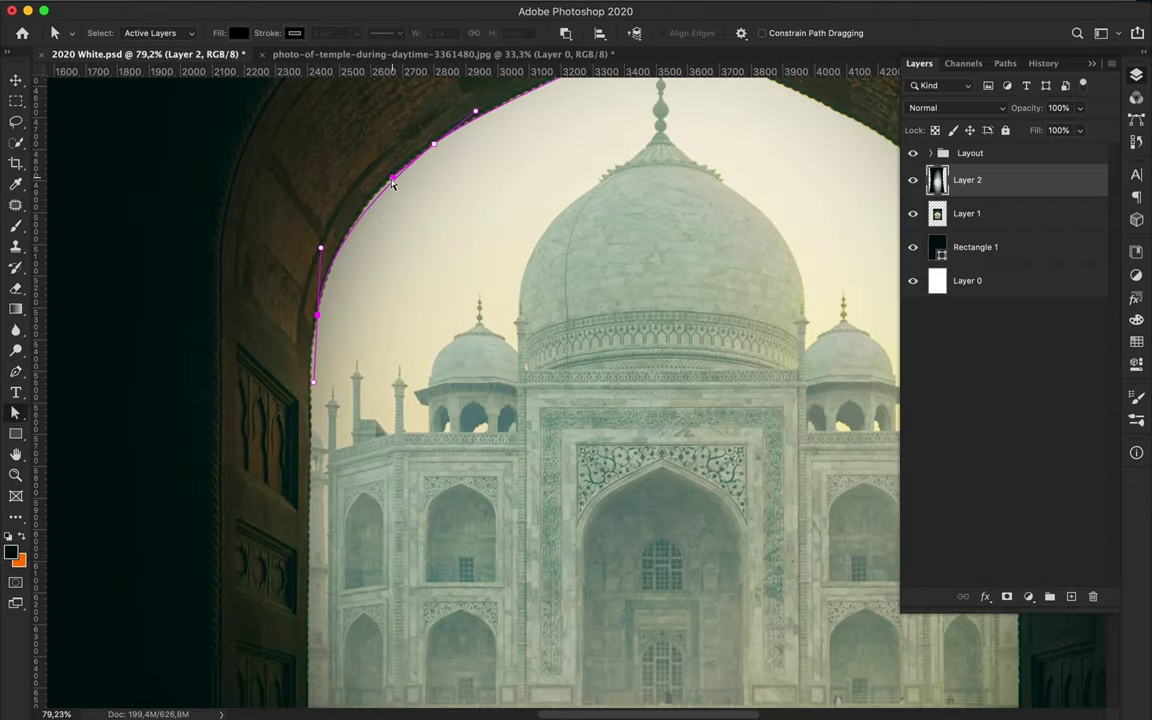
scroll(517, 250, up, 3)
scroll(517, 250, right, 2)
drag(312, 340, 276, 356)
drag(200, 441, 198, 458)
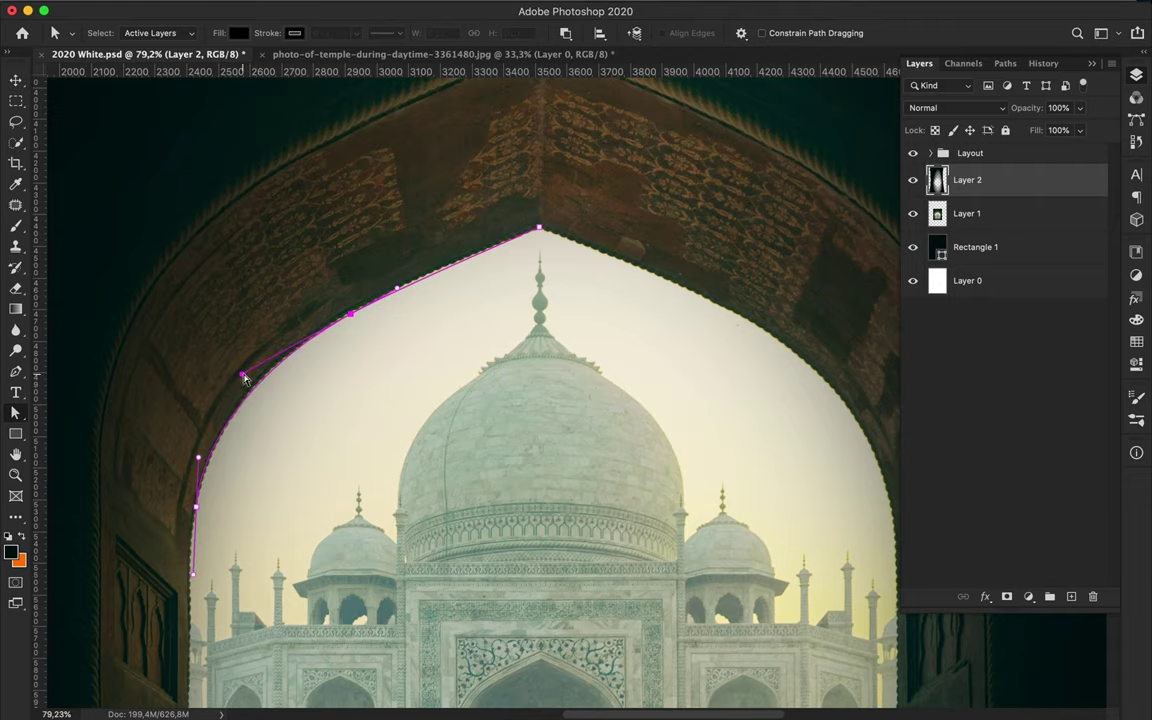
scroll(243, 378, down, 3)
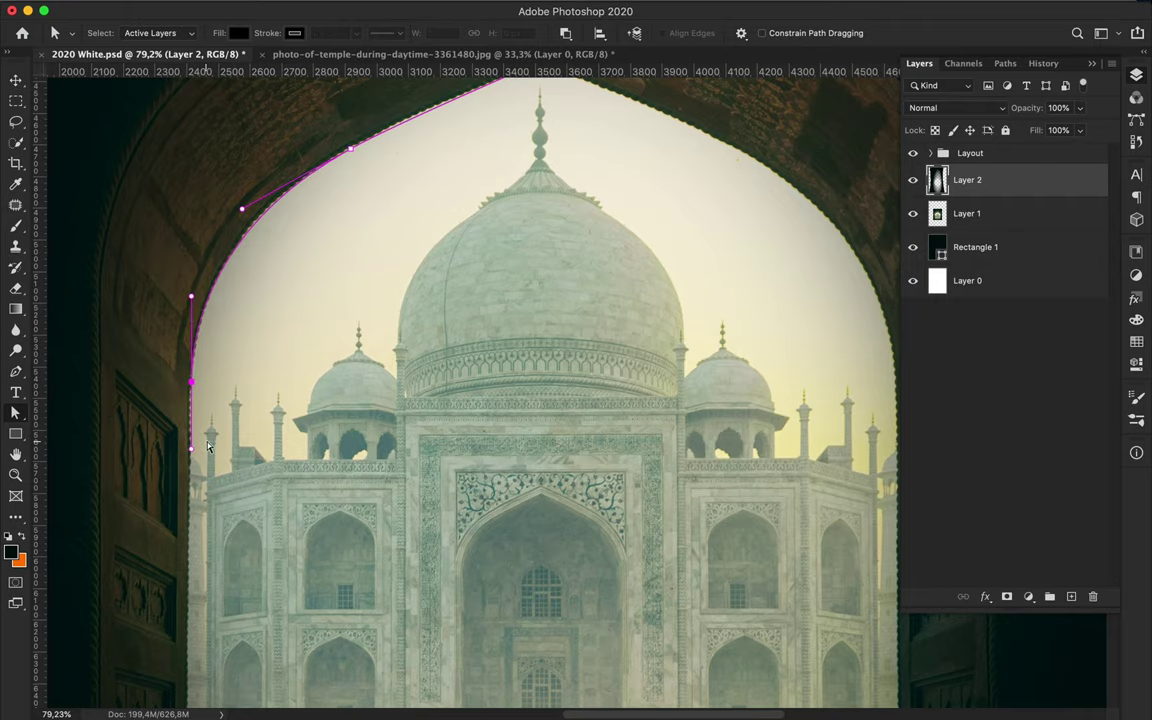
scroll(208, 447, down, 4)
Extend the path over the arch's point and down its right side, refining anchors.
key(p)
click(382, 547)
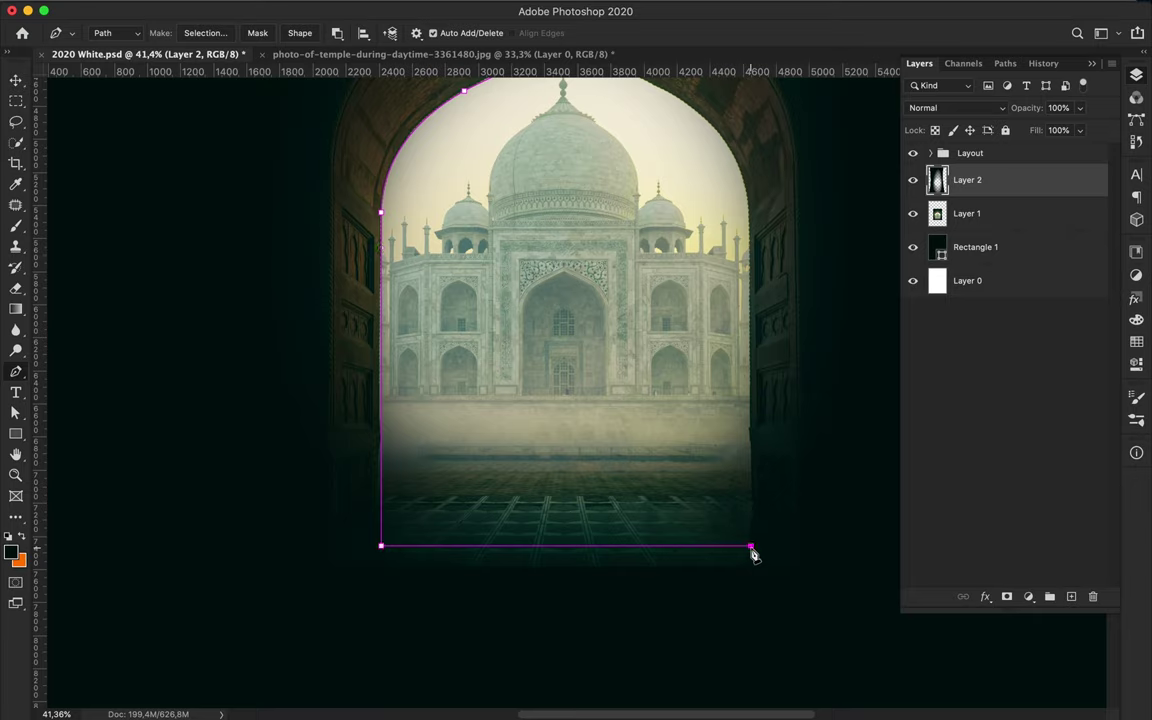
click(751, 212)
scroll(753, 215, up, 2)
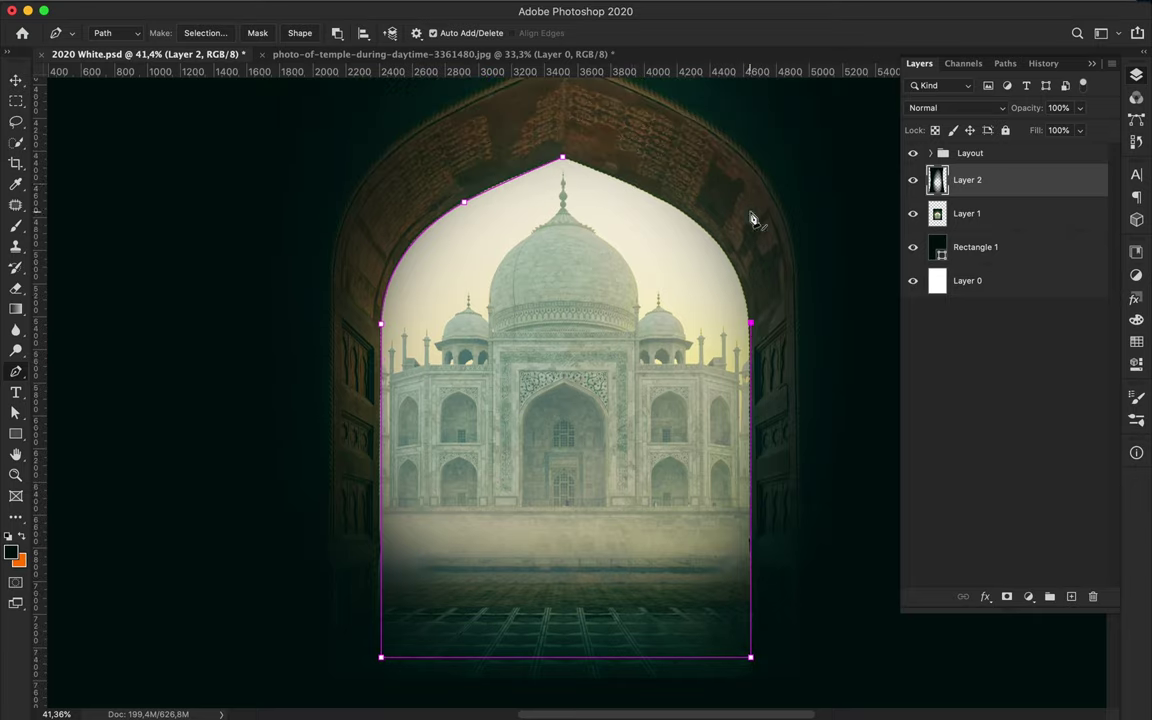
drag(638, 188, 646, 206)
key(a)
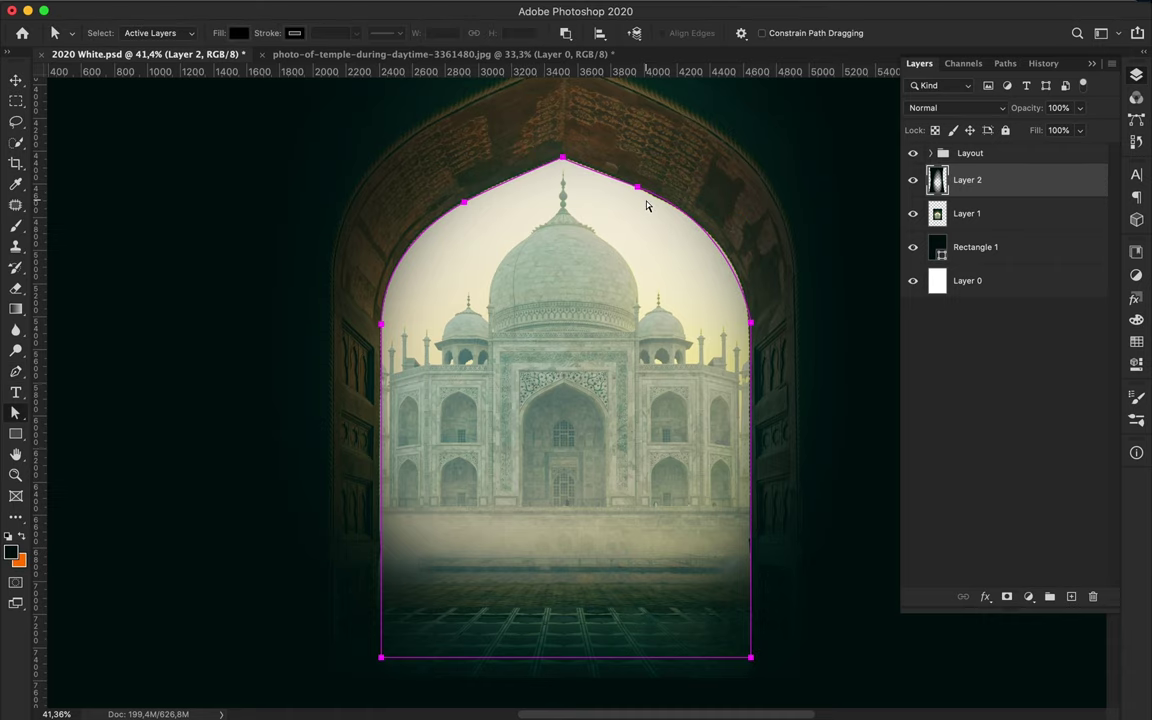
scroll(646, 206, up, 2)
mouse_move(643, 206)
mouse_down()
mouse_move(500, 180)
mouse_move(583, 191)
mouse_up()
scroll(700, 240, right, 5)
drag(689, 327, 667, 320)
scroll(665, 330, down, 1)
scroll(663, 334, down, 2)
scroll(664, 340, down, 2)
Add empty Layer 3 and turn the arch path into a selection with 0 px feather.
key(v)
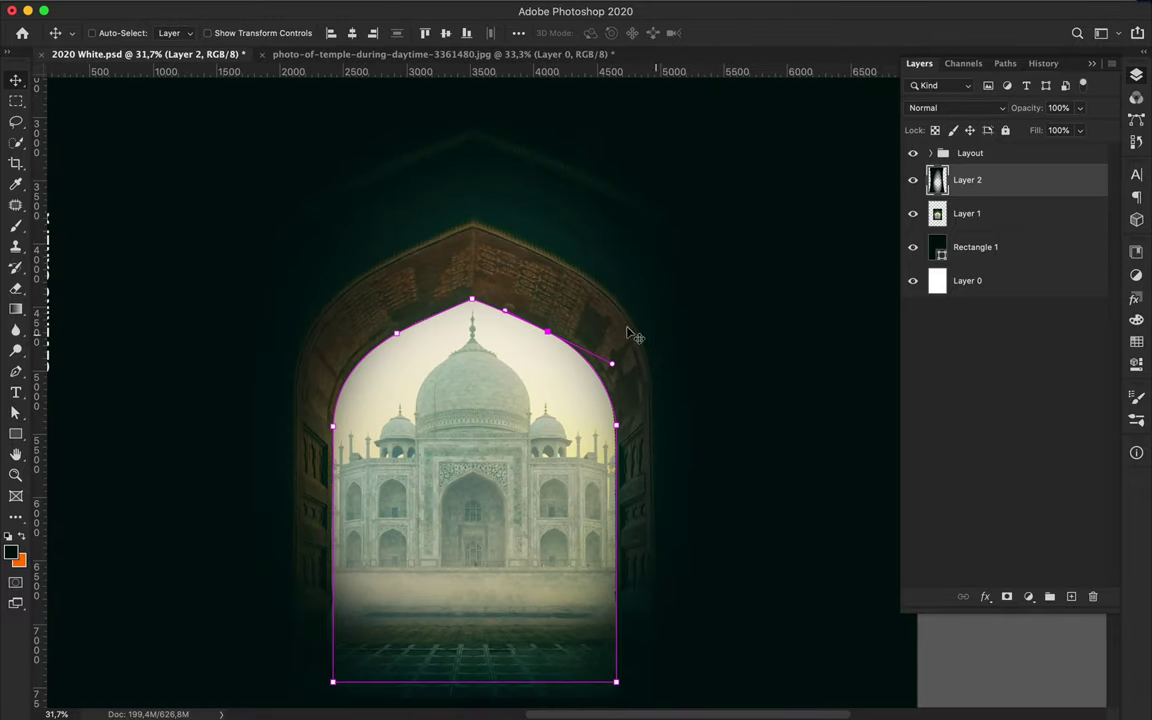
scroll(636, 336, down, 1)
key(ctrl+shift+alt+n)
key(a)
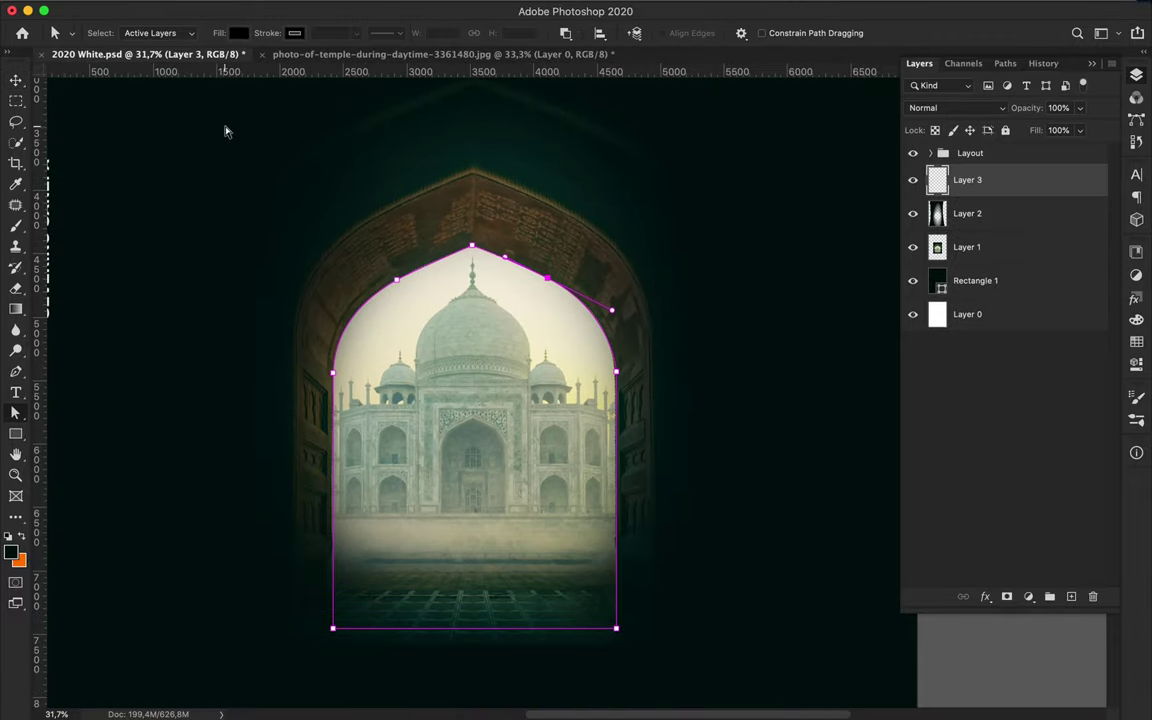
key(p)
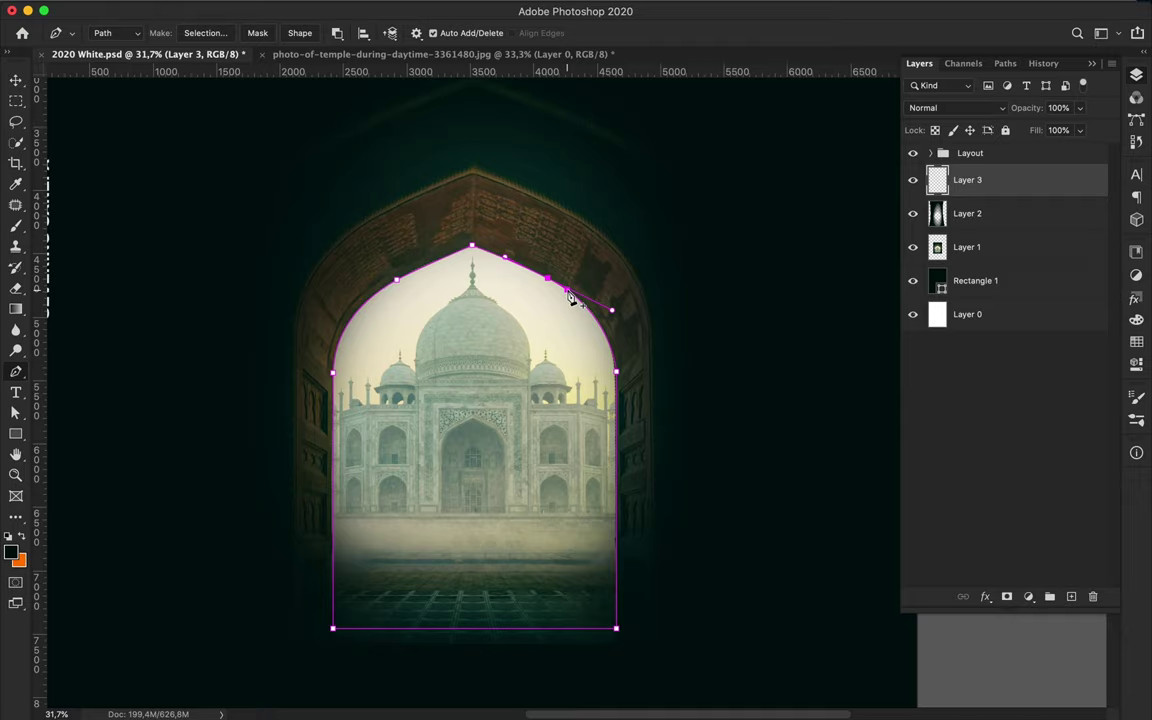
click(211, 33)
click(617, 279)
Sample the poster's teal and paint the arch selection with it, then deselect.
key(b)
alt+click(420, 162)
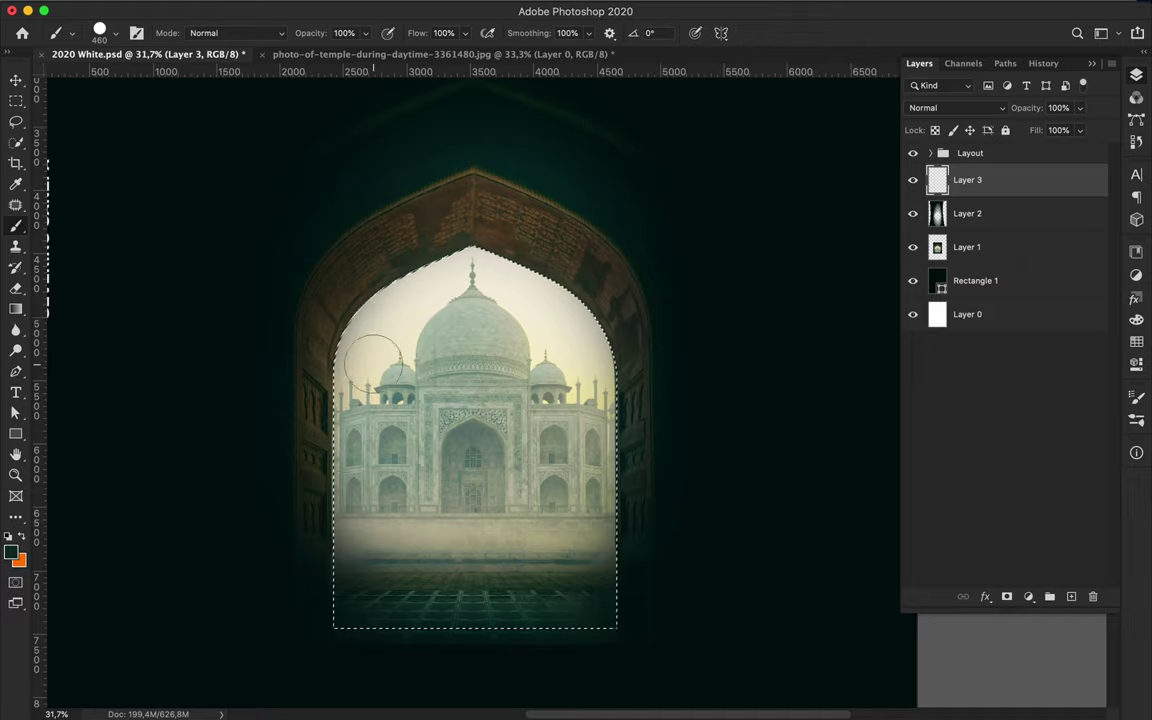
mouse_move(350, 600)
mouse_down()
mouse_move(588, 636)
mouse_move(275, 570)
mouse_move(350, 470)
mouse_move(410, 540)
mouse_move(435, 515)
mouse_move(350, 380)
mouse_move(424, 257)
mouse_up()
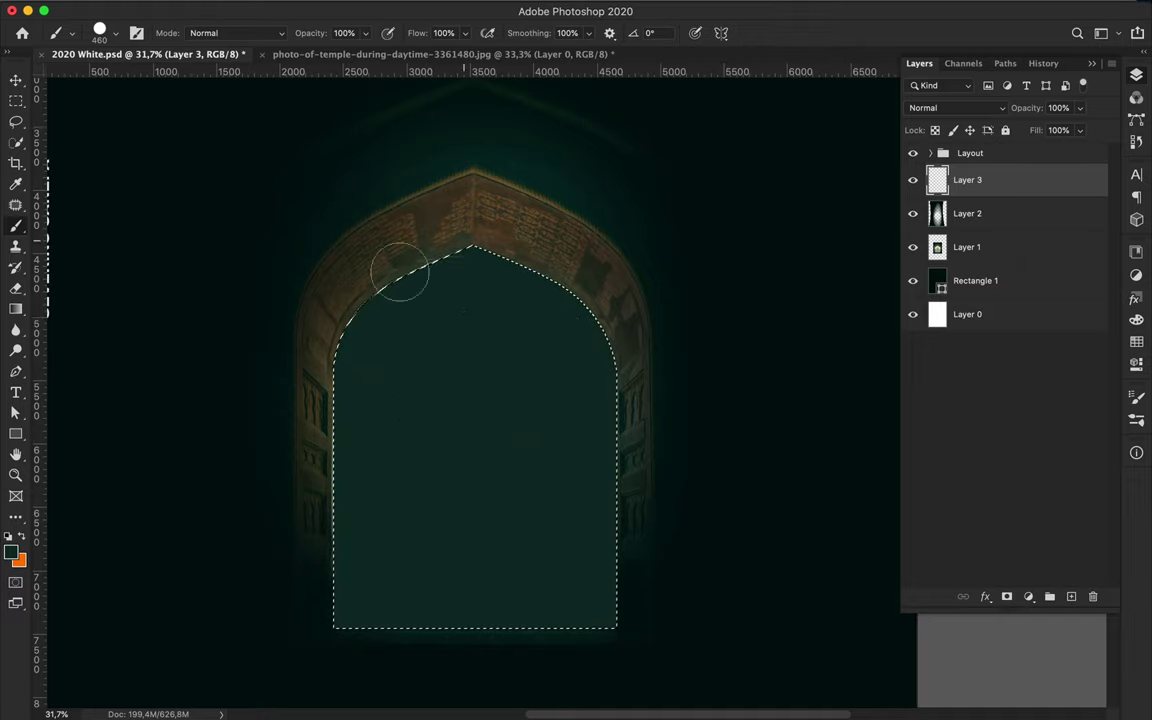
scroll(643, 309, down, 3)
key(super+d)
Move the arch layer beneath the photo and enlarge it to 226.5% as a backdrop.
key(m)
key(v)
key(super+t)
key(Escape)
drag(967, 180, 1010, 256)
key(super+t)
mouse_move(609, 500)
mouse_down()
mouse_move(681, 609)
mouse_move(628, 501)
mouse_up()
key(Return)
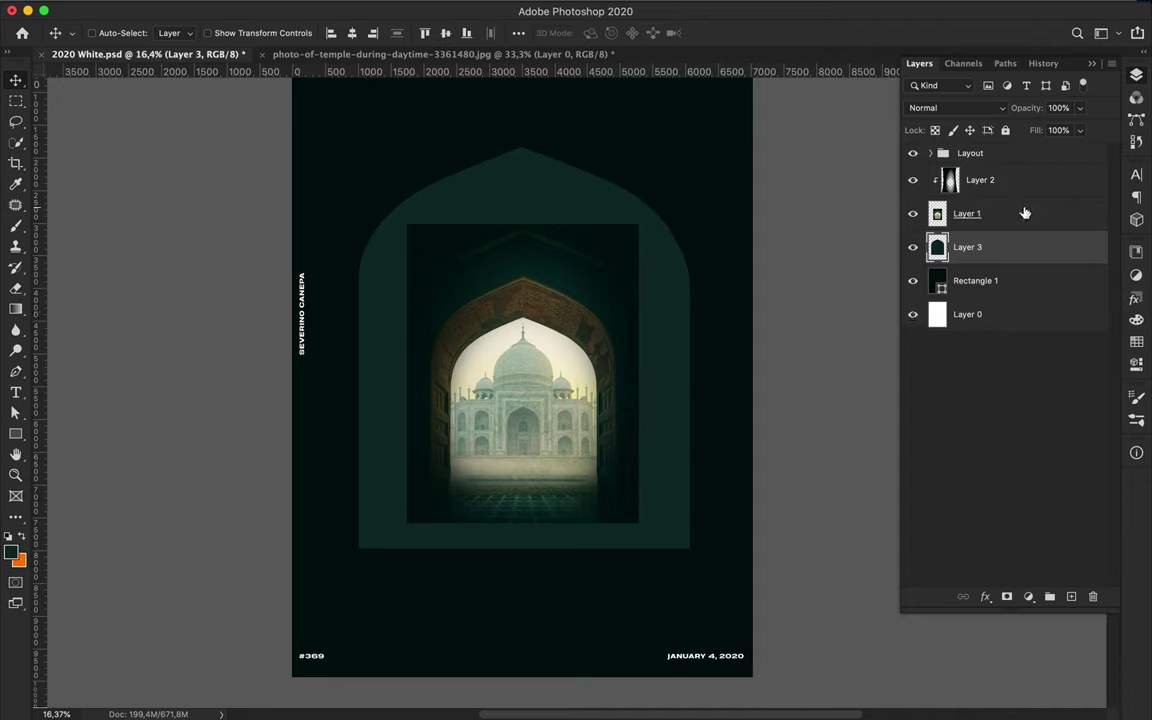
drag(1000, 181, 995, 228)
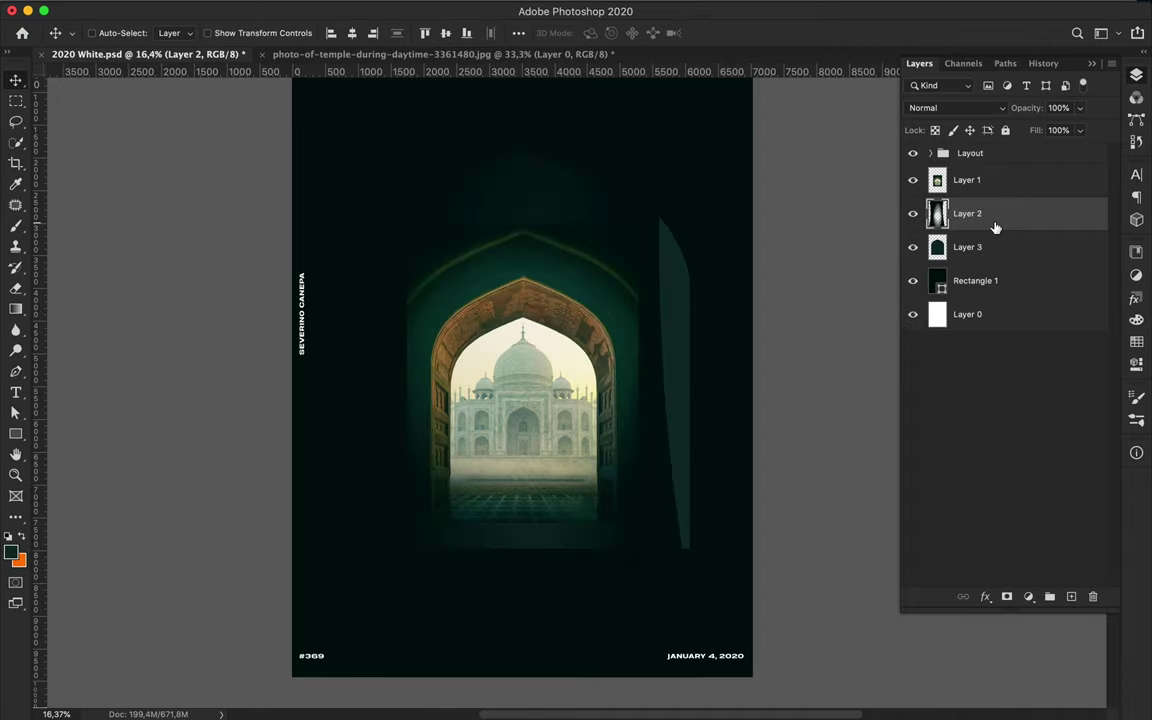
drag(975, 210, 967, 185)
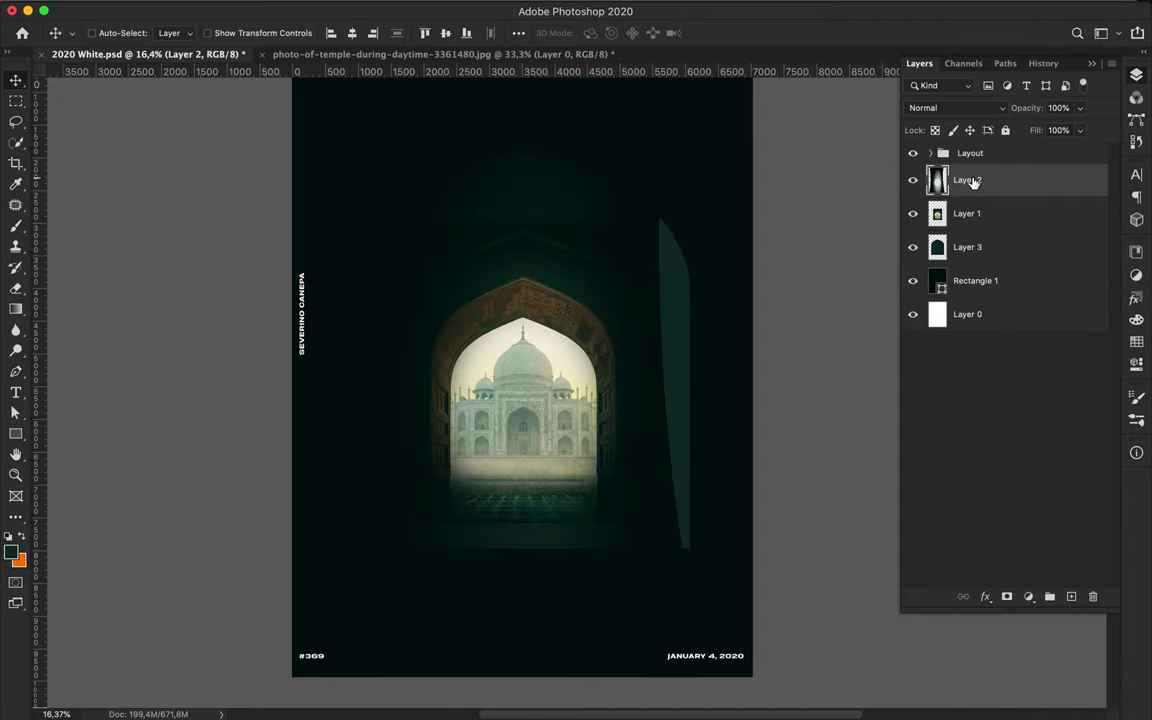
scroll(657, 345, down, 2)
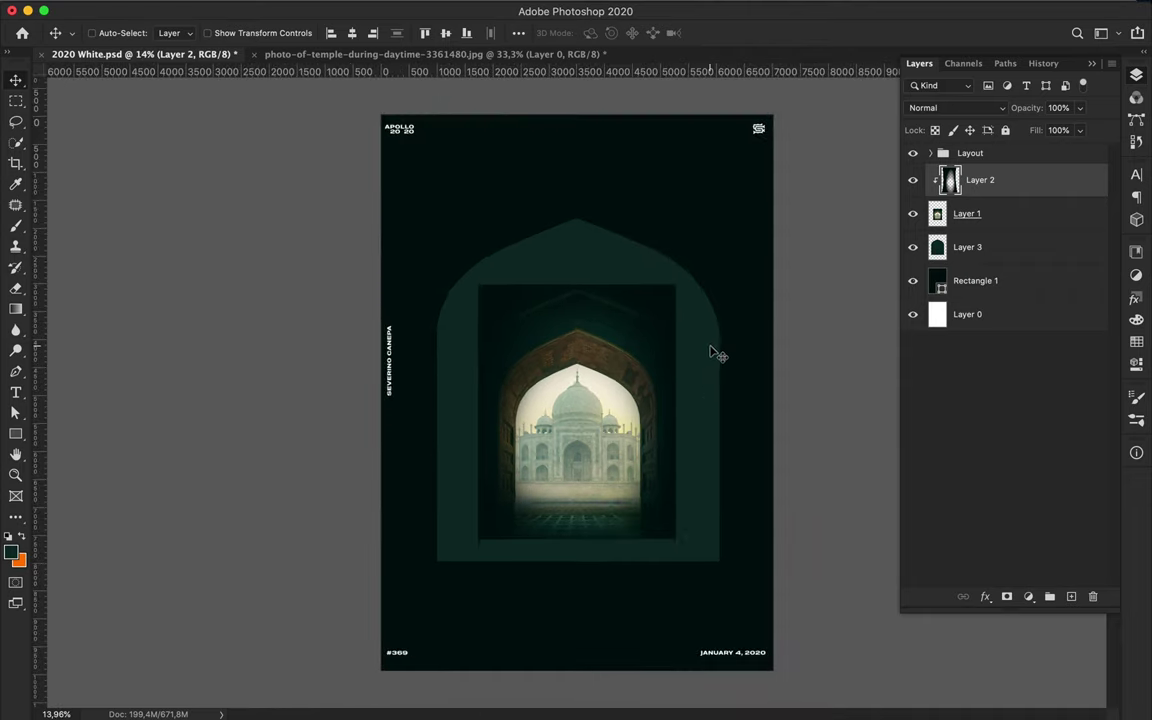
scroll(603, 300, up, 2)
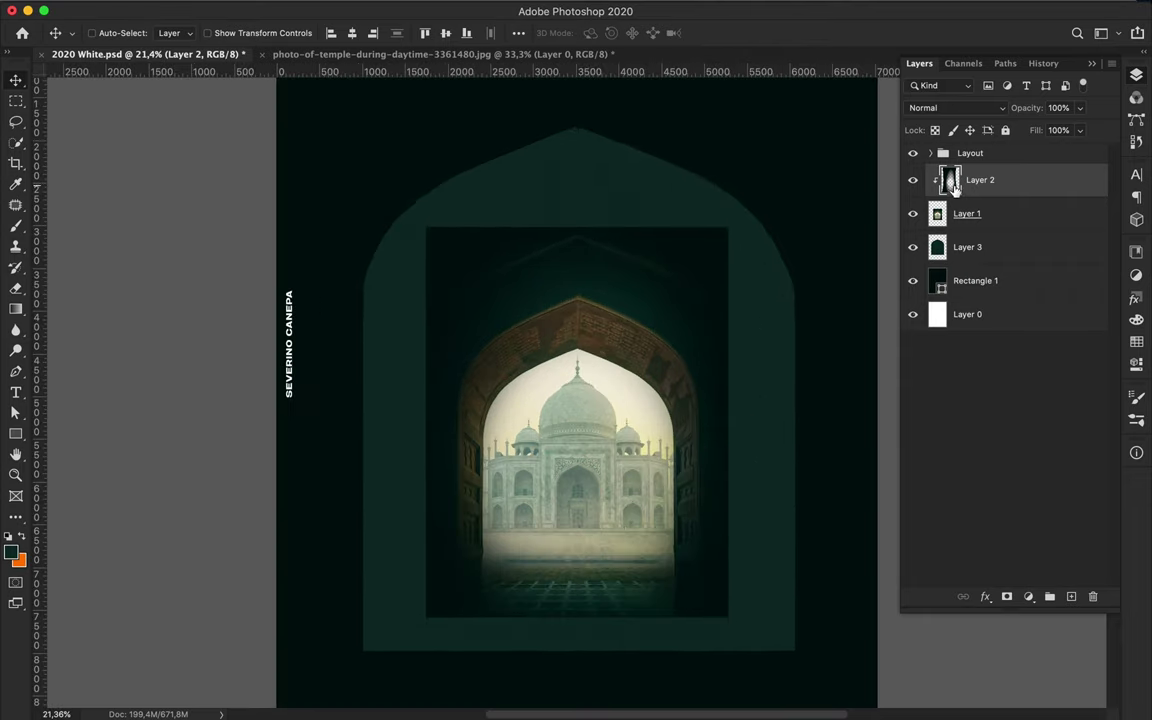
scroll(720, 257, down, 1)
scroll(722, 260, down, 1)
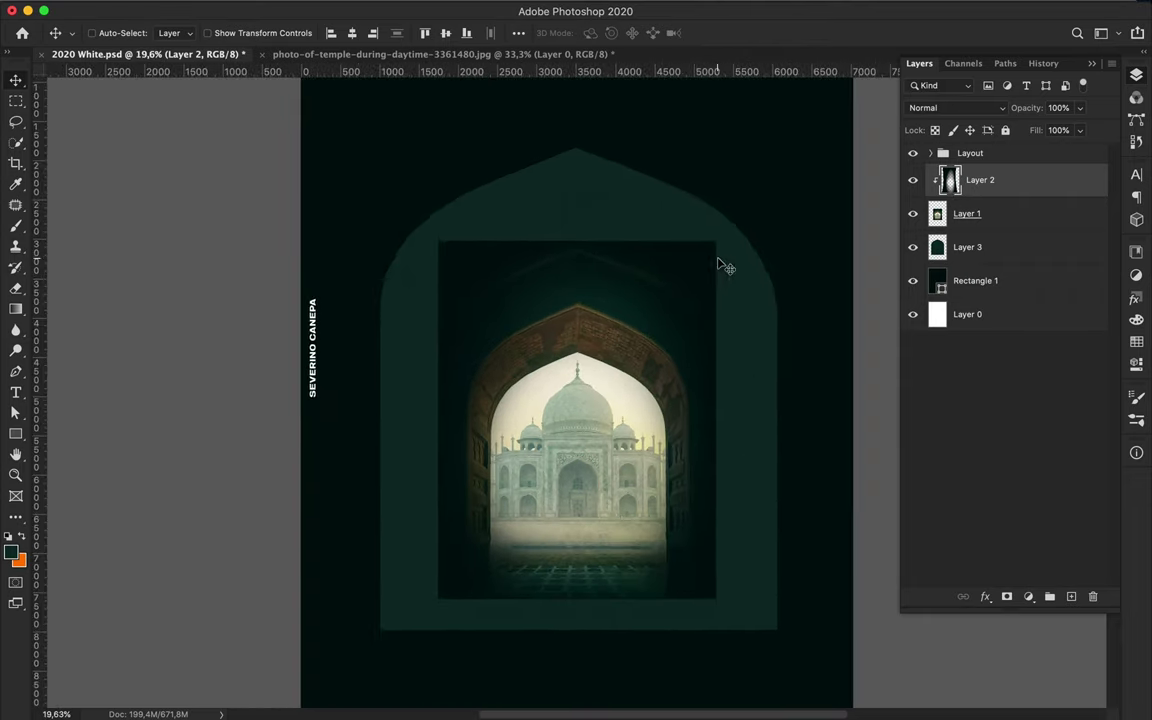
drag(722, 260, 755, 332)
double_click(984, 186)
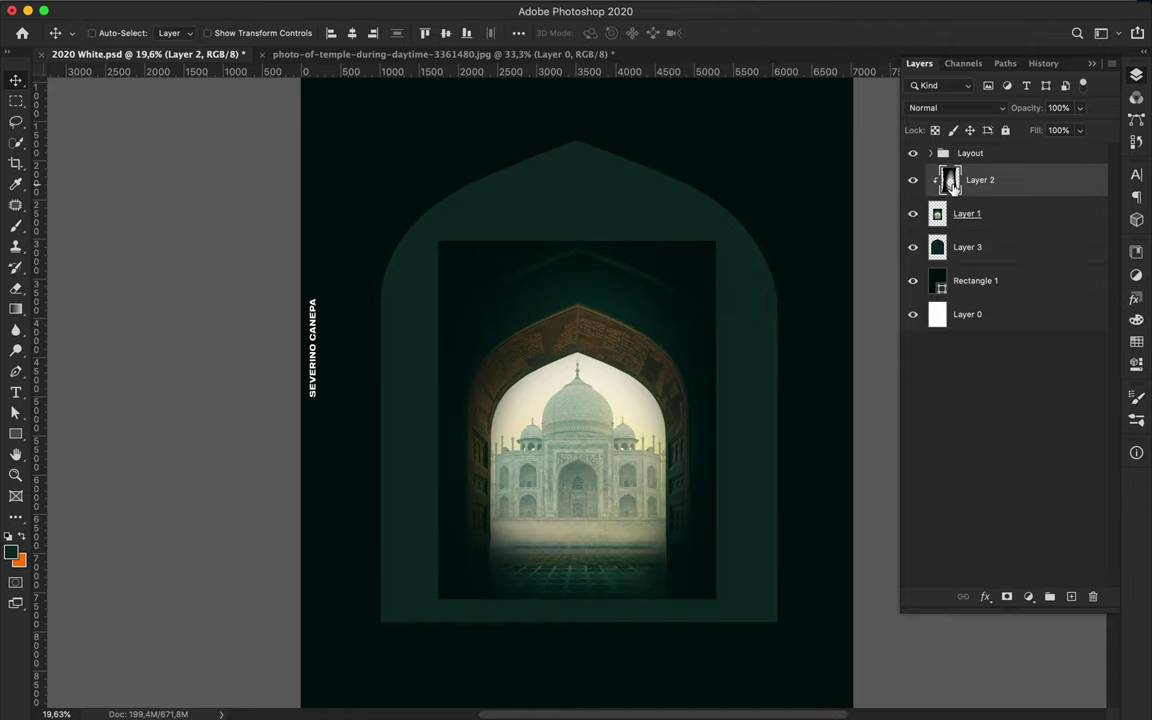
click(920, 368)
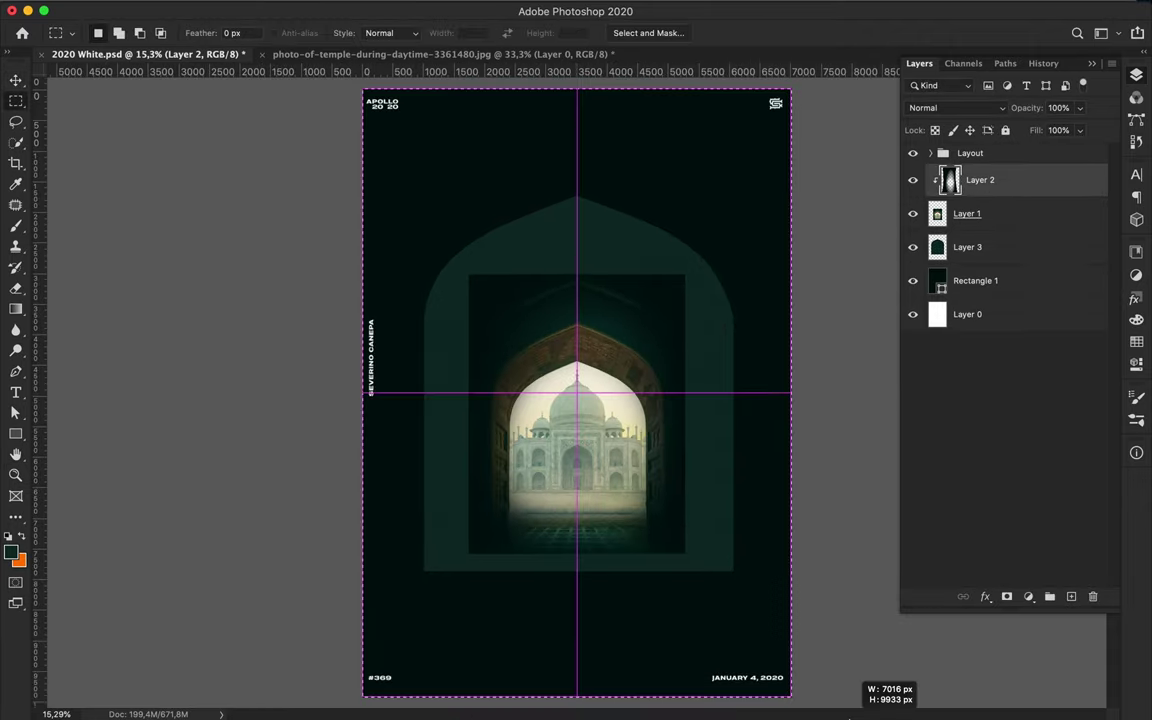
Inspect Layer 1's mask, return to the composite, and shift the teal arch lower right.
click(1003, 216)
double_click(968, 213)
alt+click(968, 213)
key(super+v)
key(v)
click(937, 213)
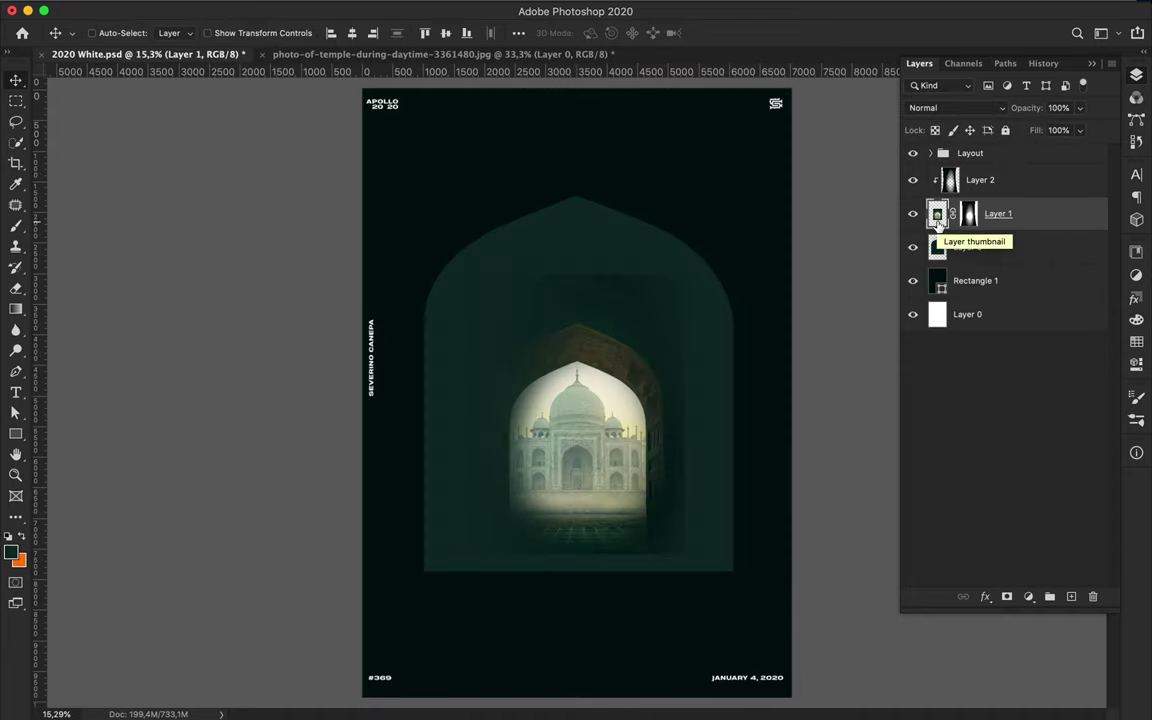
drag(548, 220, 828, 480)
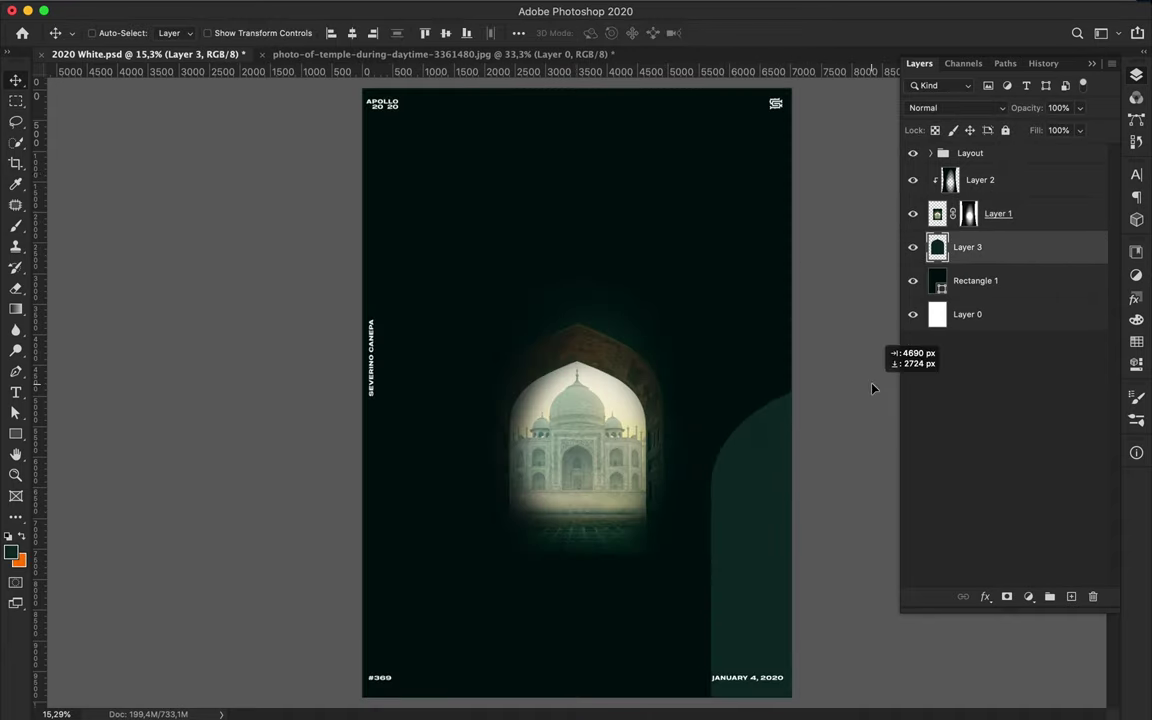
Show Layer 1's grayscale mask and erase along it to soften the photo's edges.
double_click(968, 213)
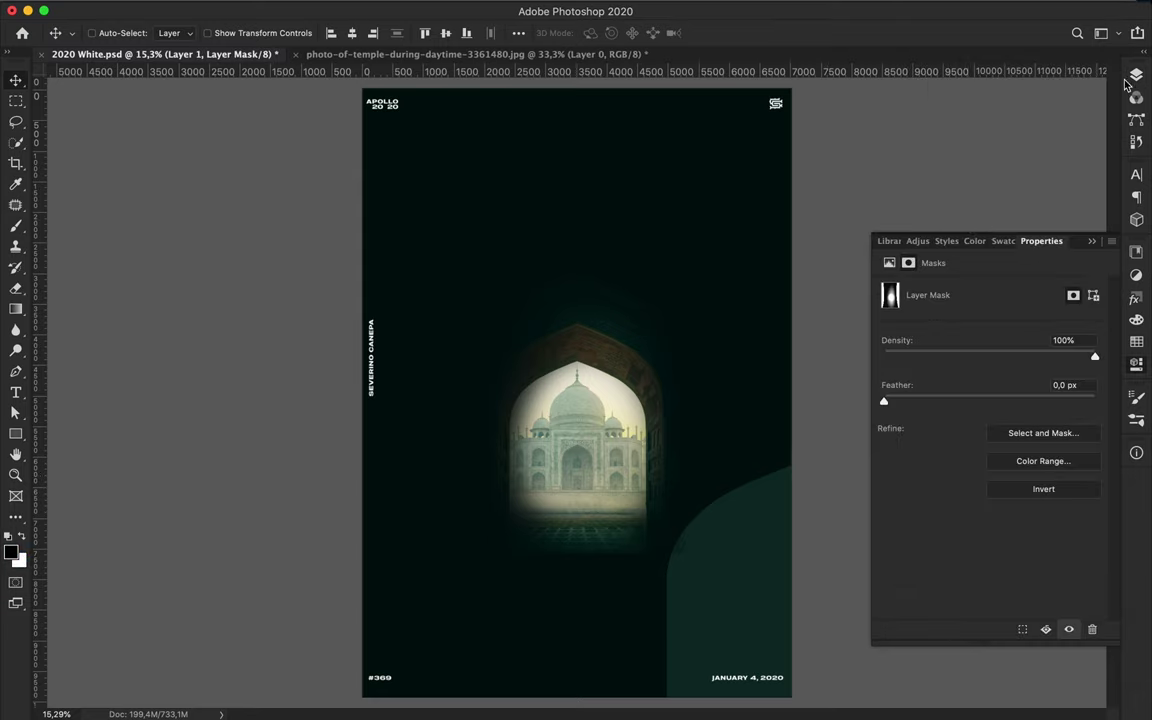
super+click(968, 213)
alt+click(968, 215)
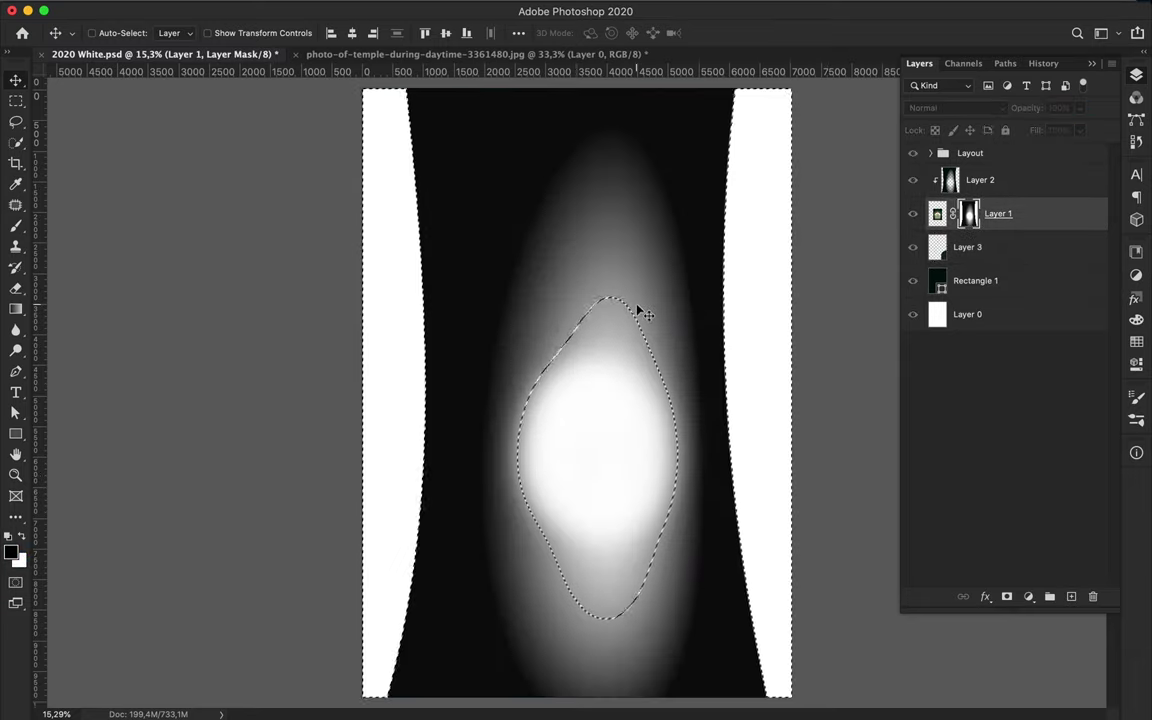
key(m)
key(ctrl+d)
key(e)
mouse_move(540, 455)
mouse_down()
mouse_move(576, 512)
mouse_move(555, 373)
mouse_move(545, 498)
mouse_up()
Move the teal arch down to the poster's bottom centre.
key(v)
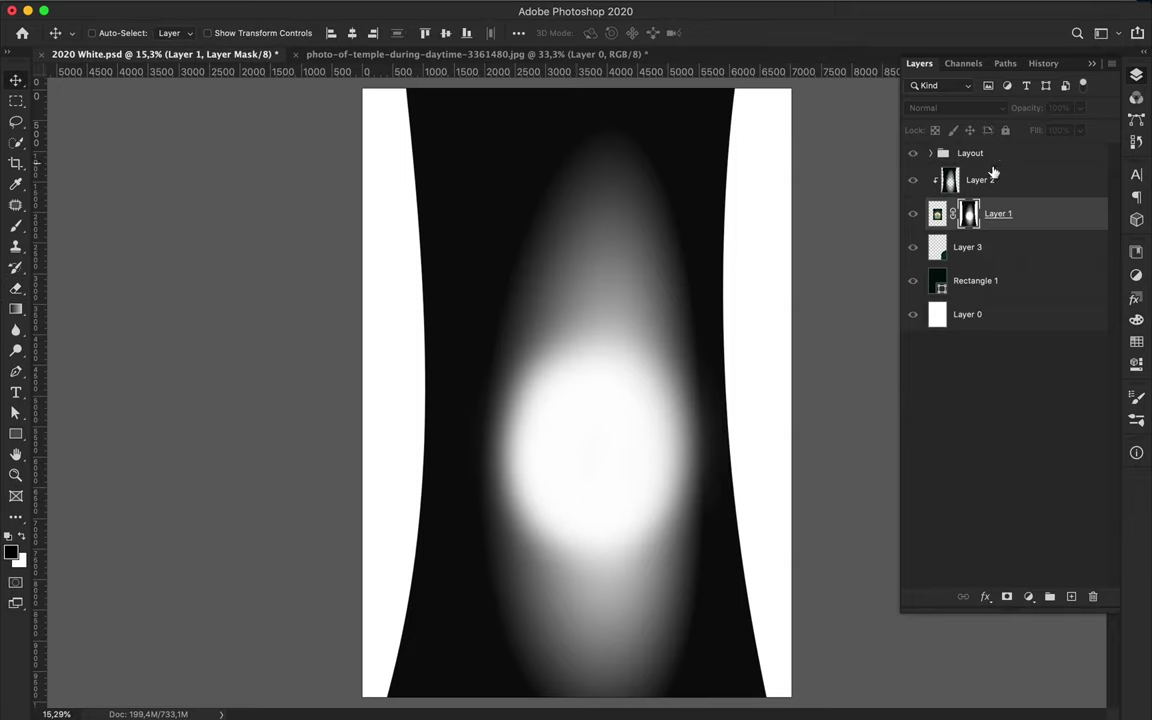
double_click(1050, 216)
key(Escape)
key(e)
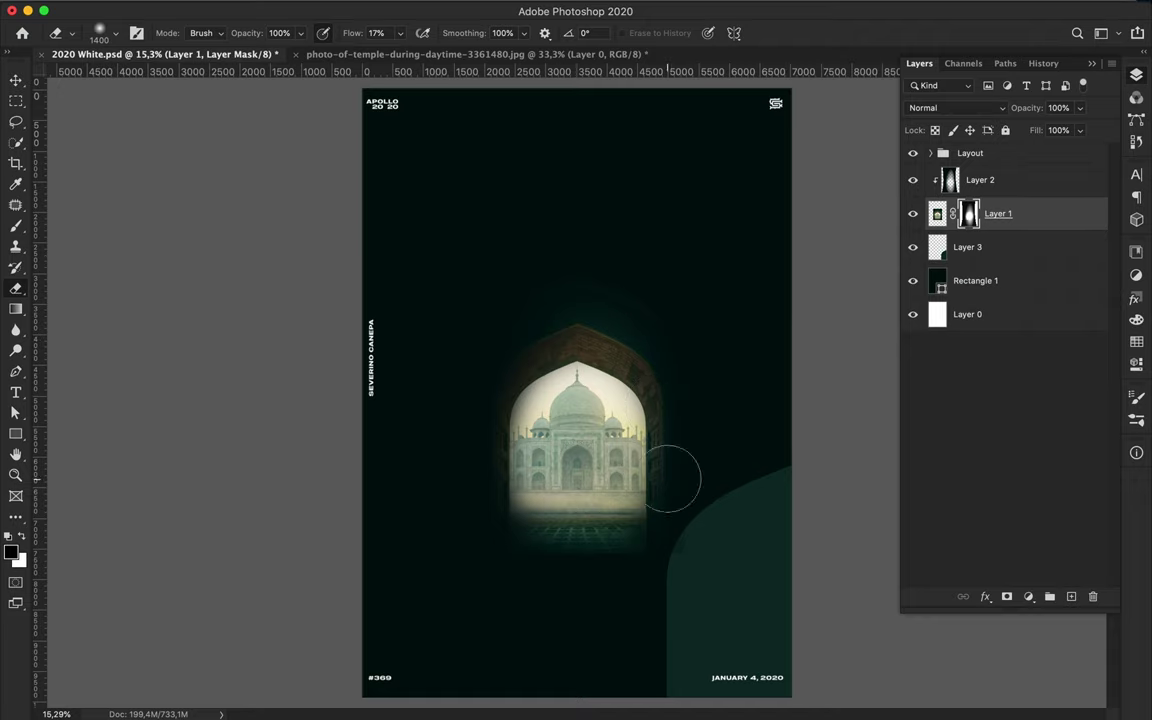
key(v)
drag(758, 545, 519, 652)
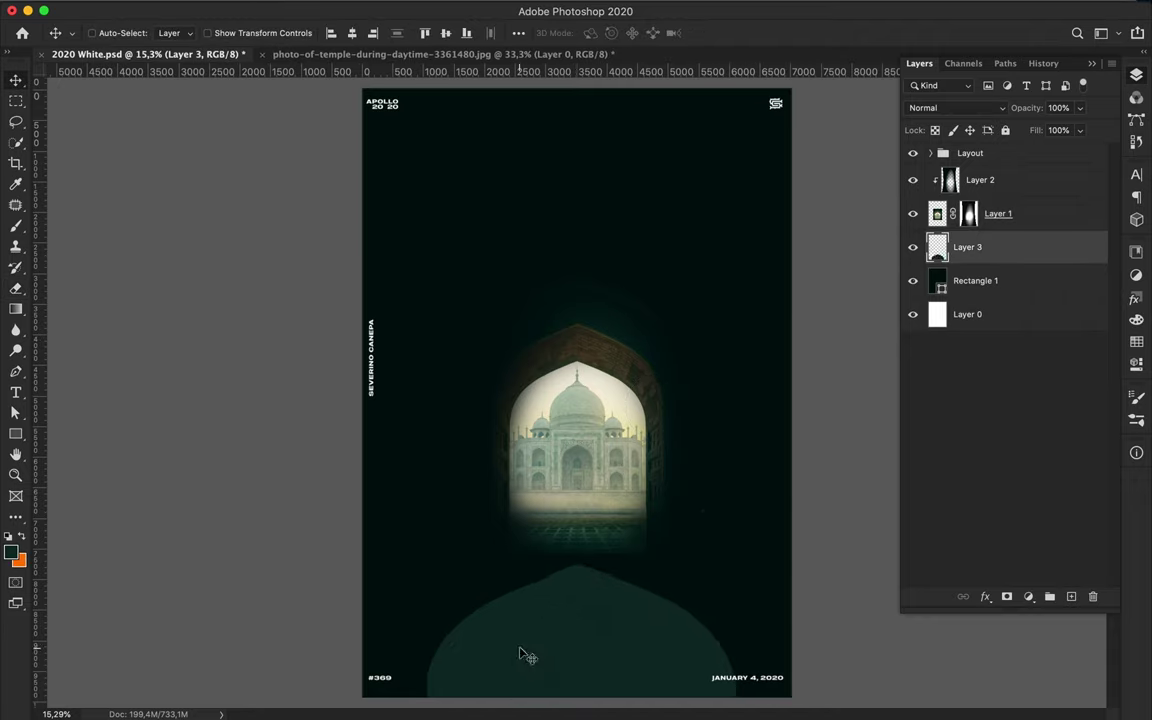
Move the teal arch up so it sits behind the temple.
key(ctrl+t)
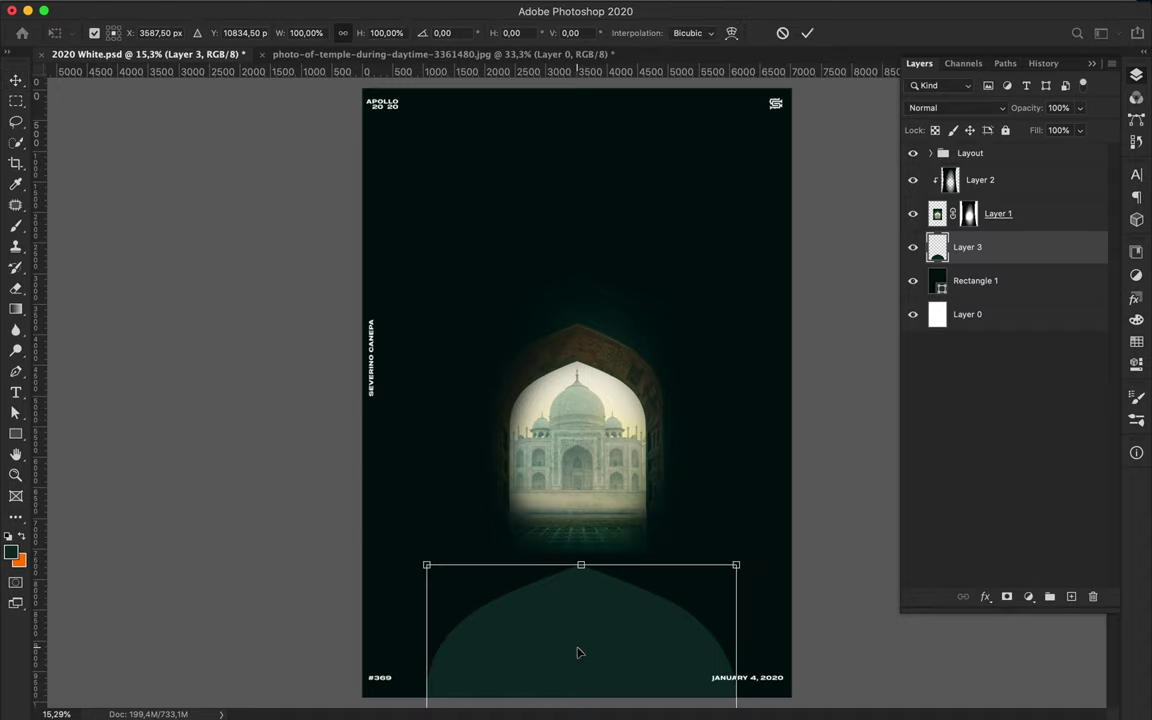
drag(583, 652, 591, 315)
key(Return)
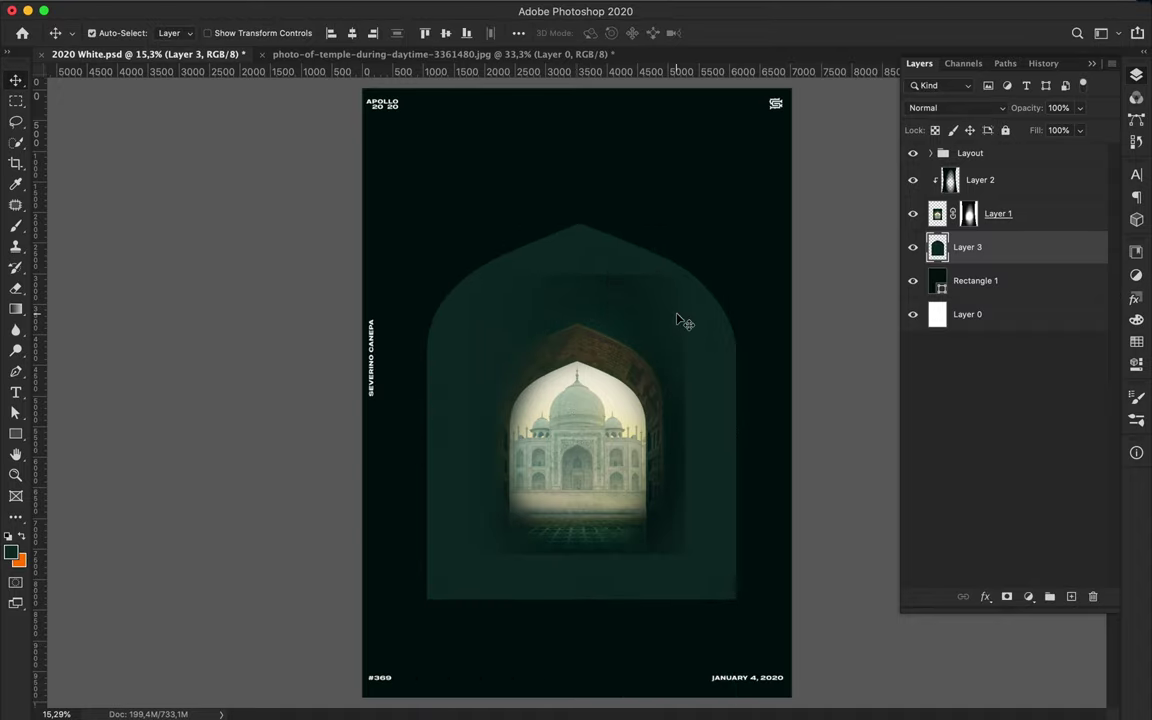
Invert the arch selection, paint everything outside it teal with a size-5000 brush, and deselect.
key(ctrl+shift+i)
key(b)
click(99, 33)
drag(180, 85, 268, 85)
key(Return)
drag(573, 172, 322, 560)
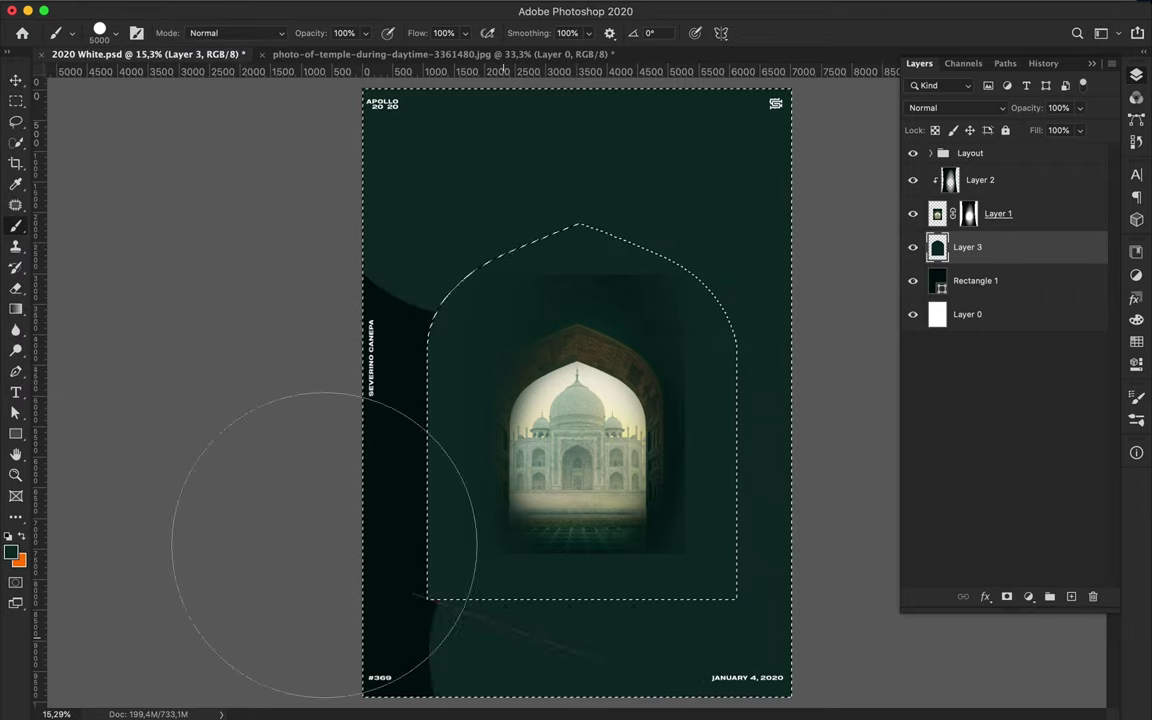
key(v)
key(ctrl+d)
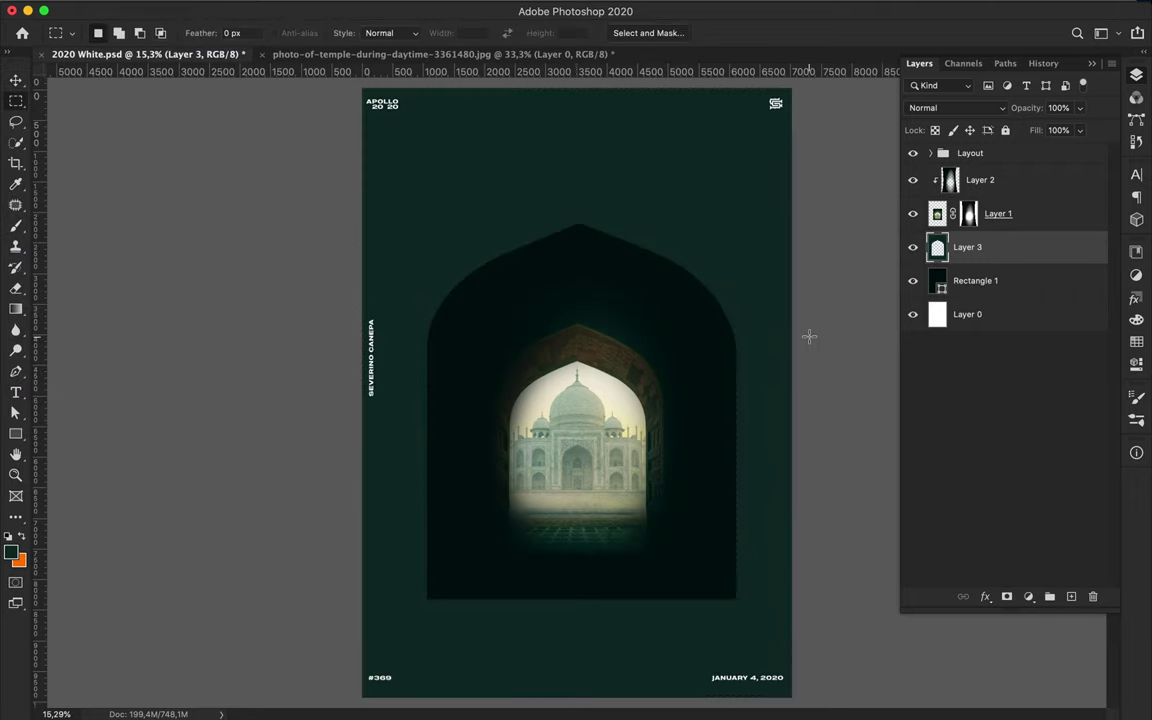
key(alt+bracketright)
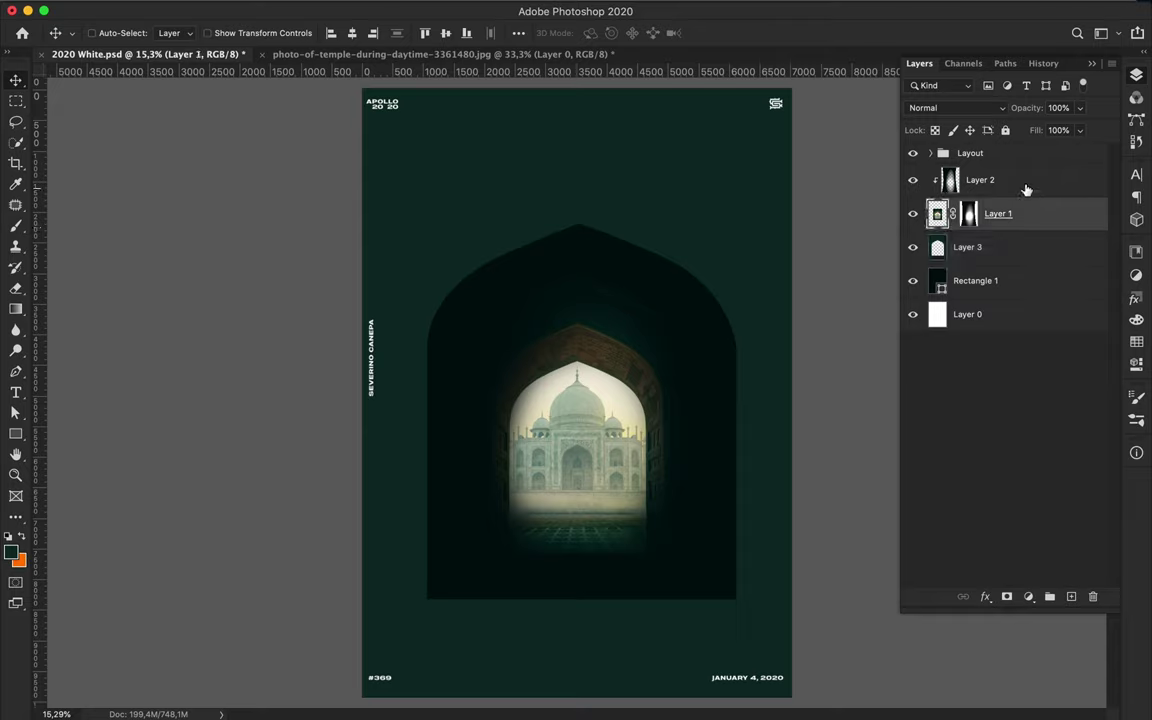
Select Layer 3, add two vertical guides near centre, and try then clear a rectangular selection.
click(970, 258)
drag(37, 194, 581, 120)
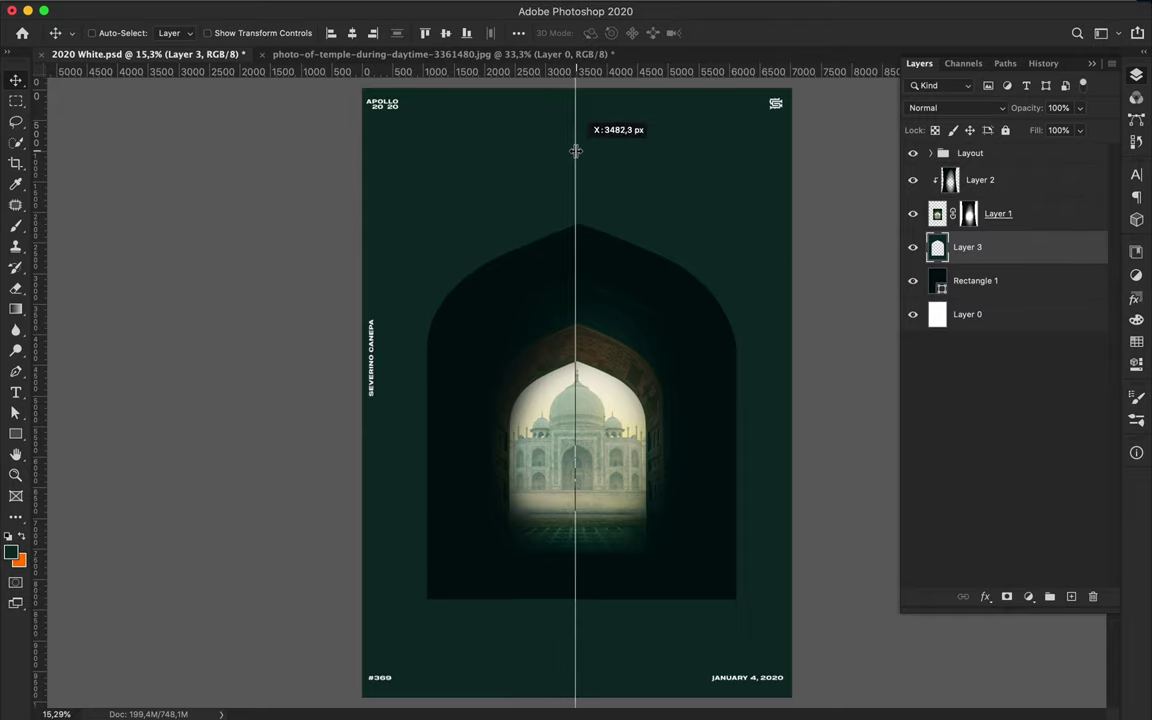
drag(581, 120, 575, 121)
key(m)
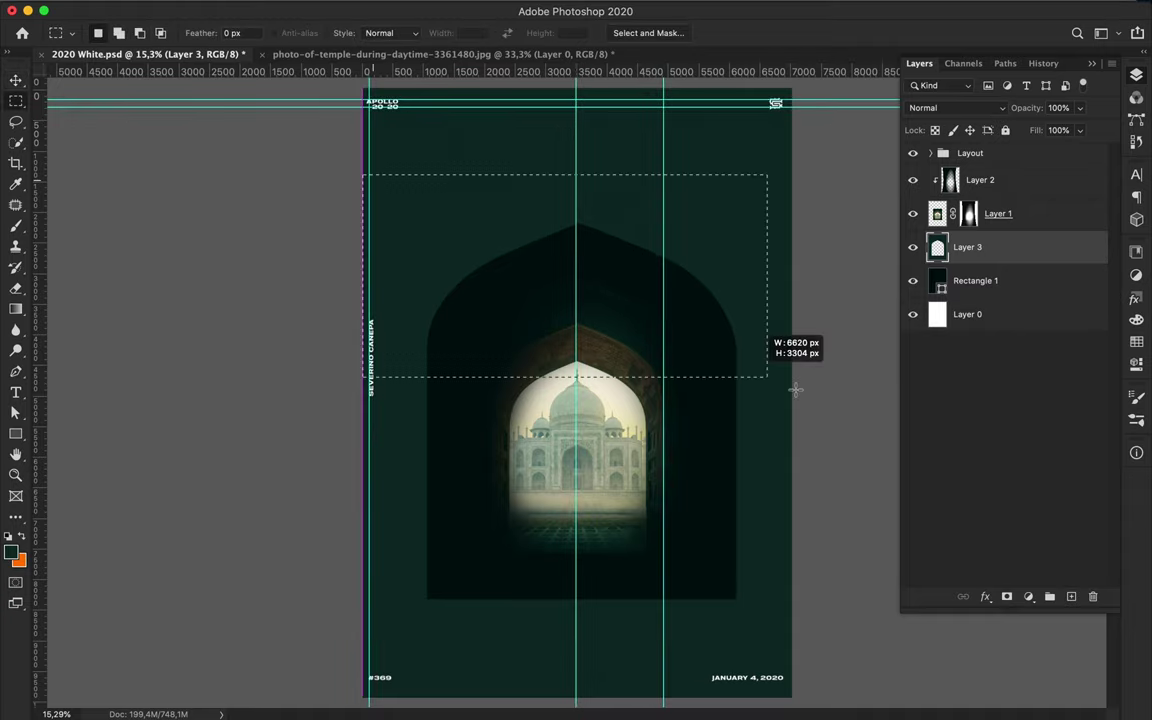
drag(795, 390, 735, 416)
key(ctrl+d)
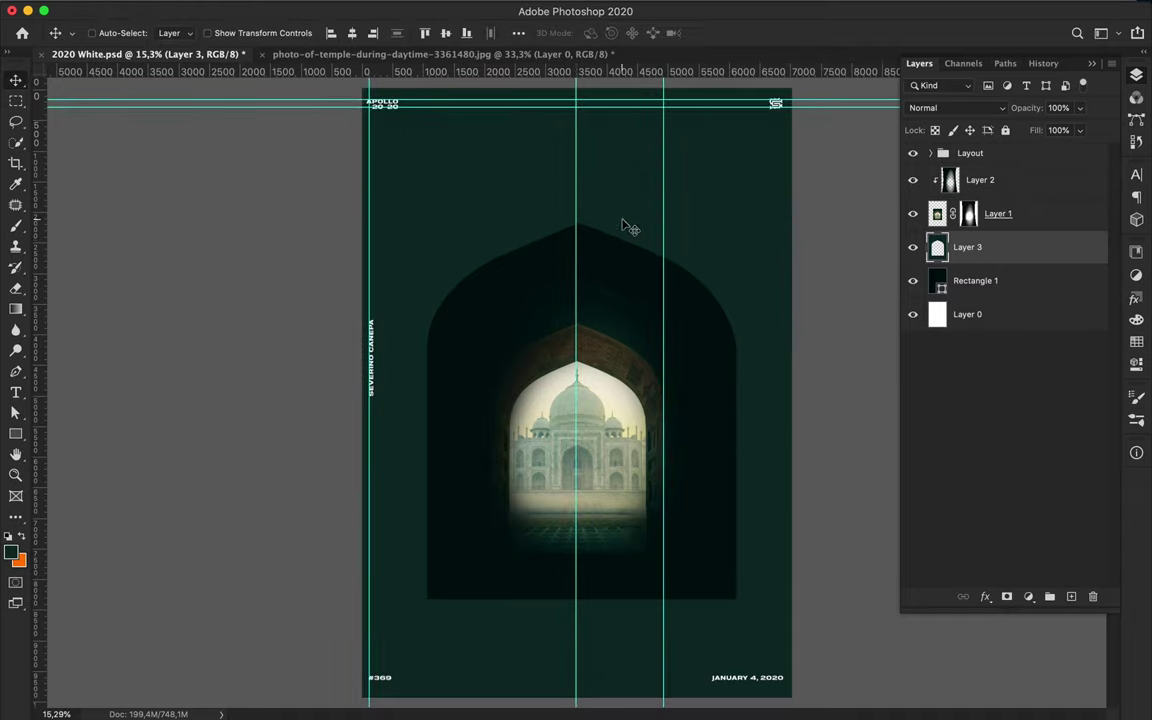
Draw a wide test rectangle over the arch top, then discard it.
scroll(627, 226, up, 2)
key(u)
drag(313, 188, 841, 348)
key(a)
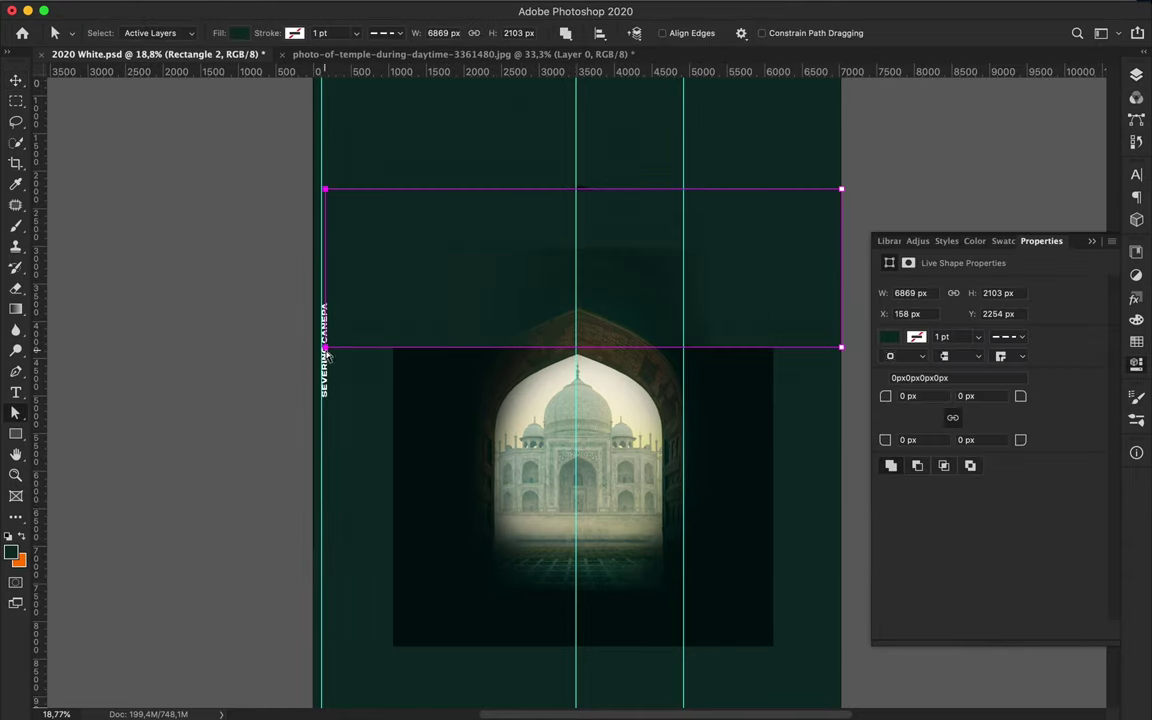
key(ctrl+minus)
key(ctrl+t)
key(Escape)
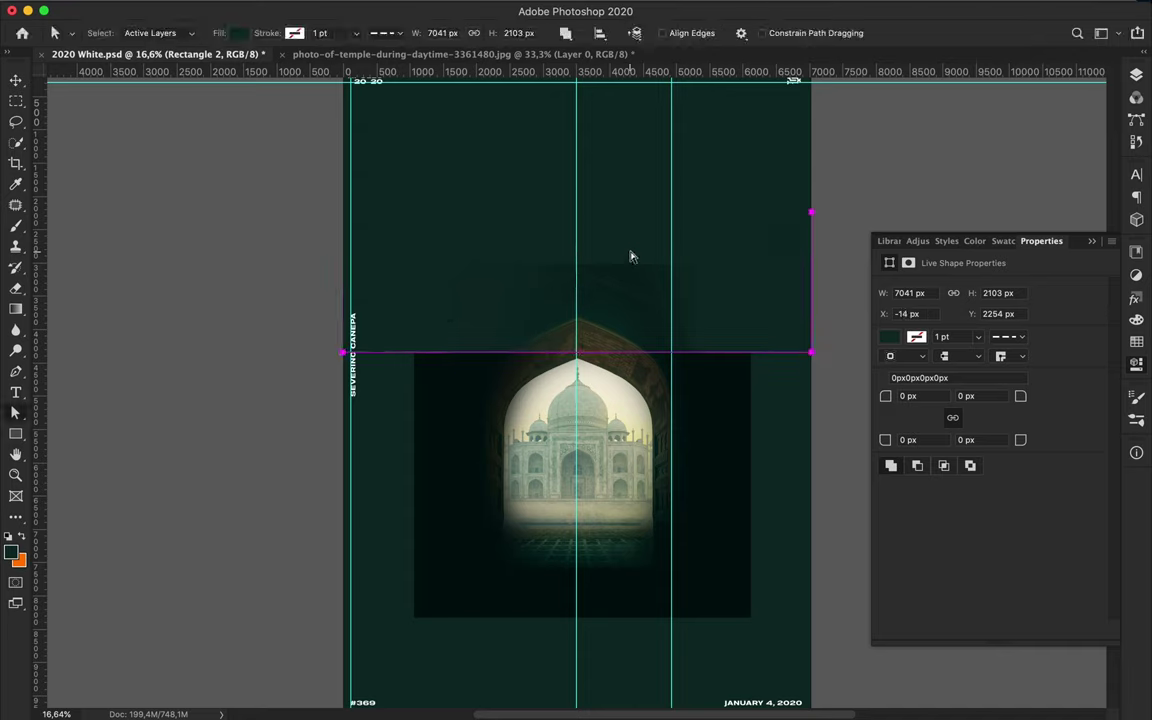
key(ctrl+z)
key(v)
Clear all guides and duplicate the arch layer, placing the copy beneath Layer 3.
click(445, 8)
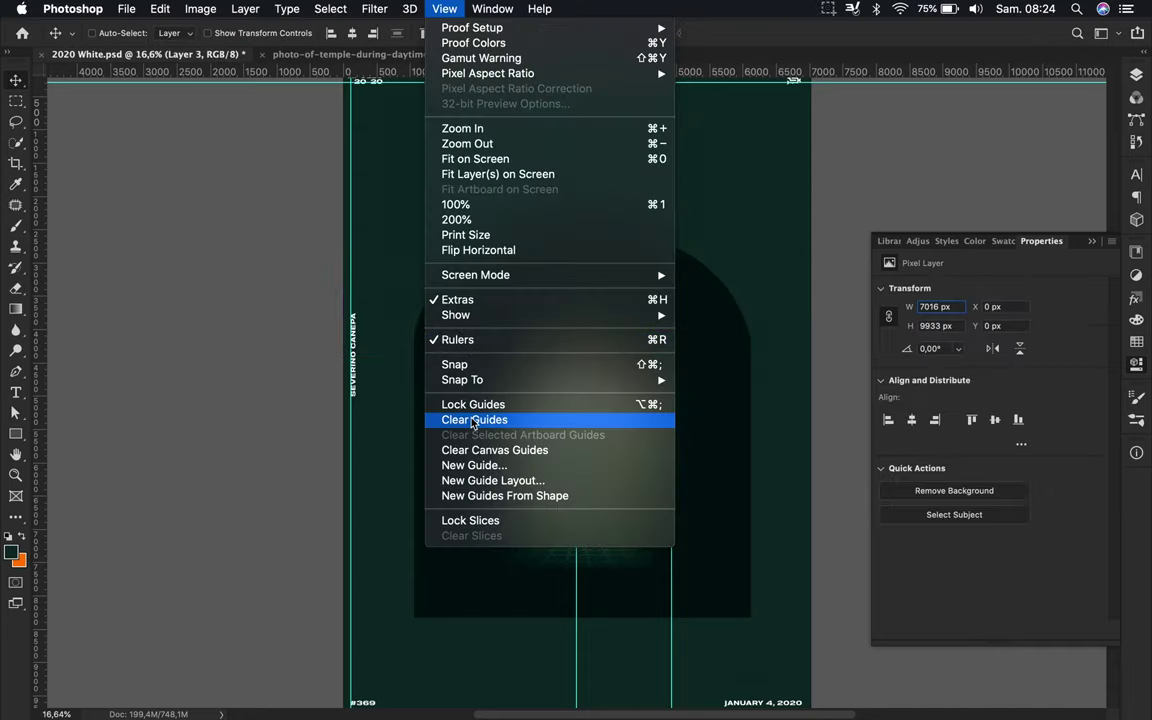
click(476, 414)
scroll(740, 278, up, 2)
scroll(740, 278, down, 3)
scroll(740, 278, up, 2)
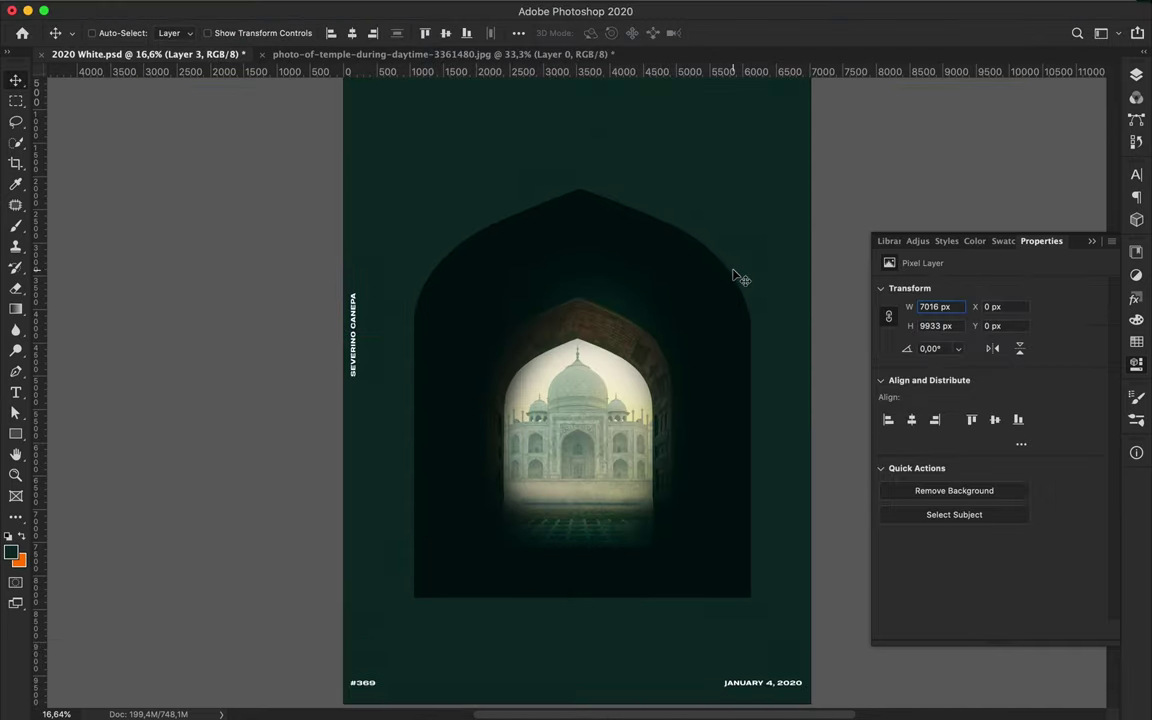
key(F7)
drag(1011, 257, 960, 272)
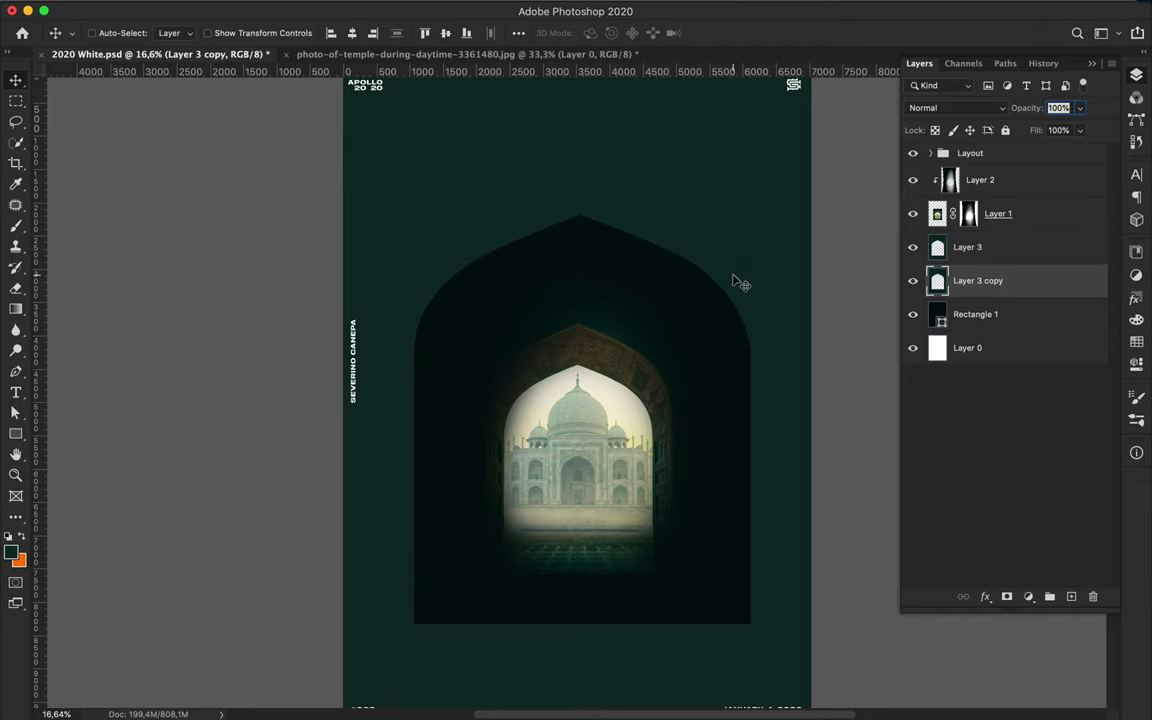
Load the arch copy as a selection and contract it by 150 pixels.
ctrl+click(938, 281)
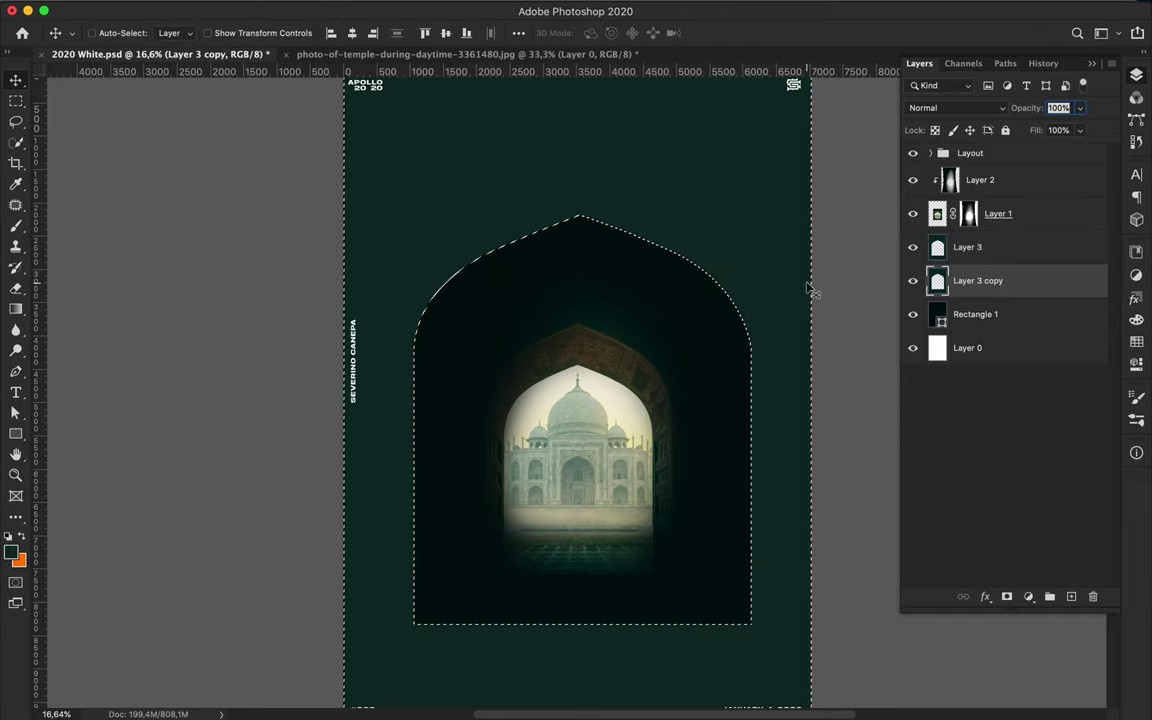
click(328, 9)
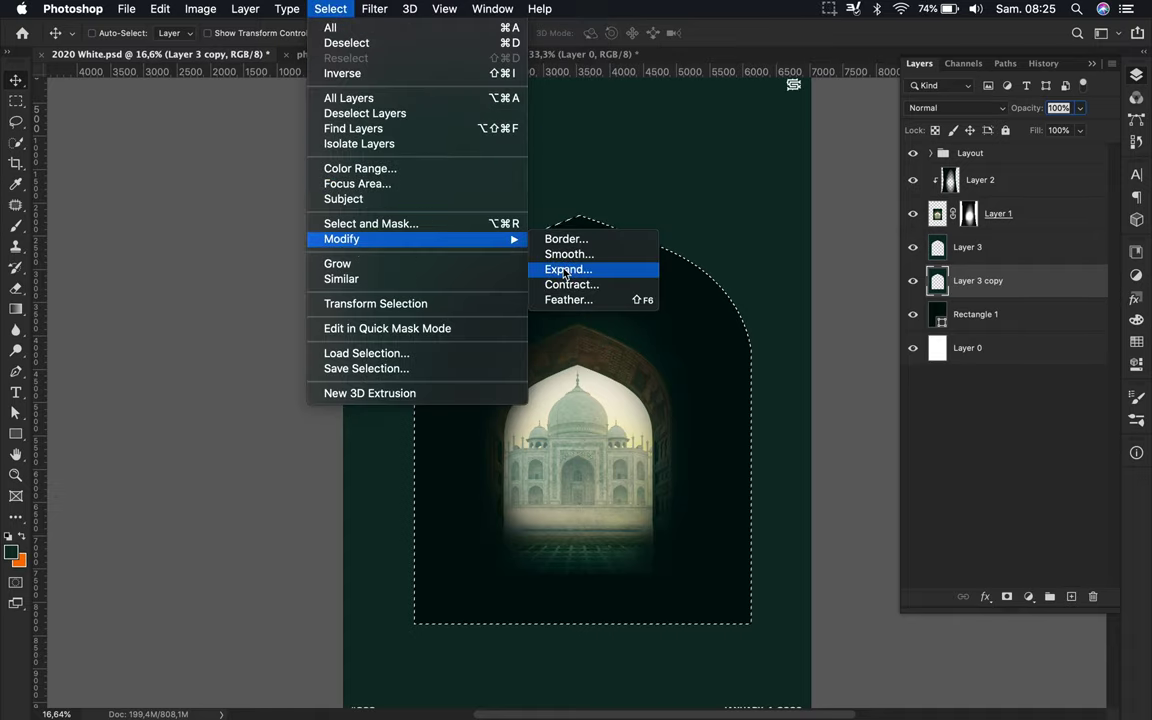
mouse_move(341, 239)
click(566, 287)
text(150)
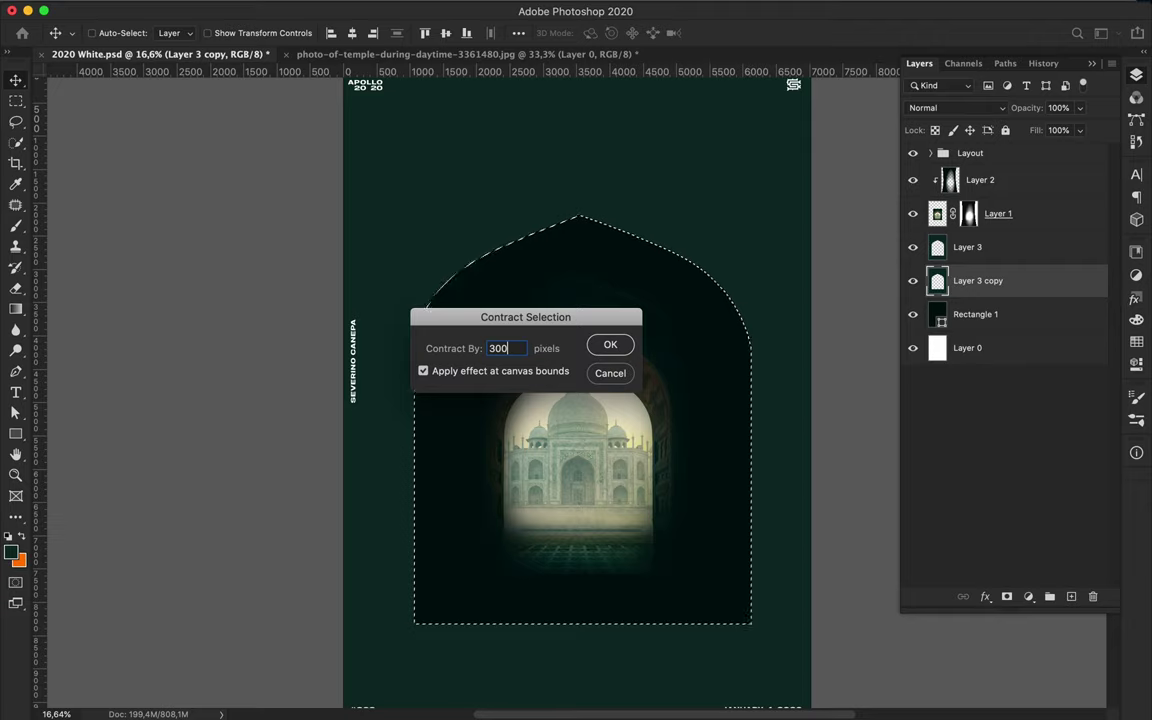
key(Return)
Smooth the selection's corners, invert it, and paint teal around the smaller arch.
click(340, 10)
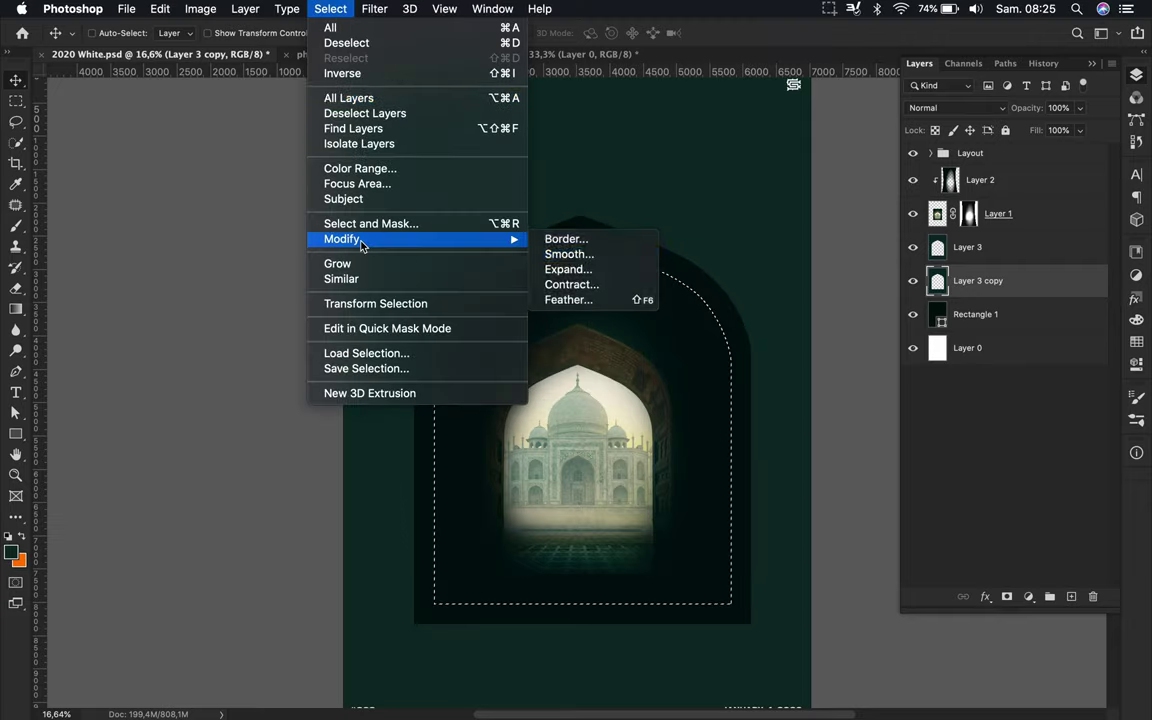
click(570, 281)
key(Return)
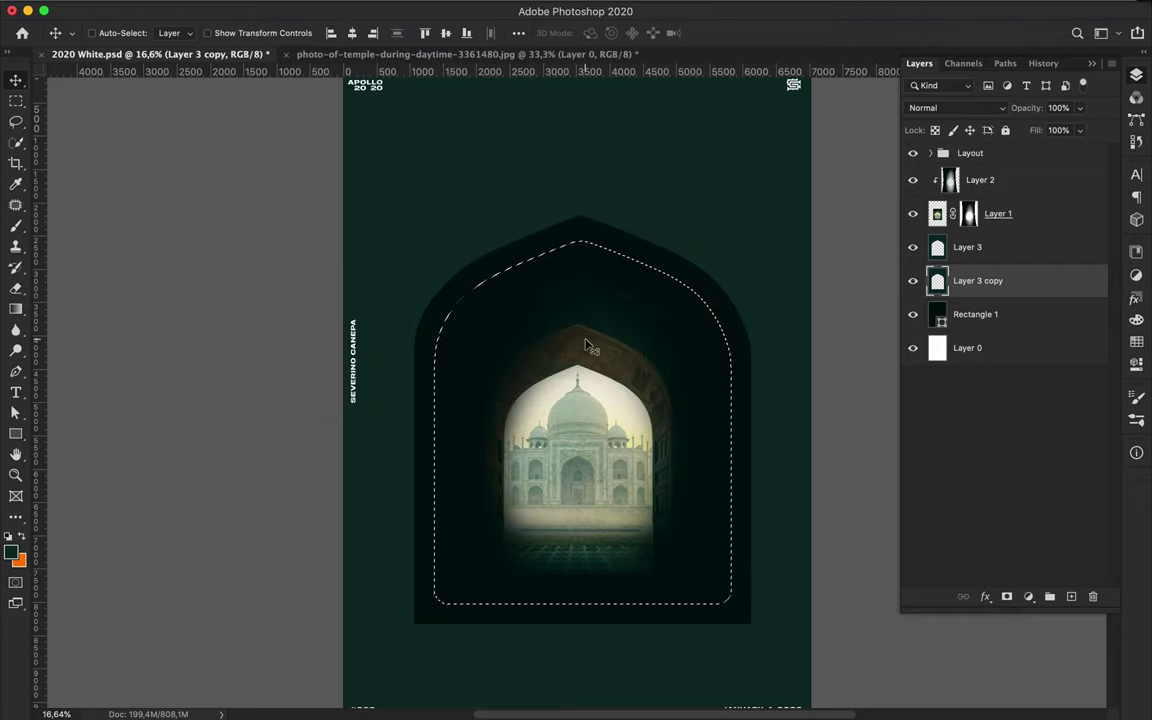
key(ctrl+shift+i)
key(b)
drag(615, 238, 489, 283)
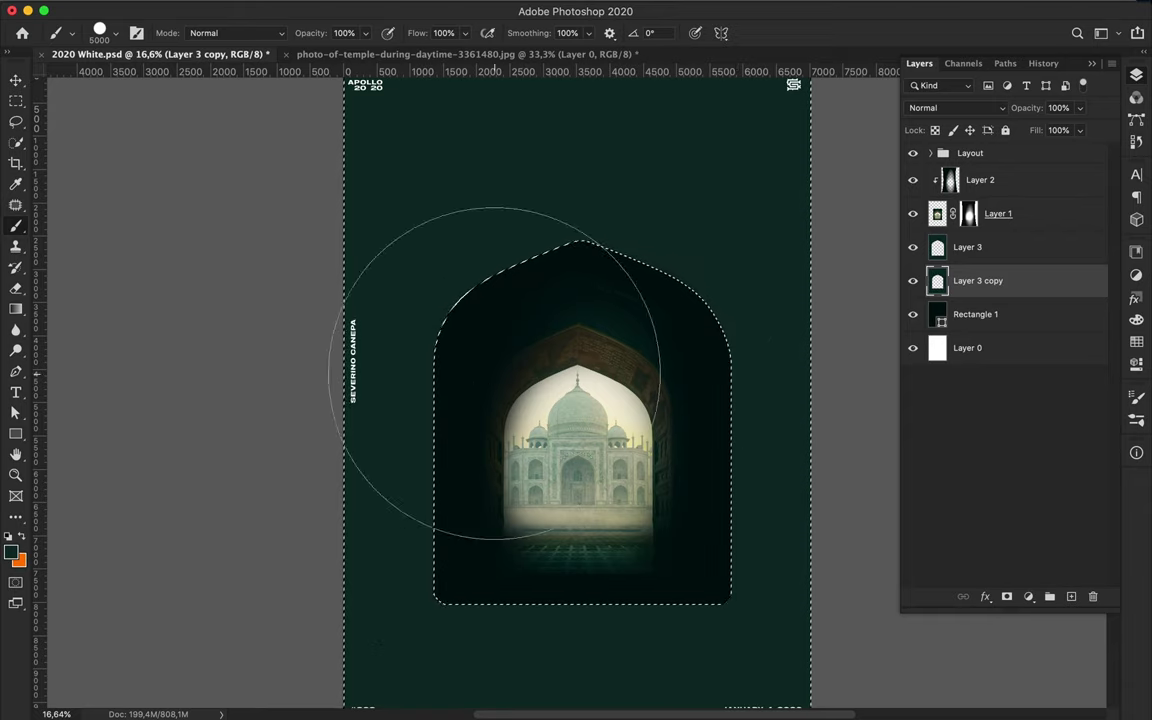
key(v)
scroll(475, 257, down, 3)
scroll(874, 257, up, 4)
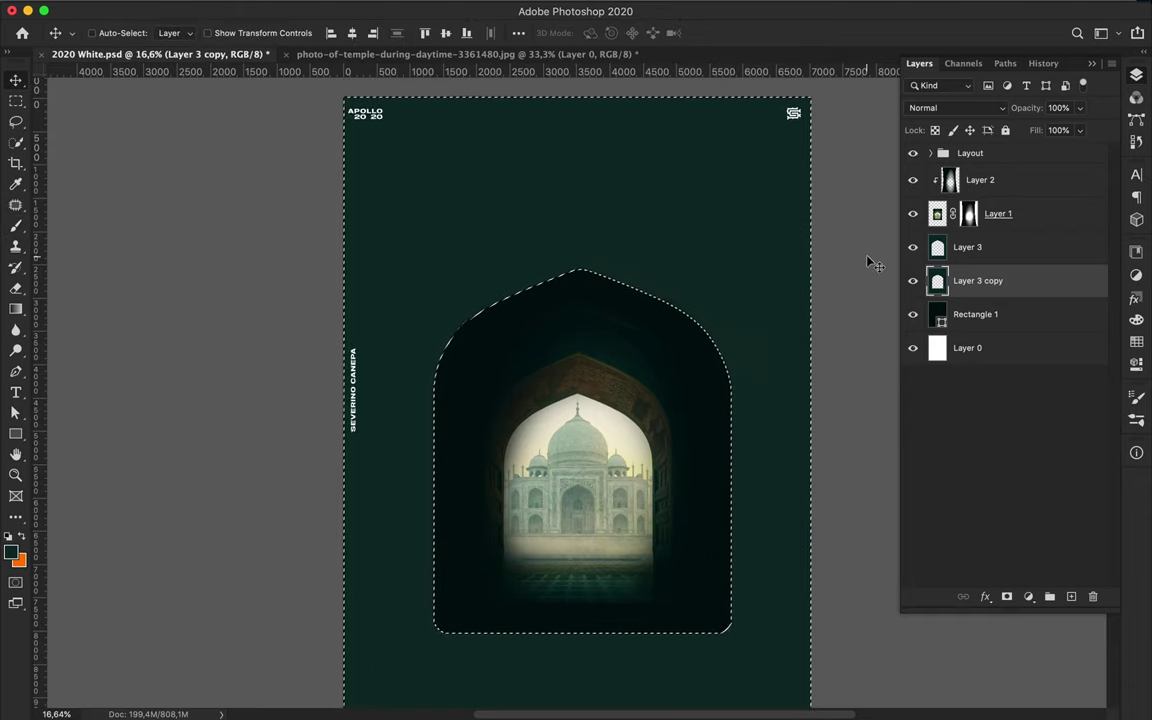
Feather the arch selection by 10 pixels, then clear the selection.
click(374, 8)
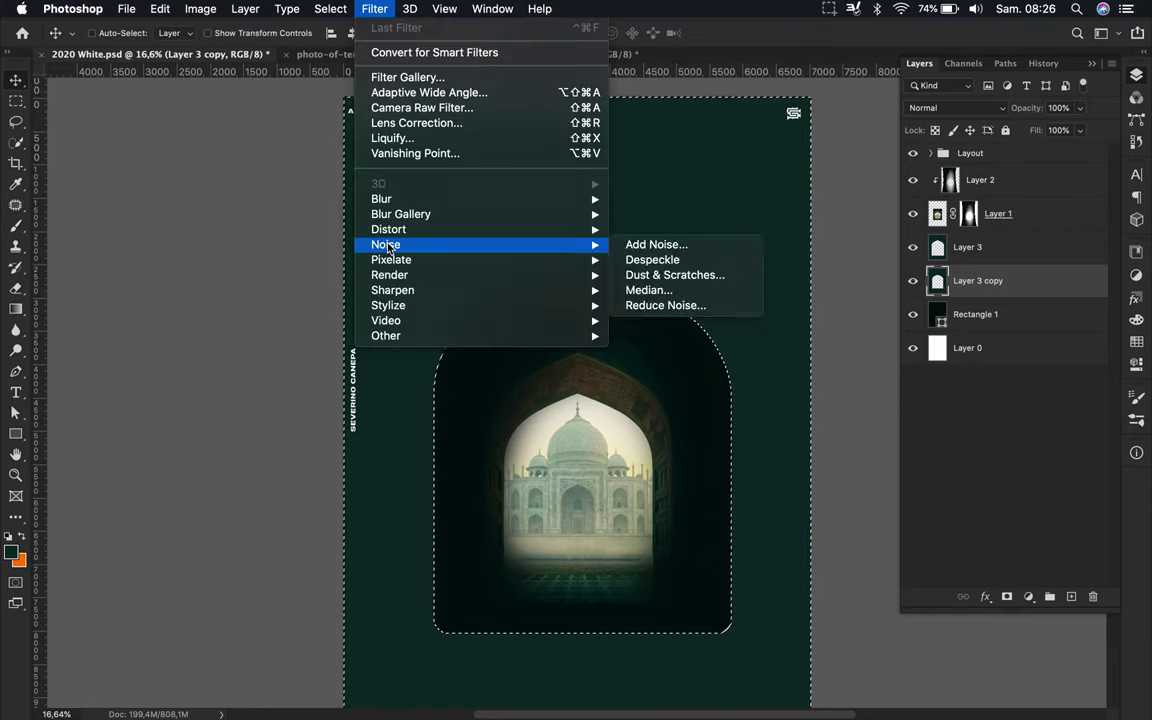
mouse_move(342, 239)
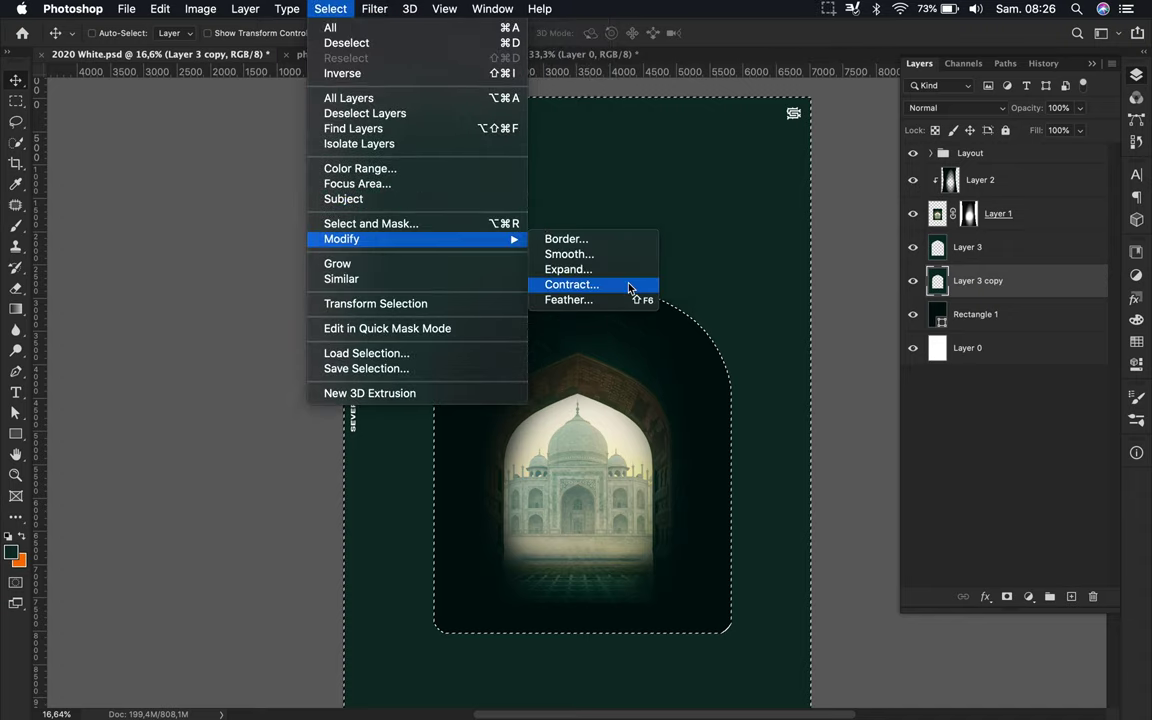
click(598, 300)
text(10)
key(Return)
key(b)
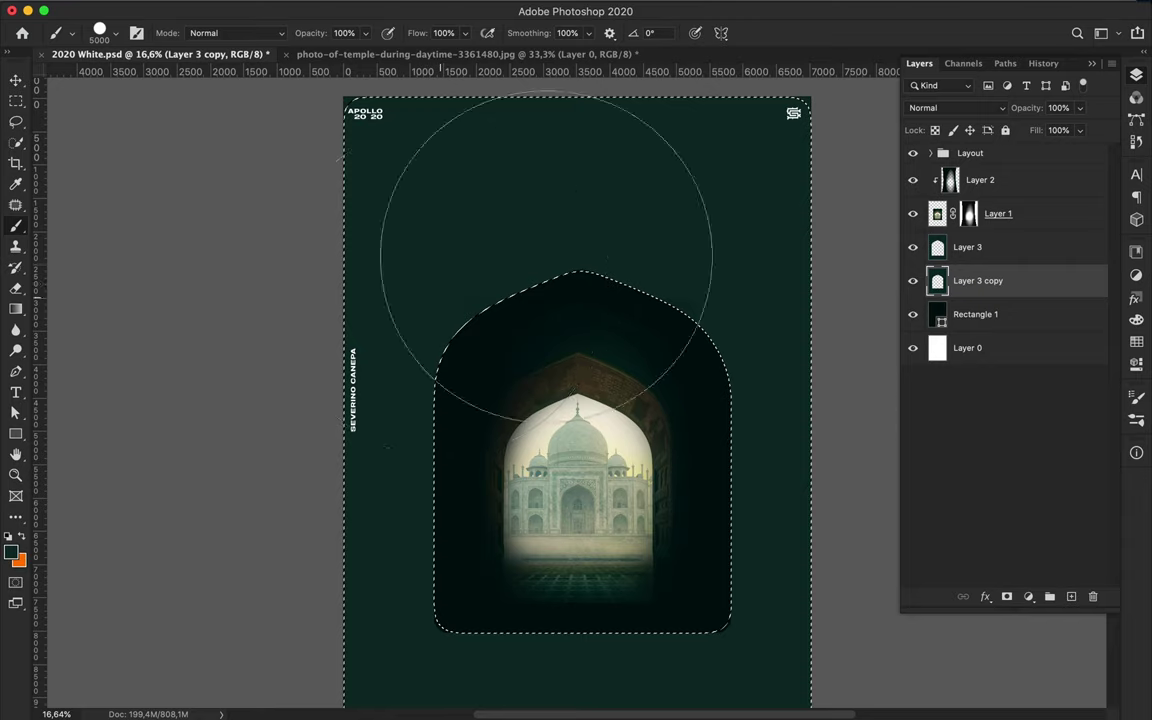
key(m)
key(ctrl+d)
key(v)
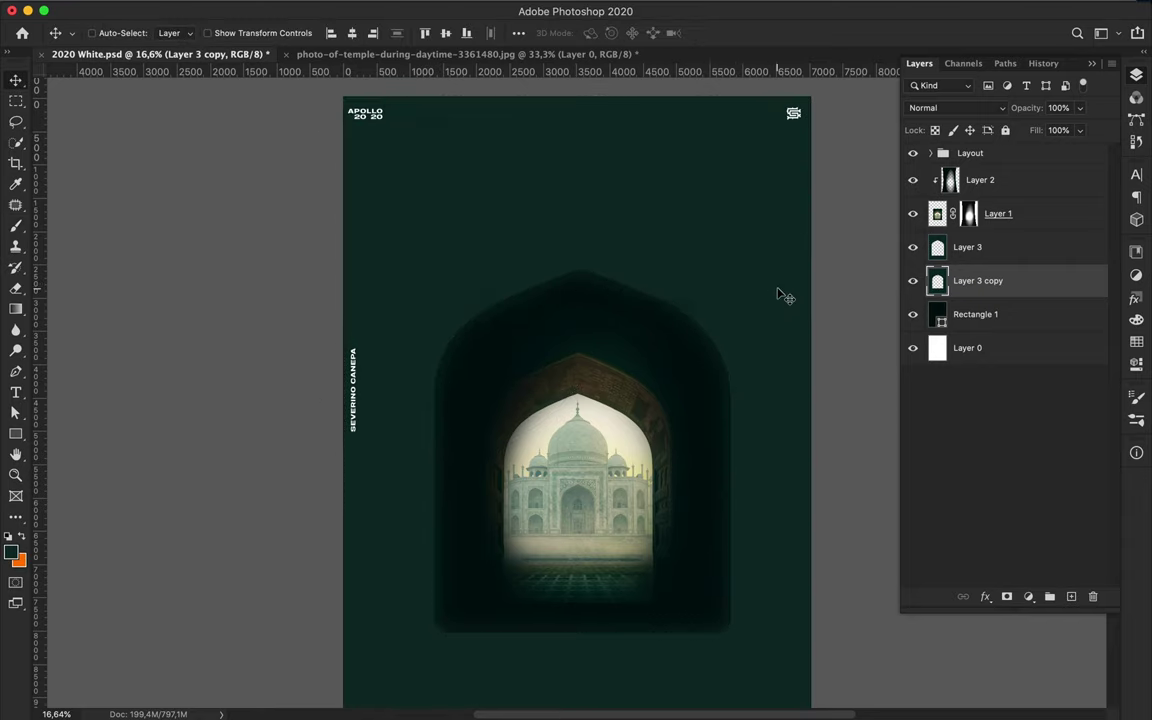
key(ctrl+shift+d)
key(ctrl+d)
scroll(800, 298, down, 3)
Select the dark arch with the Magic Wand and paint over it with teal.
key(w)
right_click(16, 142)
click(80, 149)
click(669, 355)
scroll(693, 395, up, 2)
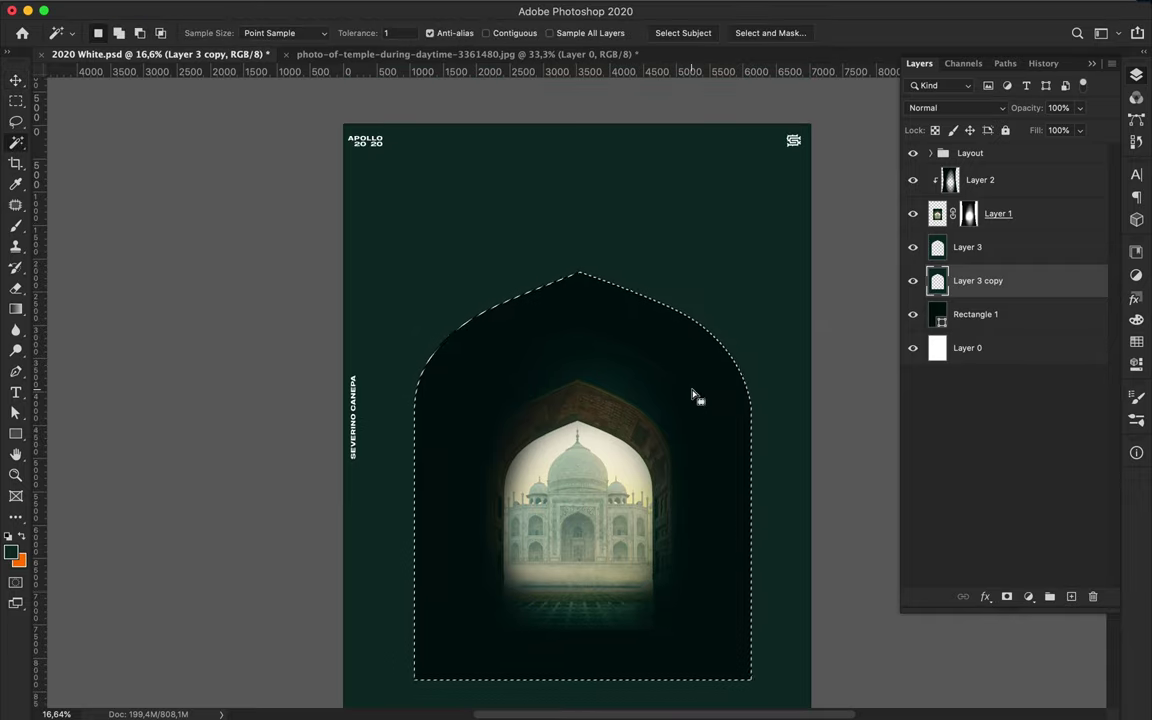
key(b)
mouse_move(687, 386)
mouse_down()
mouse_move(514, 309)
mouse_move(489, 579)
mouse_move(731, 315)
mouse_up()
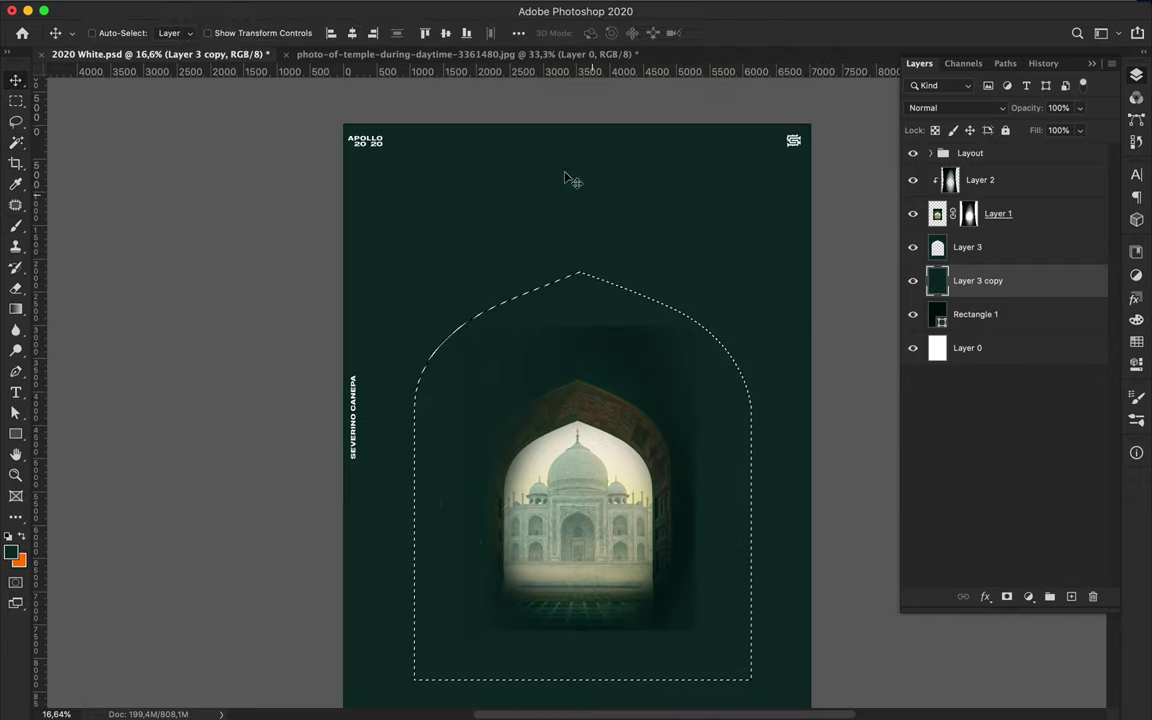
Contract the arch selection and feather it by 150 pixels.
key(v)
click(330, 9)
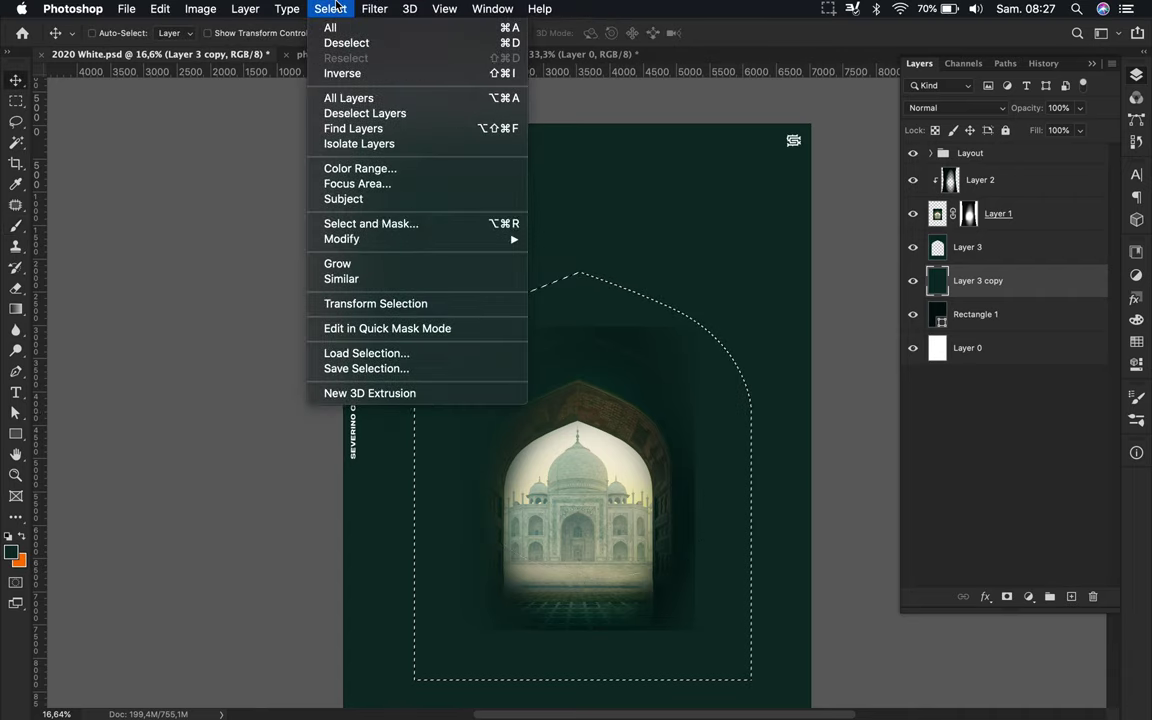
click(566, 280)
click(610, 342)
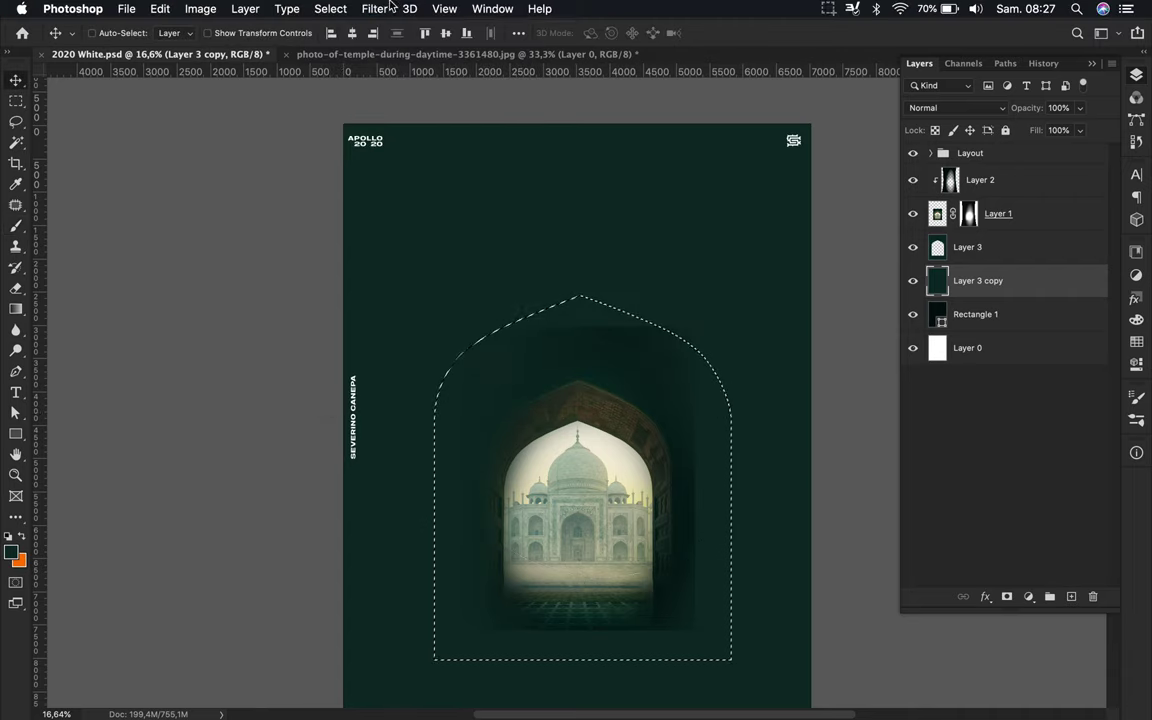
click(386, 9)
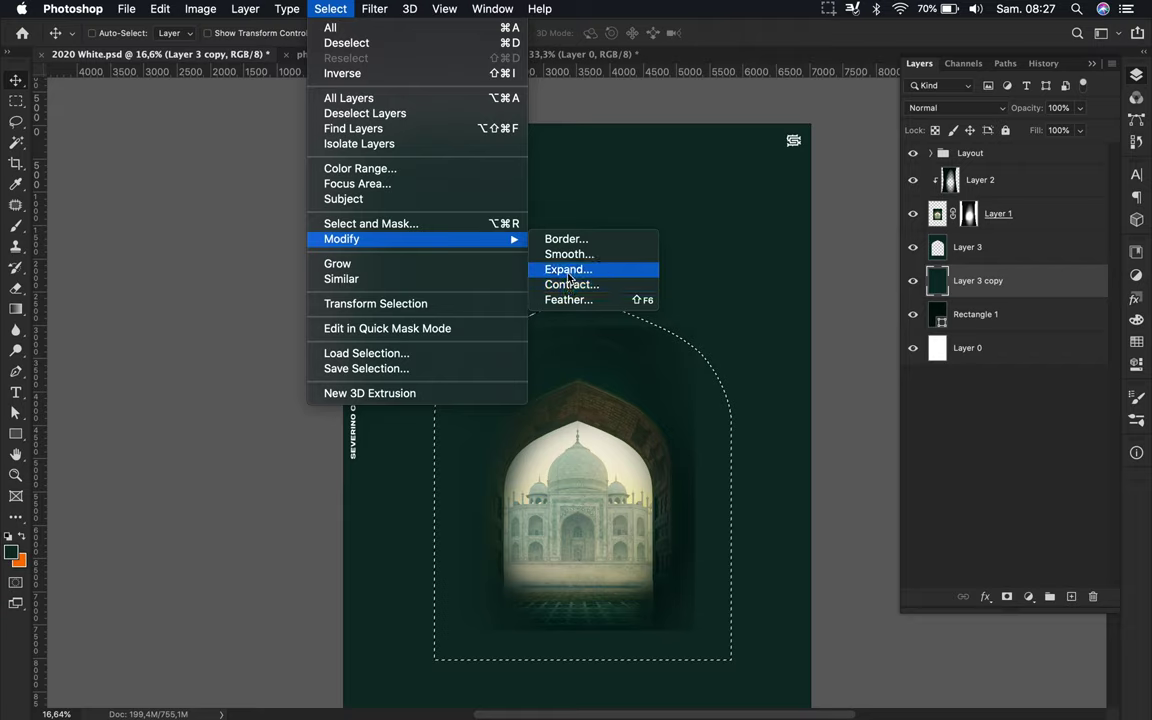
click(566, 300)
click(612, 346)
Erase the teal inside the feathered arch selection, then deselect.
key(b)
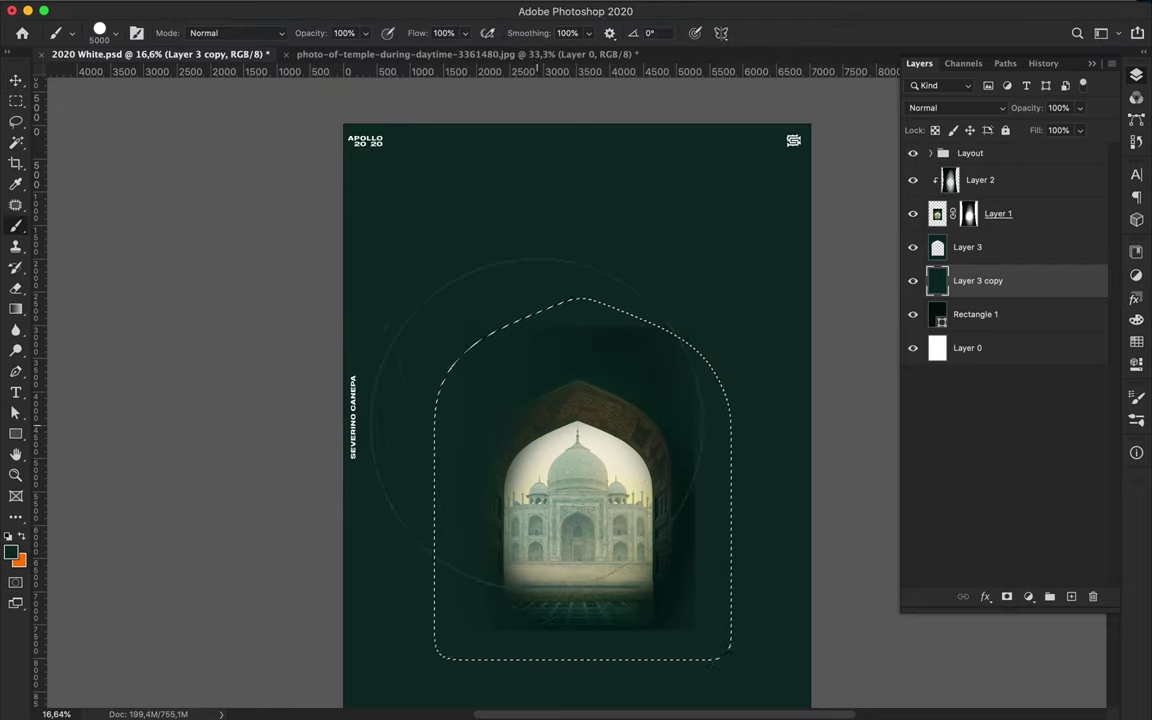
key(e)
mouse_move(600, 320)
mouse_down()
mouse_move(410, 500)
mouse_move(707, 411)
mouse_move(417, 487)
mouse_up()
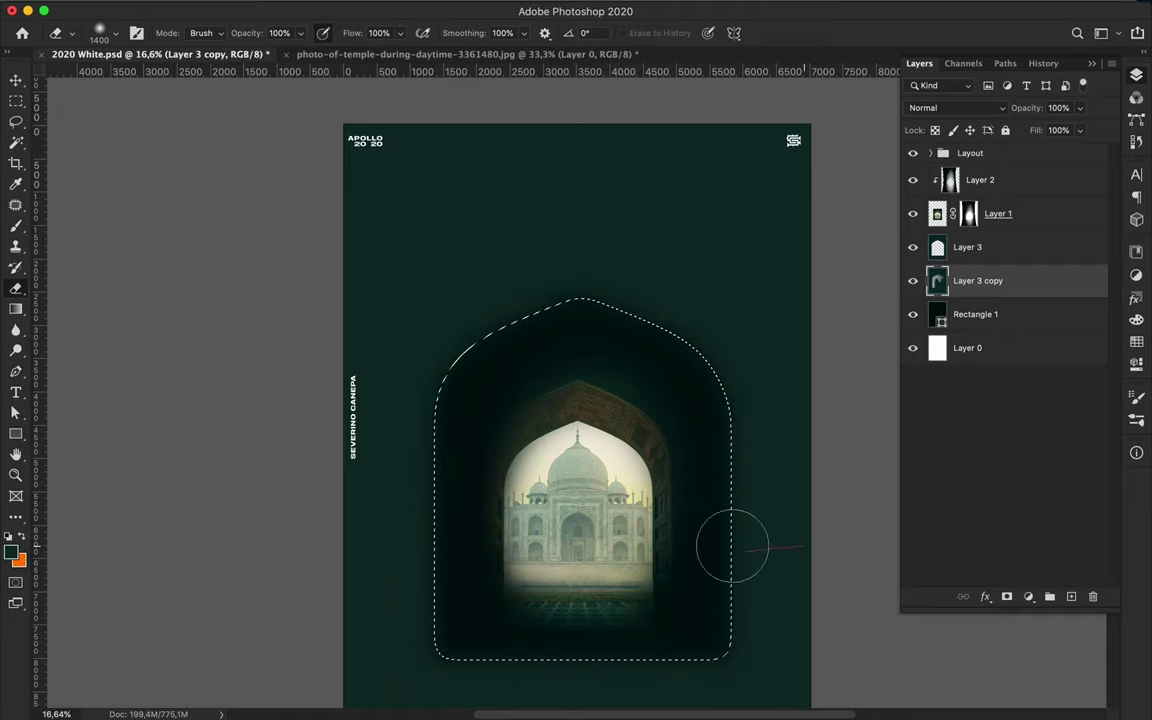
drag(628, 305, 713, 663)
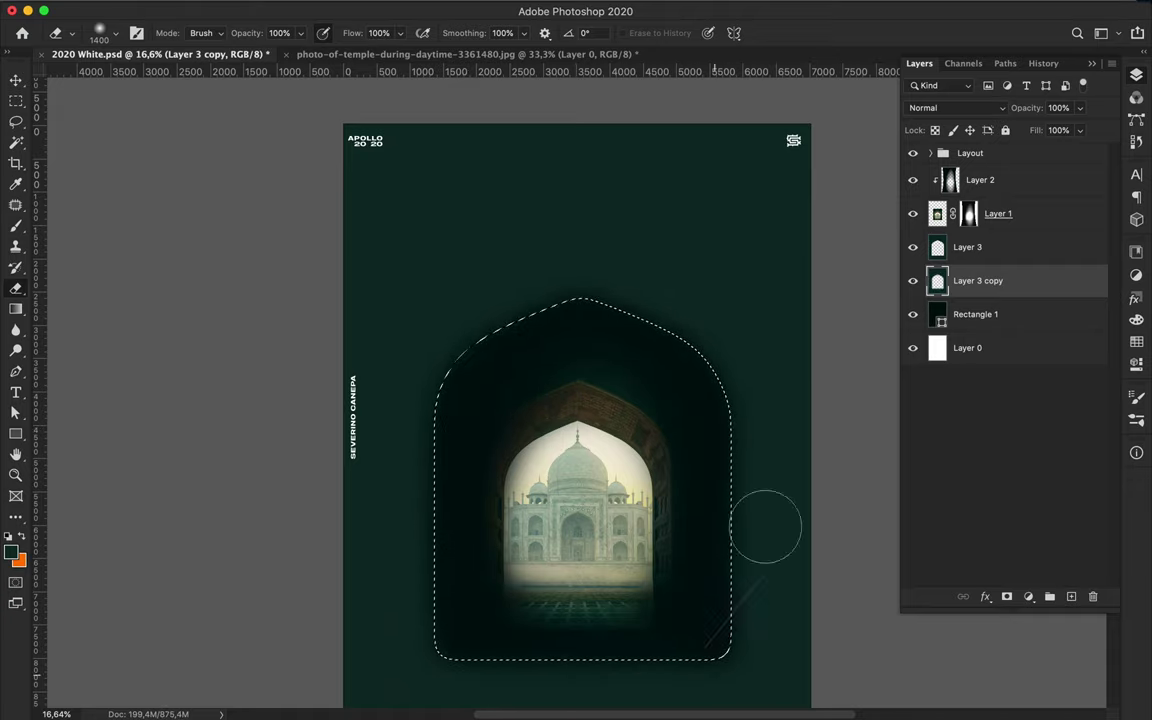
key(ctrl+d)
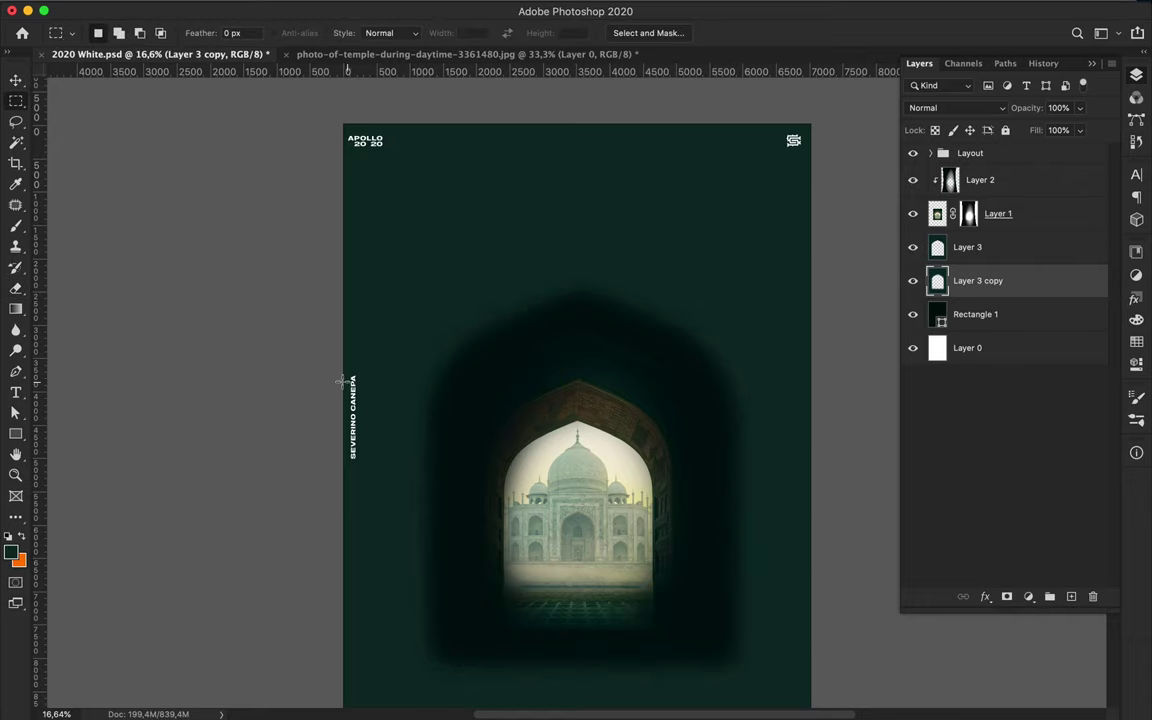
Clear the selection, select Layer 3, and trial-scale the arch frame before cancelling.
key(v)
scroll(238, 384, down, 2)
key(ctrl+z)
key(ctrl+z)
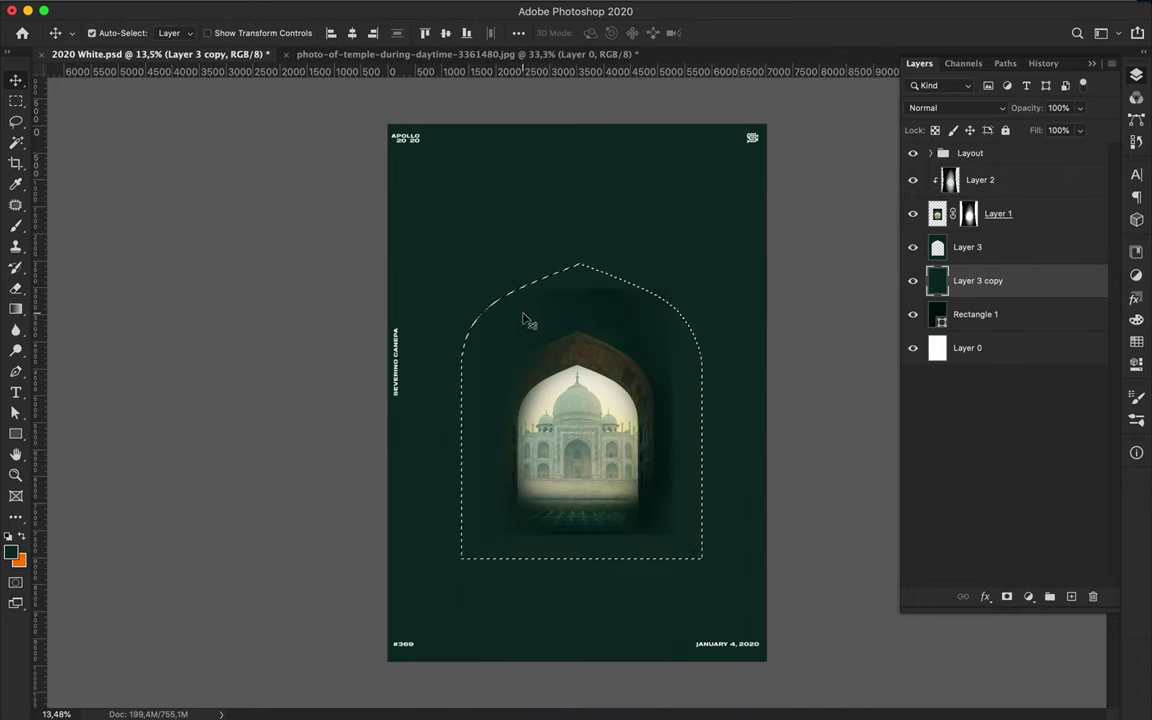
key(ctrl+shift+z)
key(m)
key(ctrl+d)
key(v)
click(977, 247)
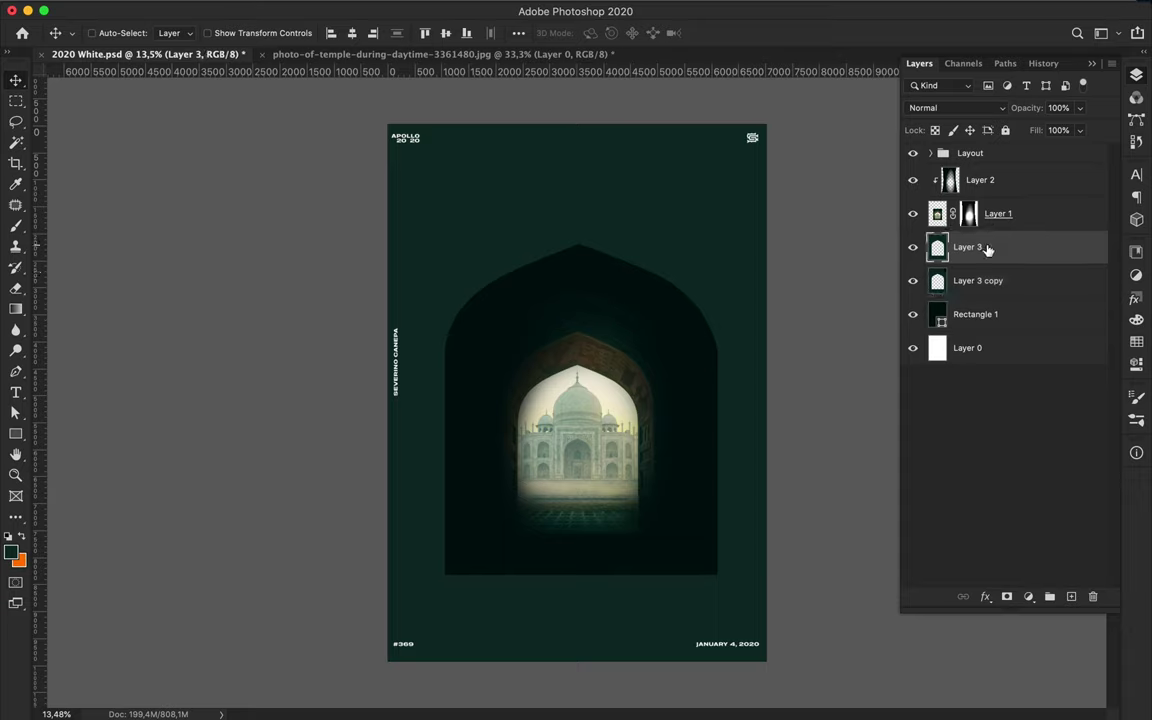
key(ctrl+t)
drag(766, 124, 790, 103)
key(Escape)
Add a Hue/Saturation adjustment shifting the poster to dark teal, clipped to Layer 3.
click(1031, 597)
click(1065, 602)
mouse_move(967, 353)
mouse_down()
mouse_move(1080, 355)
mouse_move(1015, 348)
mouse_up()
key(F7)
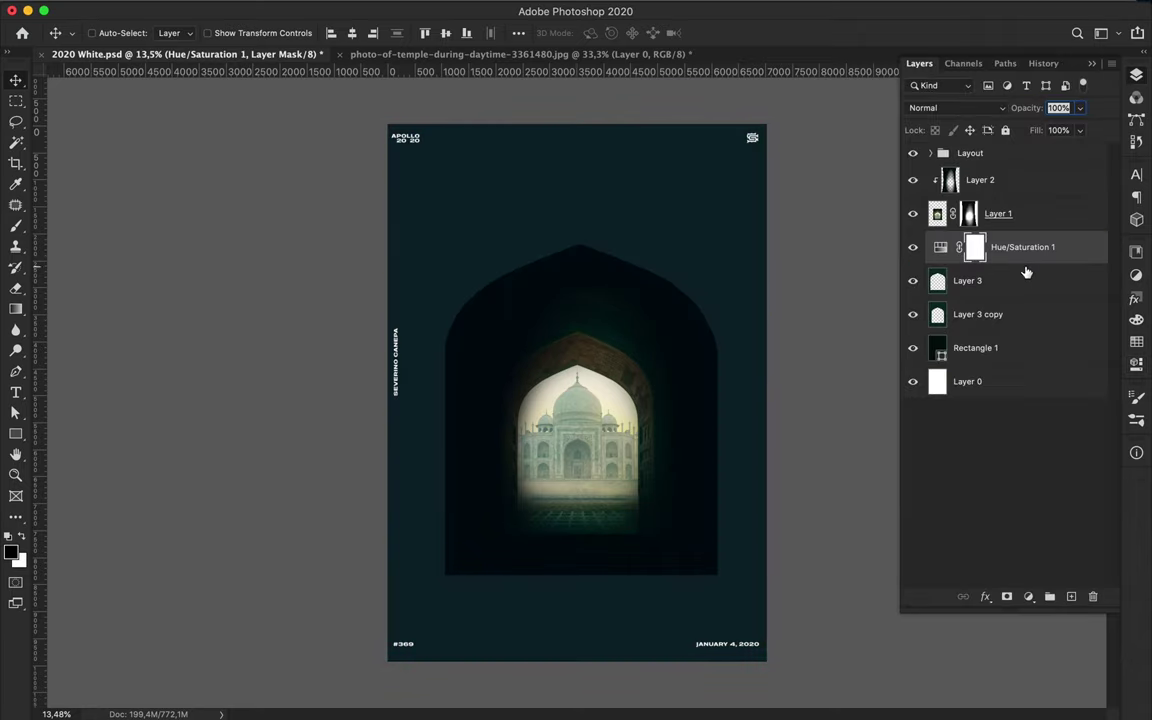
click(1000, 314)
click(912, 314)
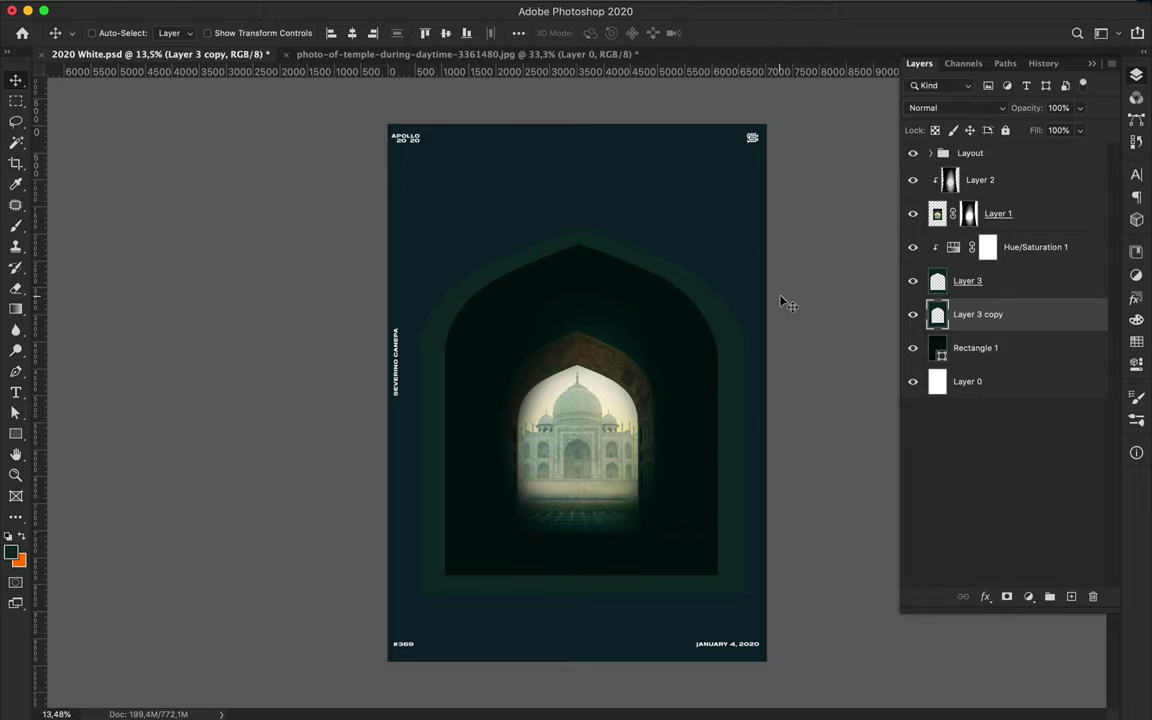
Draw a tall rectangle over the poster's right half, stretched up to the top edge.
click(1009, 290)
scroll(663, 178, down, 1)
key(i)
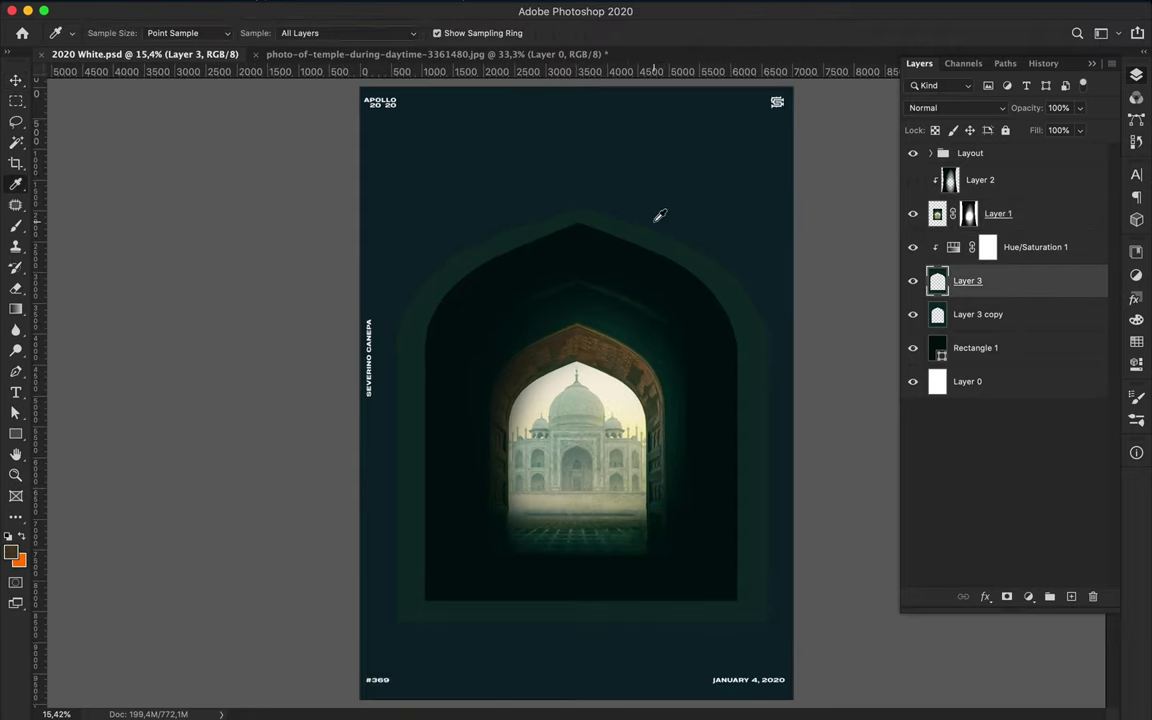
scroll(660, 216, down, 1)
key(u)
drag(686, 369, 782, 681)
key(ctrl+t)
drag(679, 203, 679, 113)
scroll(588, 262, up, 1)
scroll(588, 262, up, 2)
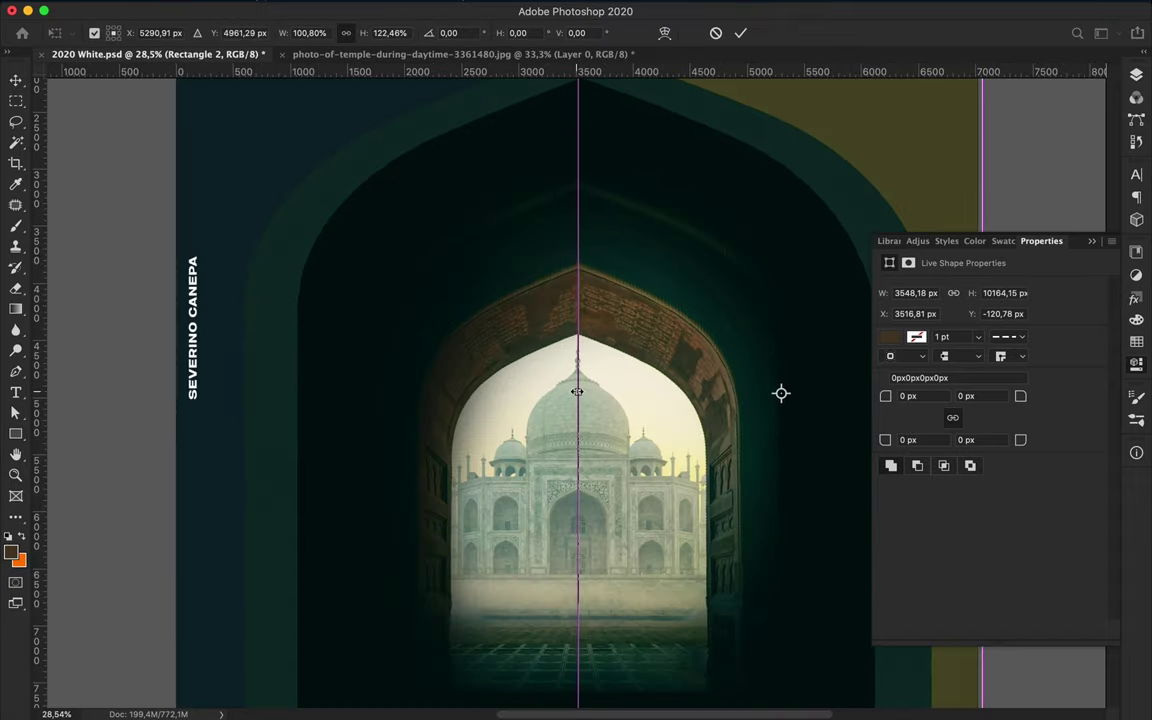
scroll(583, 403, up, 1)
key(Return)
Fill the rectangle with the dark brown sampled from the arch brickwork.
key(i)
drag(527, 411, 521, 370)
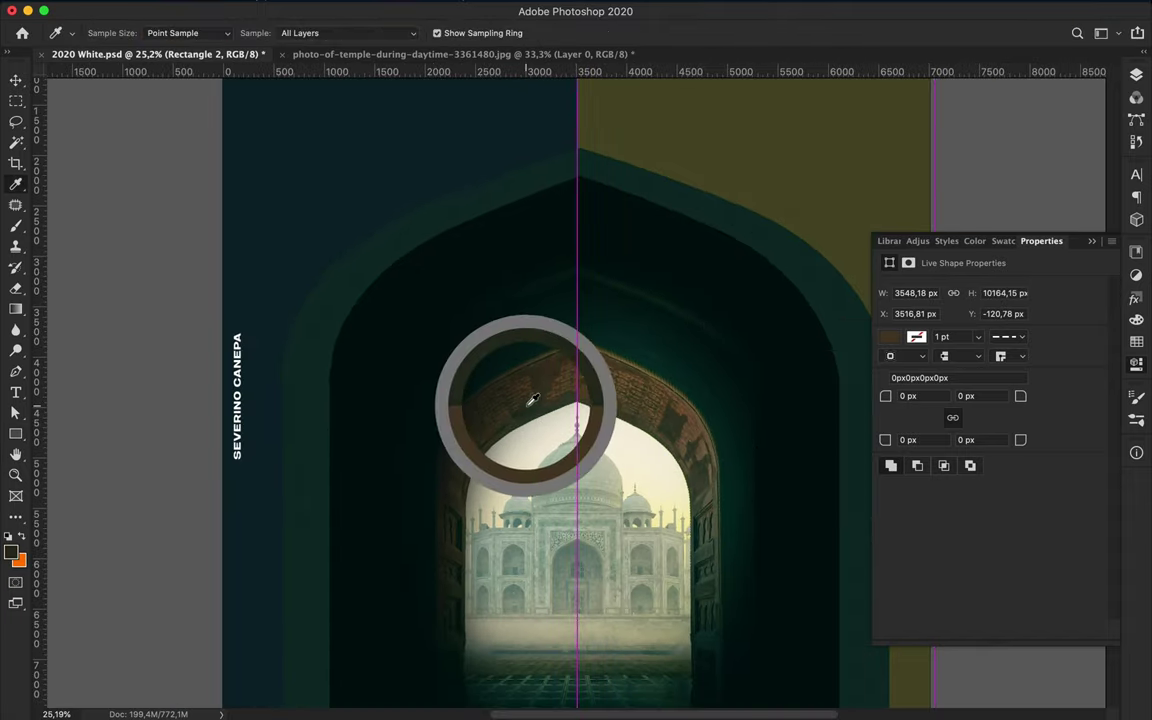
scroll(521, 370, down, 1)
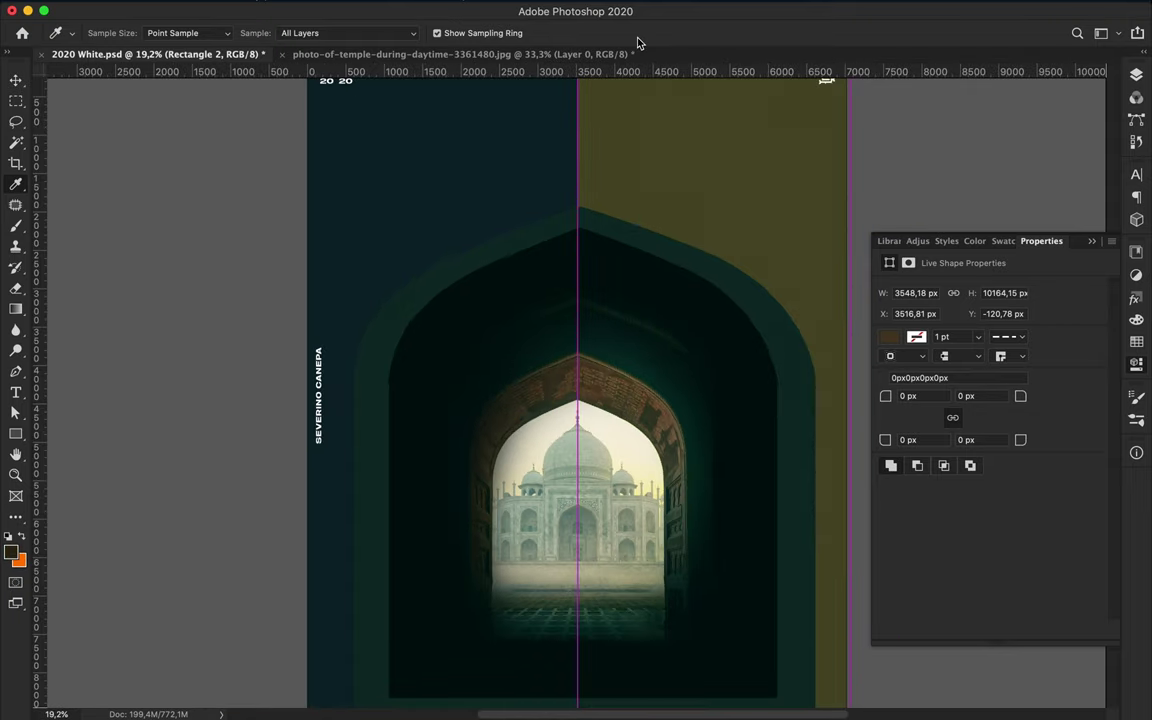
key(u)
click(180, 34)
key(Escape)
key(v)
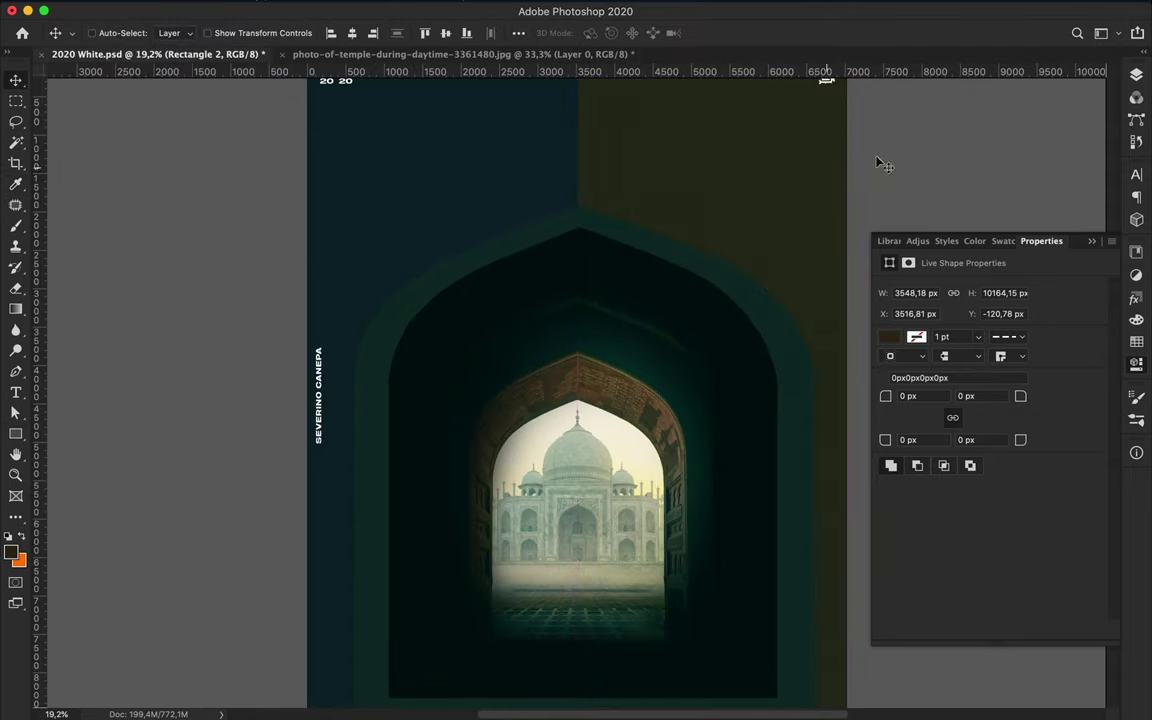
scroll(746, 257, down, 1)
scroll(752, 259, up, 1)
click(683, 225)
key(ctrl+t)
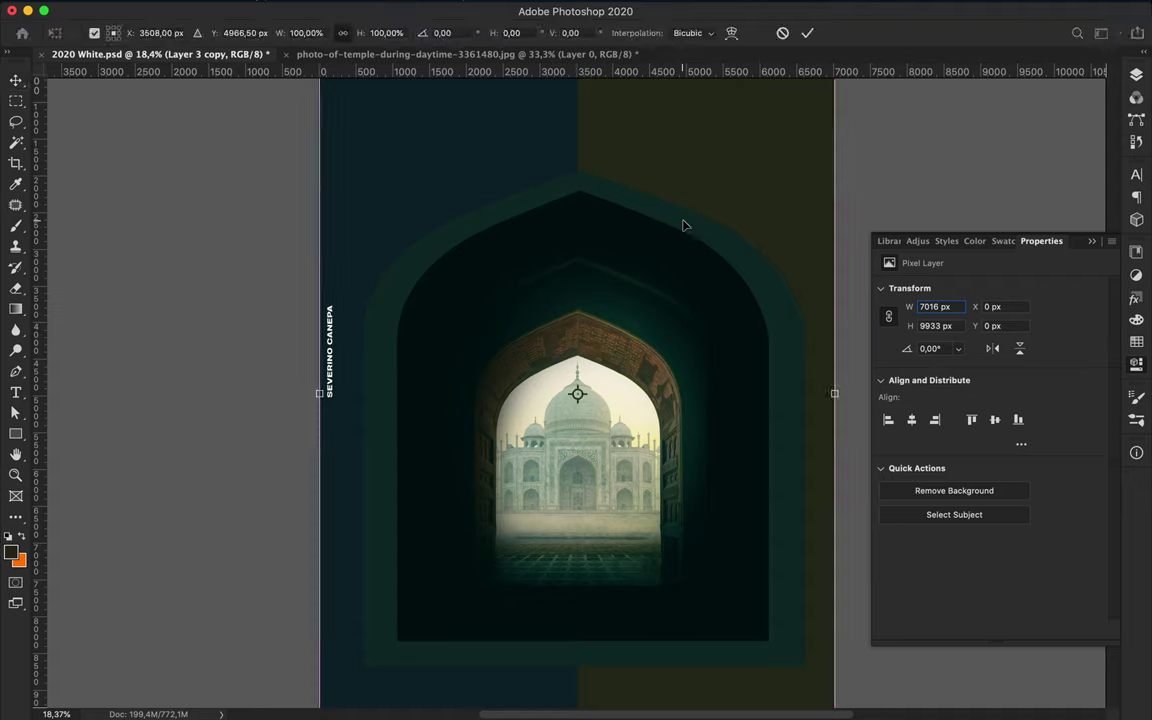
Restack Rectangle 2 and Hue/Saturation 1, then clip the brown rectangle to the inner arch.
key(Return)
key(F7)
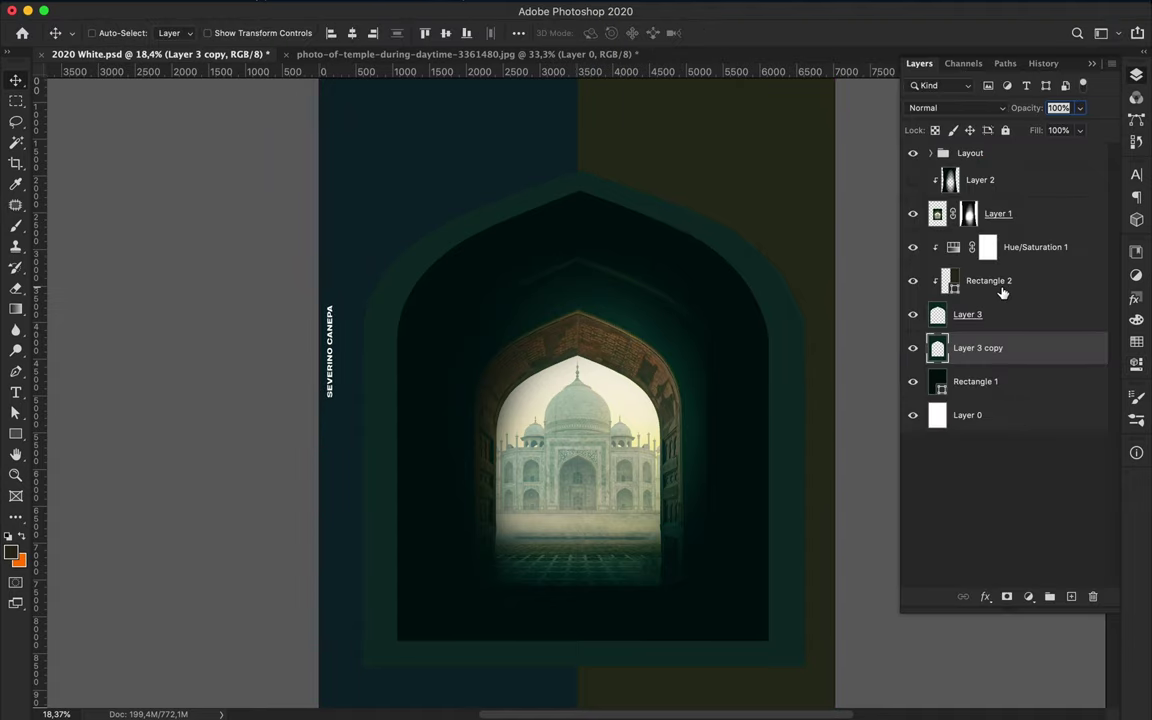
click(1002, 286)
shift+click(1010, 248)
key(ctrl+e)
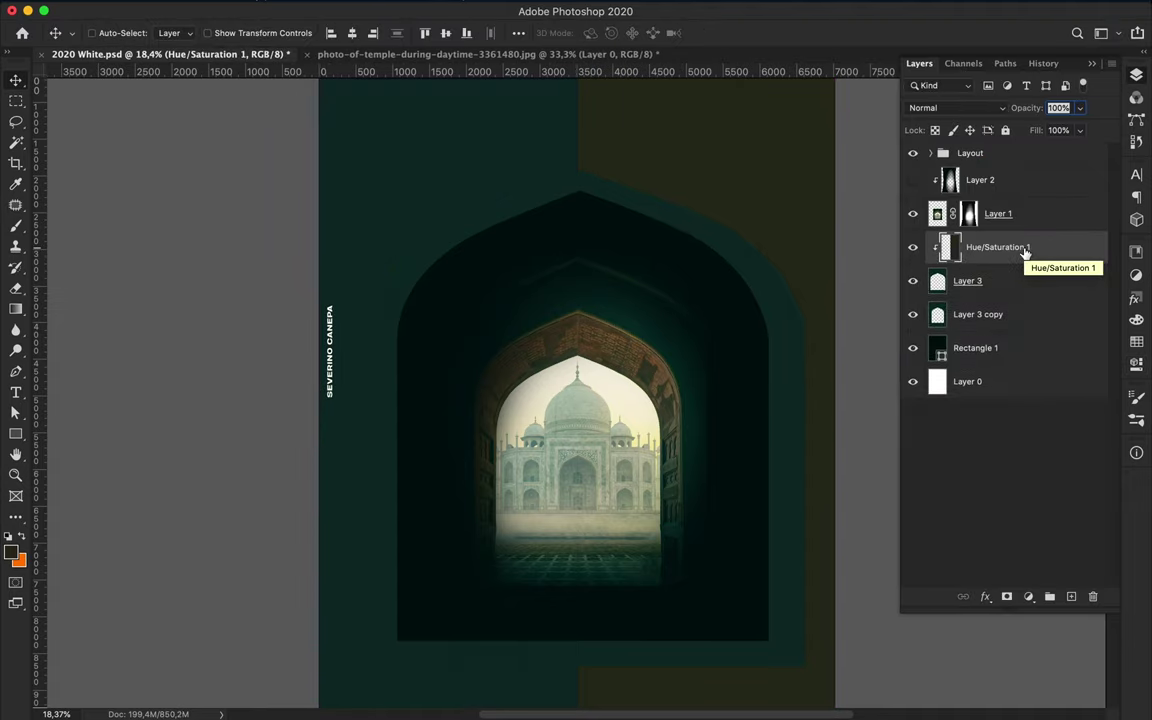
key(ctrl+z)
drag(1030, 257, 1029, 311)
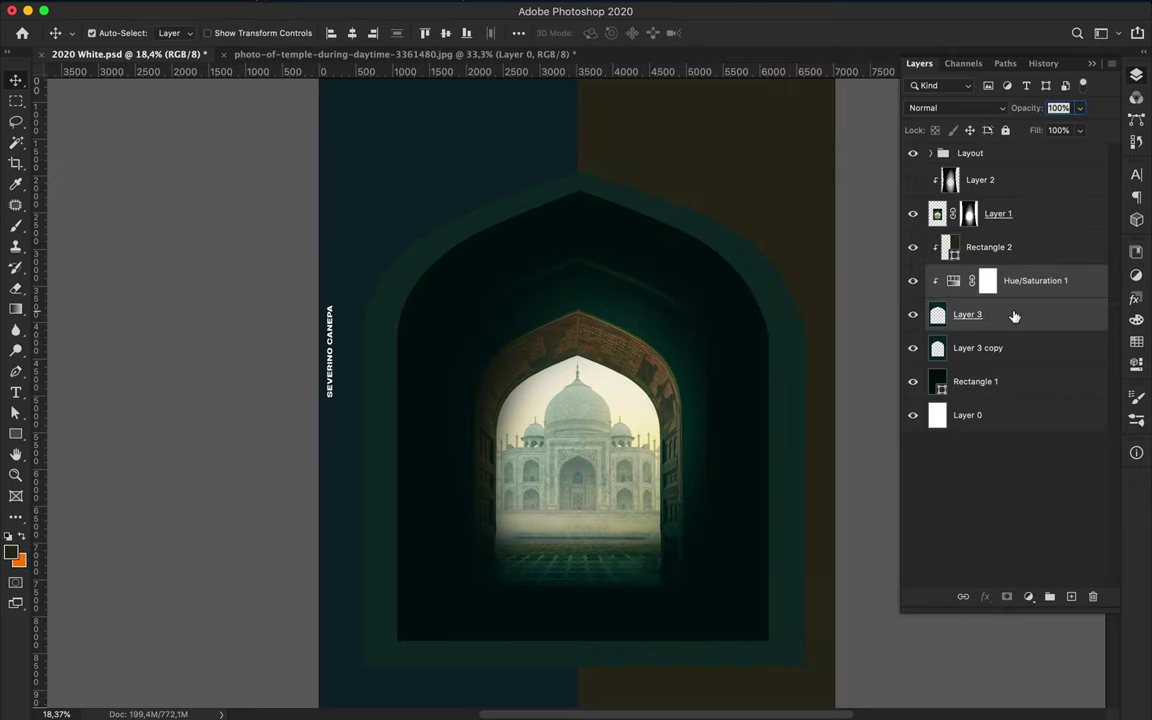
key(ctrl+z)
key(ctrl+z)
key(ctrl+z)
mouse_move(1020, 311)
mouse_down()
mouse_move(1013, 301)
mouse_move(985, 311)
mouse_move(996, 263)
mouse_up()
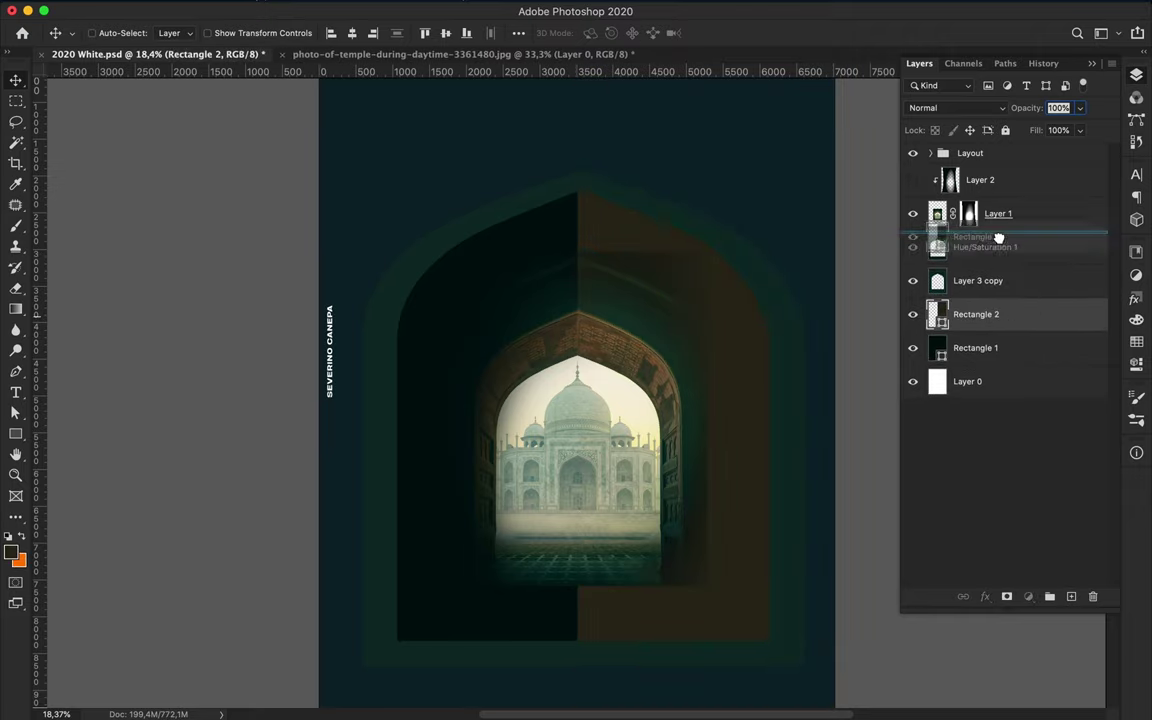
alt+click(994, 264)
Stretch the outer arch frame and inner arch taller to fit the poster.
click(622, 203)
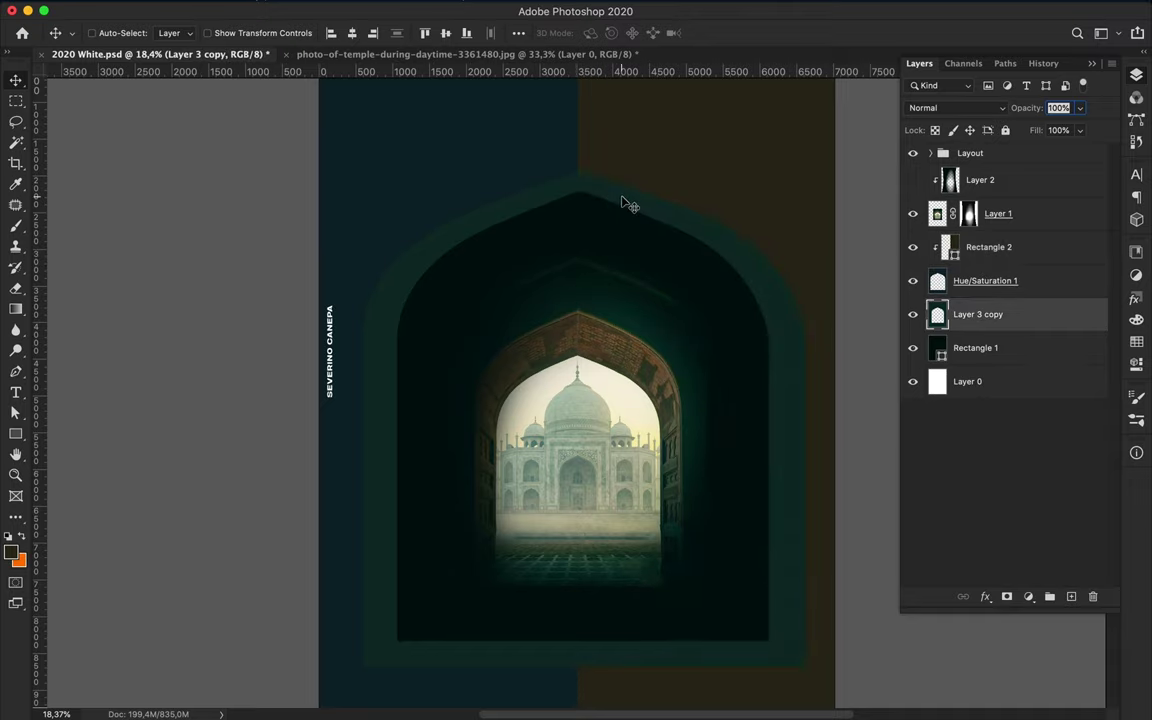
key(ctrl+t)
key(ctrl+0)
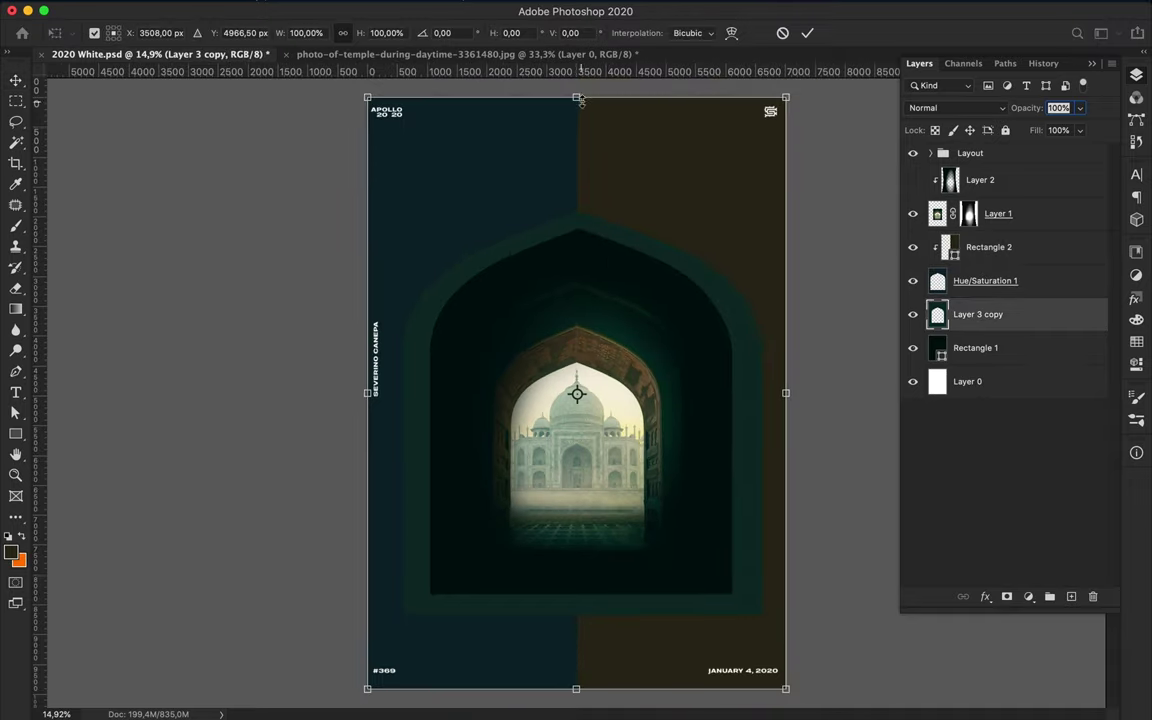
drag(578, 100, 580, 96)
key(Return)
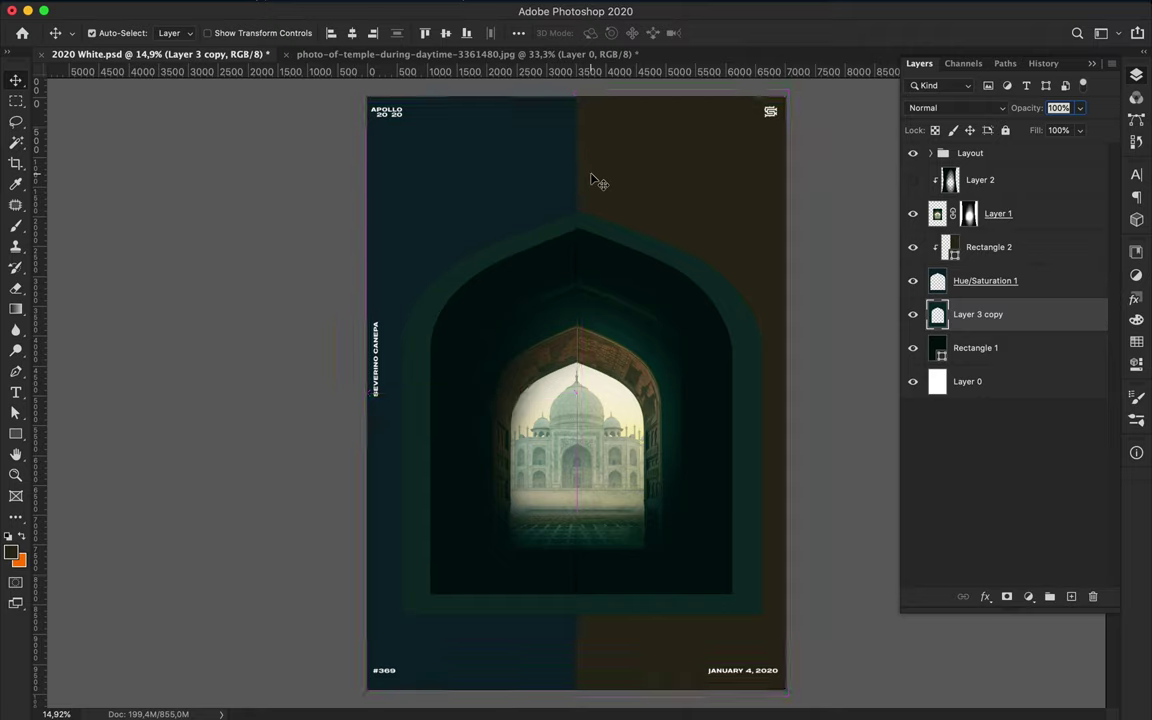
click(930, 283)
key(ctrl+t)
key(ctrl+0)
drag(576, 134, 576, 130)
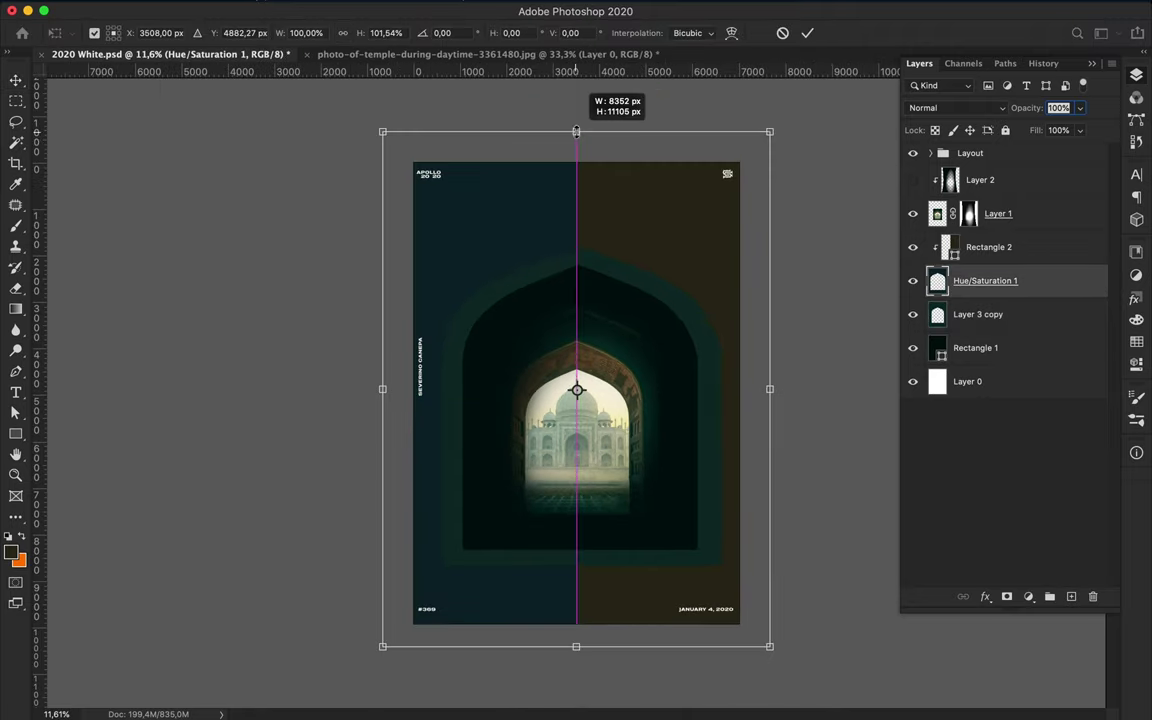
drag(576, 647, 578, 655)
key(Return)
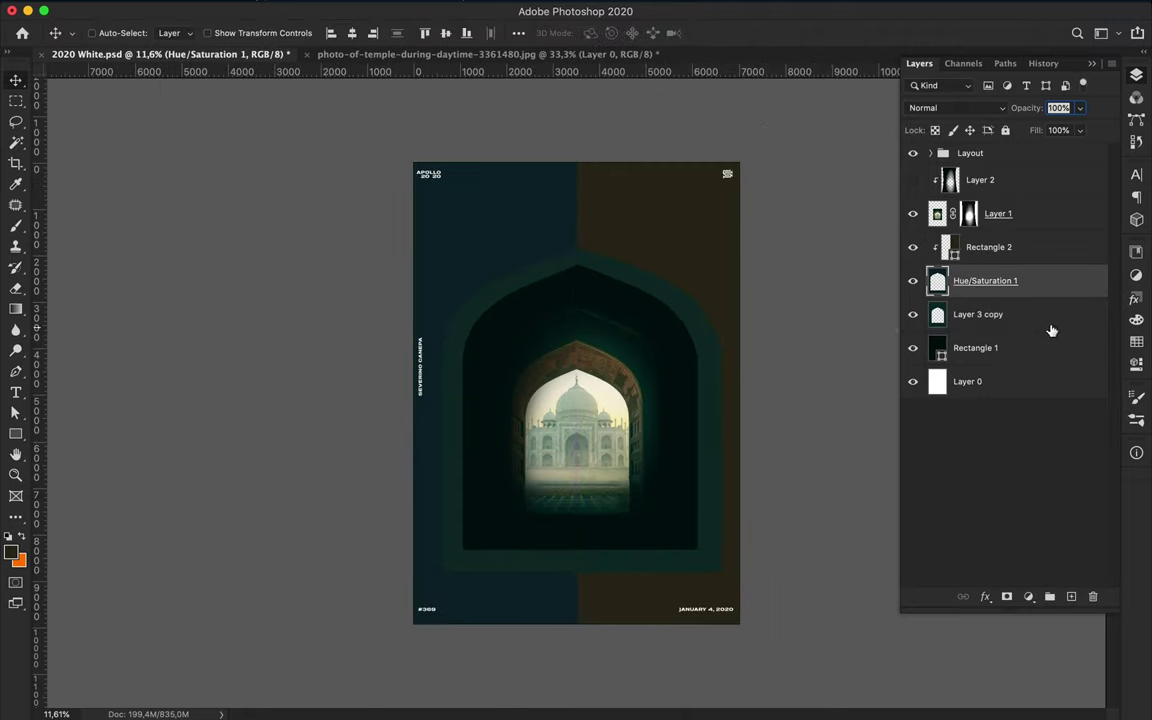
Move all the arch layers up on the poster and confirm the brown rectangle's size.
shift+click(1049, 318)
shift+click(1040, 180)
drag(684, 363, 634, 408)
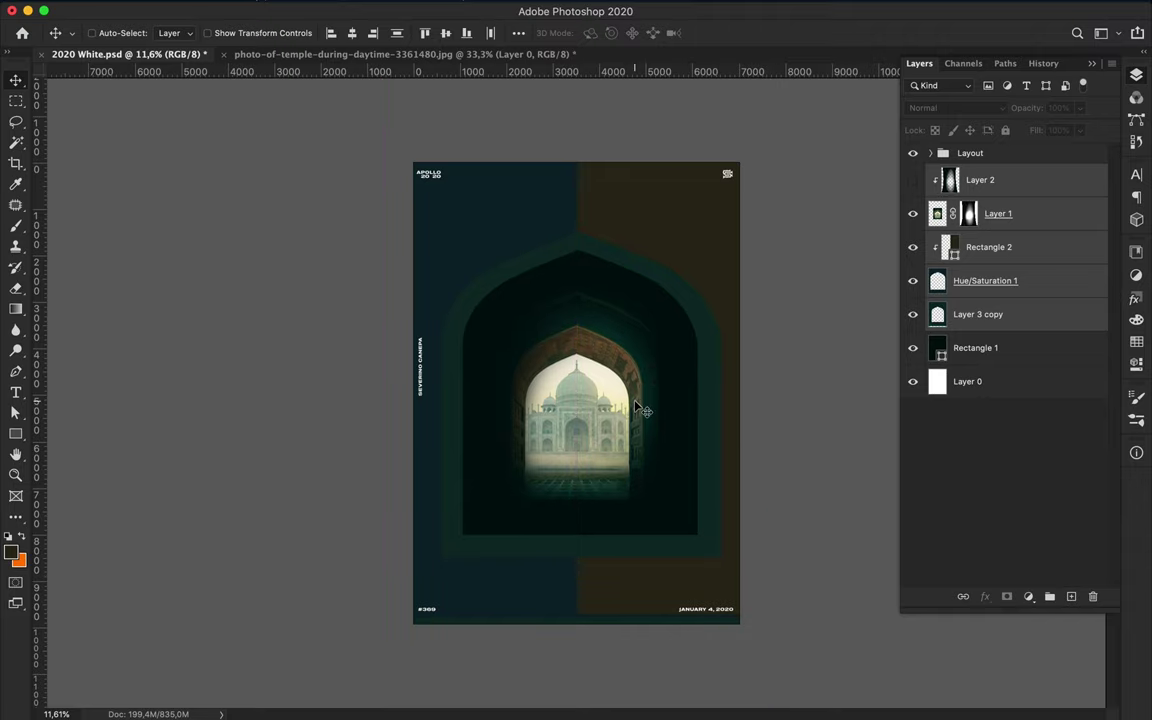
scroll(634, 408, up, 2)
scroll(635, 408, up, 2)
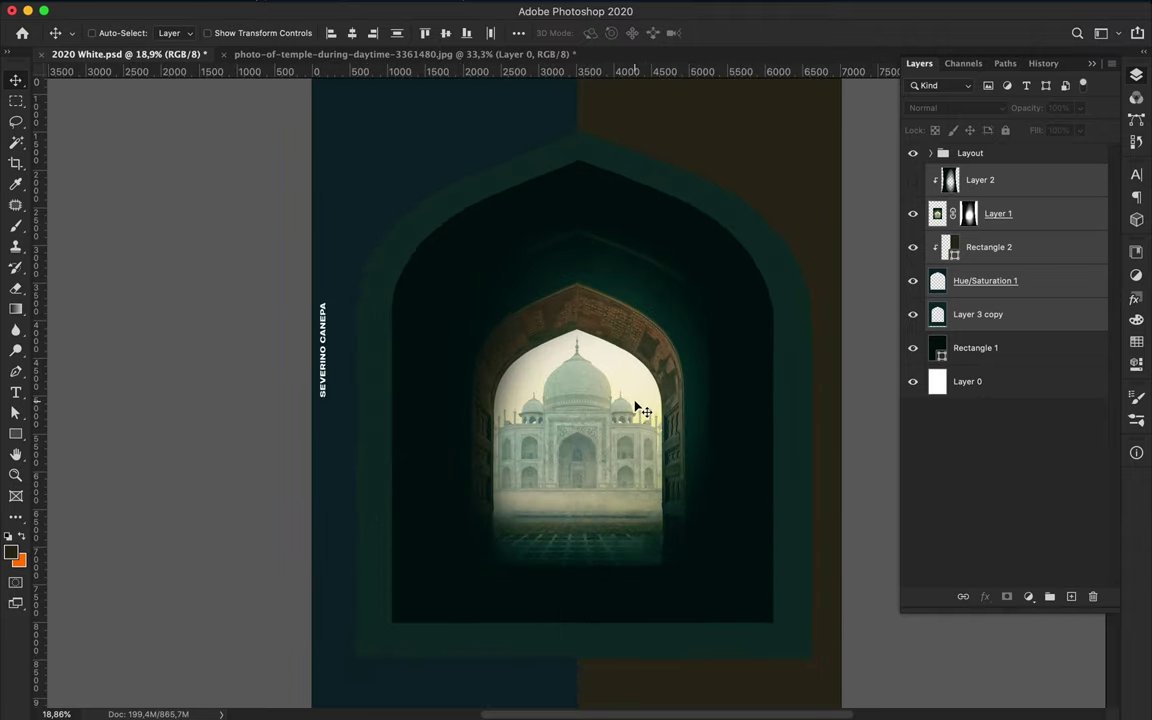
ctrl+click(643, 275)
key(ctrl+t)
scroll(547, 337, up, 2)
scroll(550, 343, up, 2)
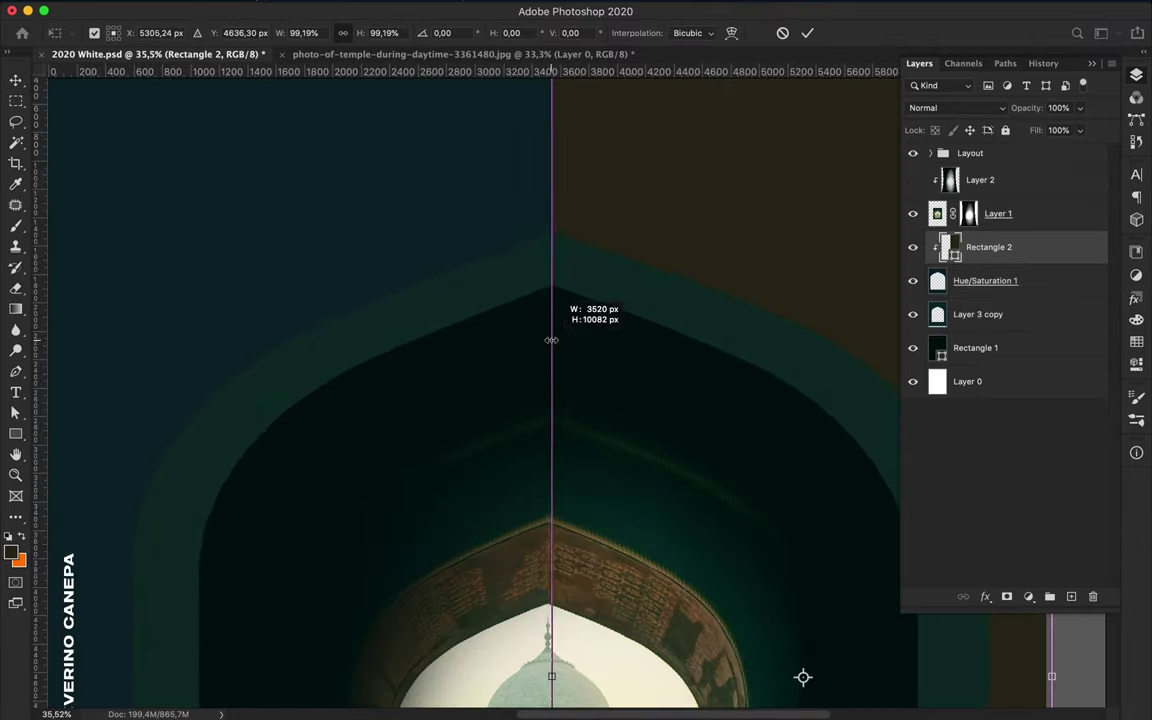
key(Return)
scroll(681, 262, down, 2)
scroll(735, 347, down, 2)
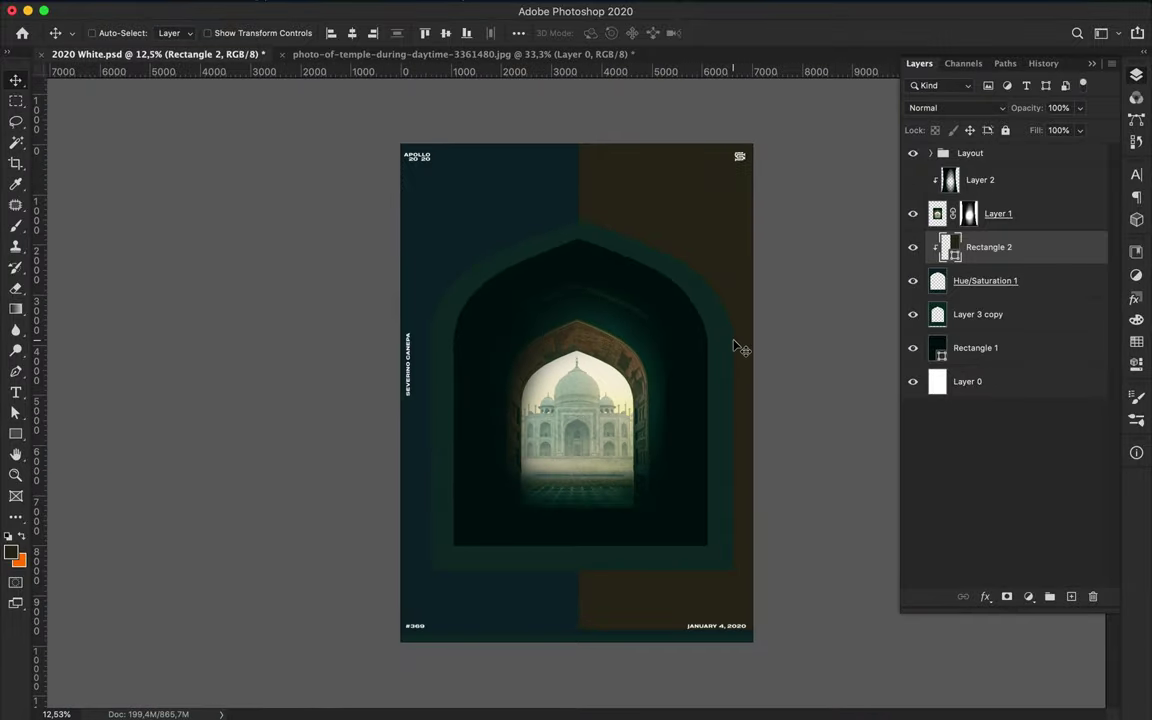
Draw a tall 2935 × 8320 px Rectangle 3 over the arch's left half.
key(ctrl+t)
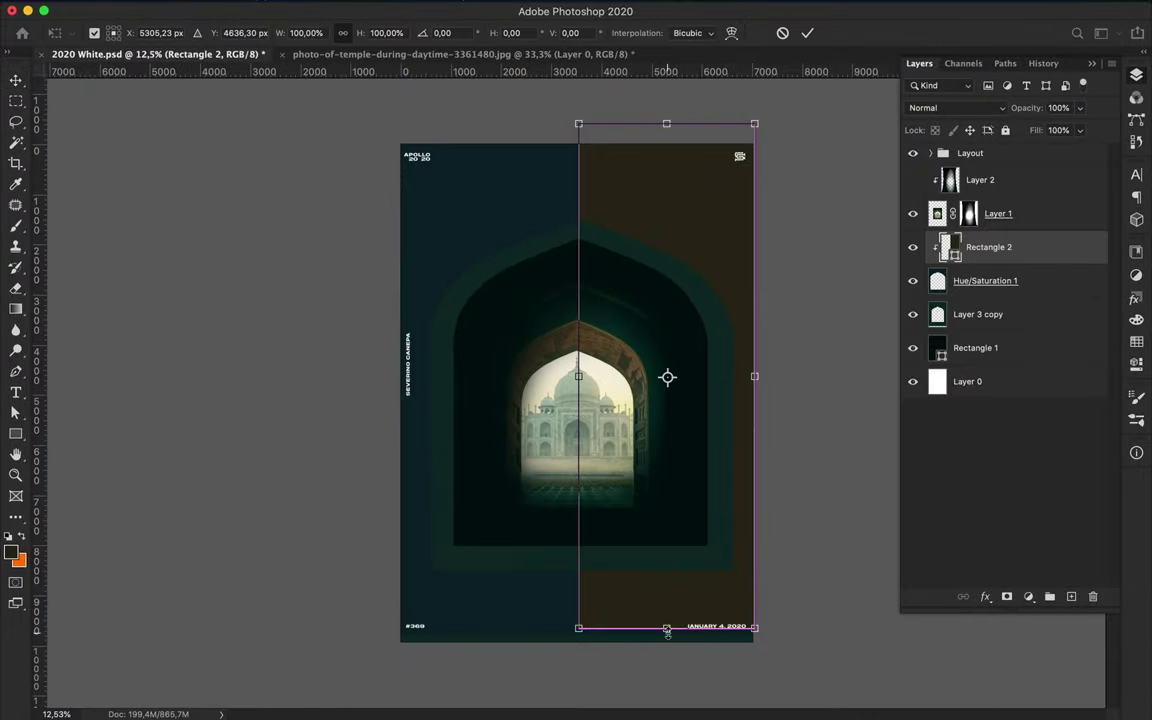
key(Return)
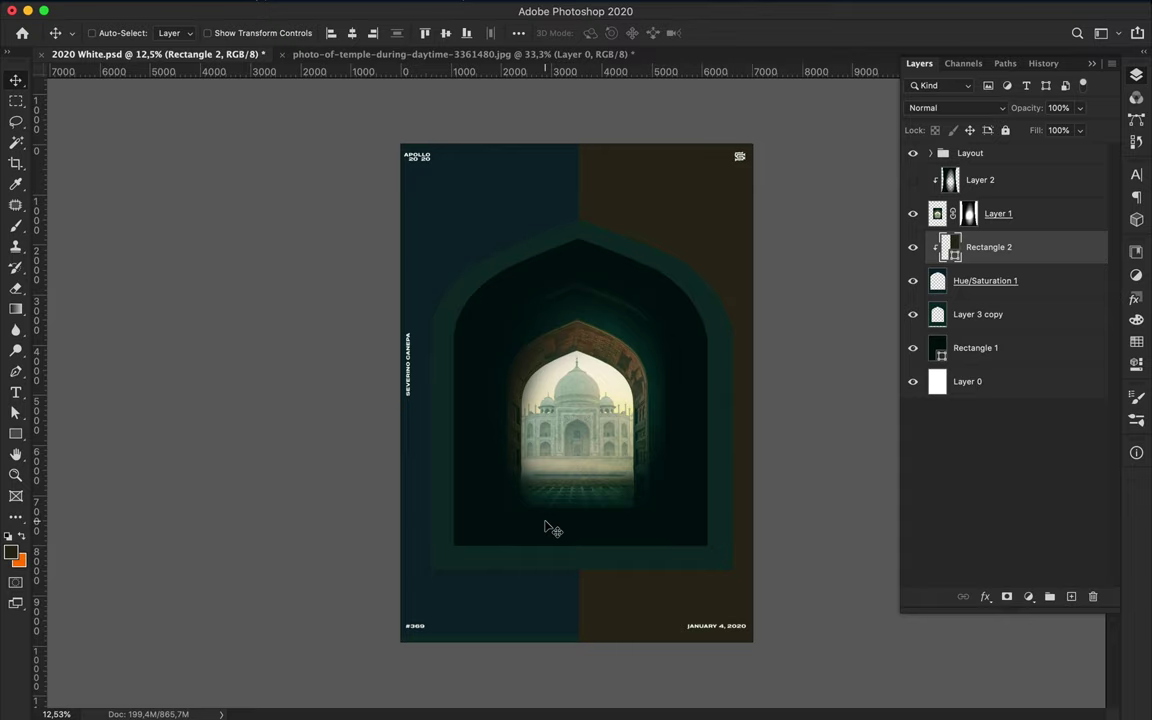
key(u)
drag(431, 184, 579, 600)
Fill Rectangle 3 with a grey-green sampled from the outer arch frame.
scroll(579, 400, up, 2)
key(i)
click(681, 373)
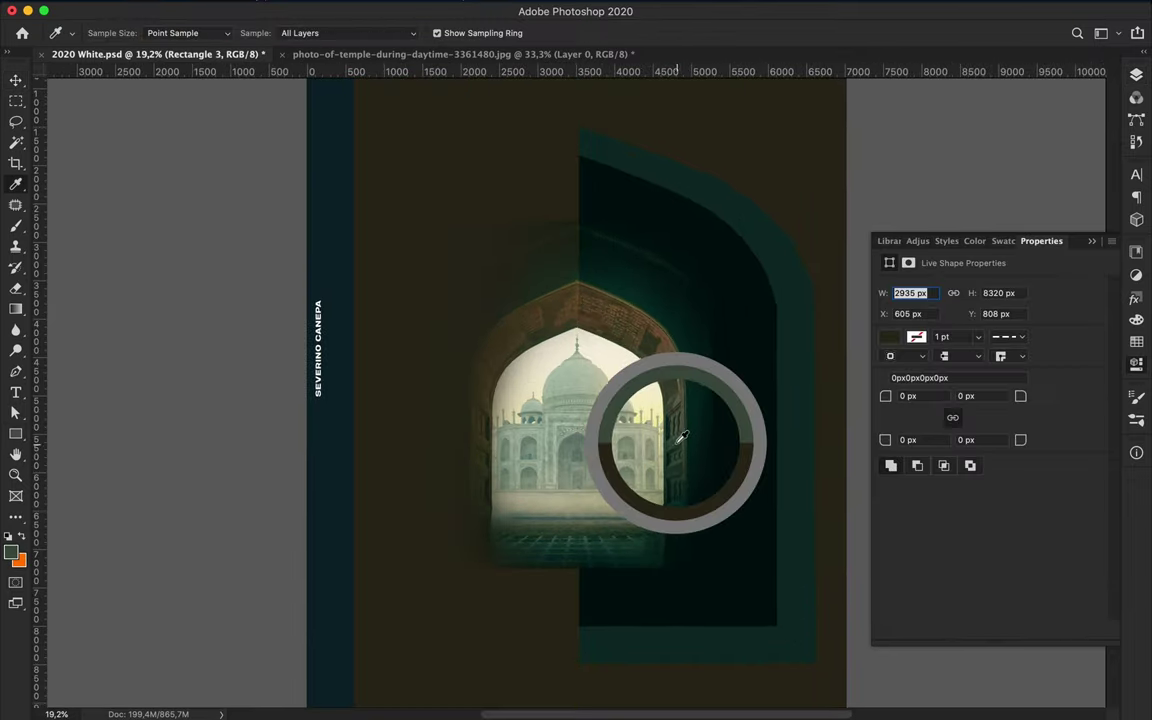
key(u)
click(178, 36)
click(115, 113)
scroll(440, 218, down, 3)
key(v)
Clip Rectangle 3 to the outer arch frame and stretch it across the whole arch.
click(1136, 74)
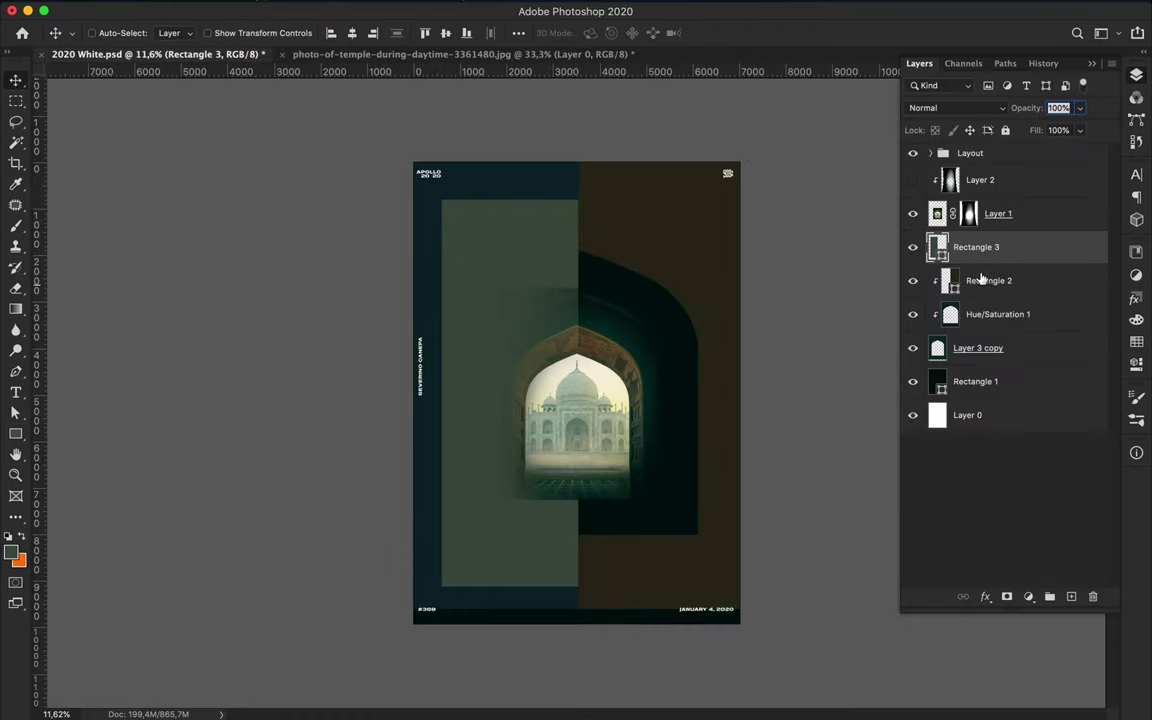
click(985, 316)
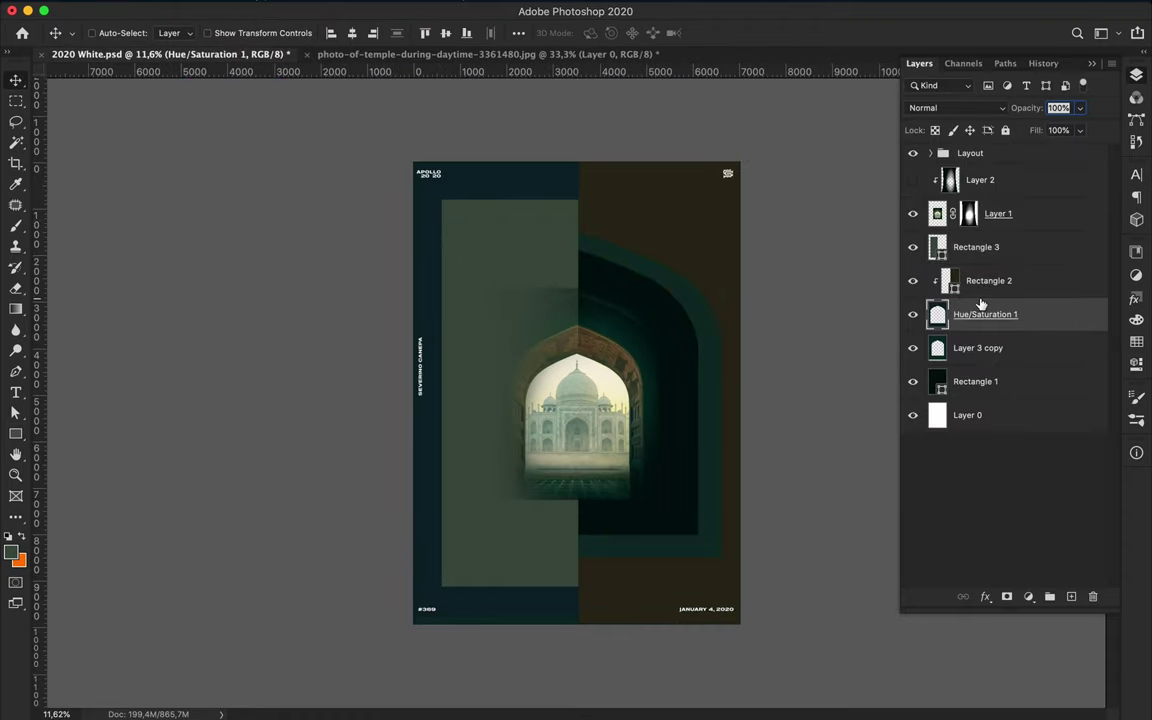
drag(976, 247, 978, 340)
alt+click(968, 338)
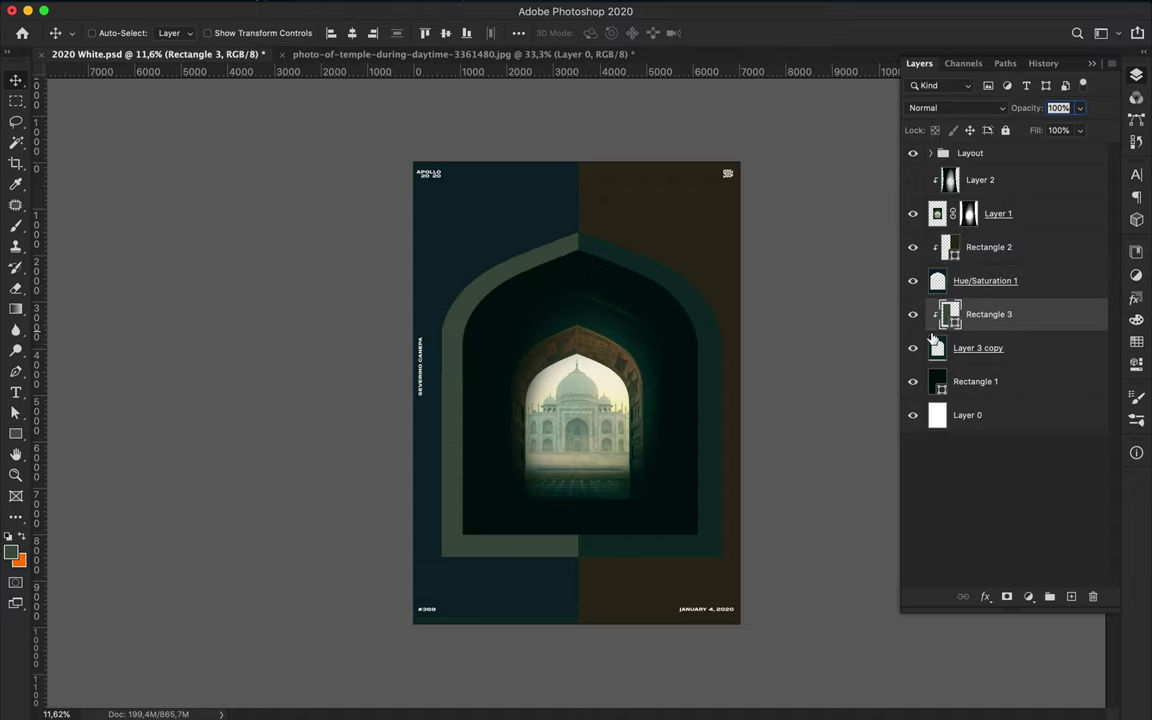
drag(1084, 137, 1115, 152)
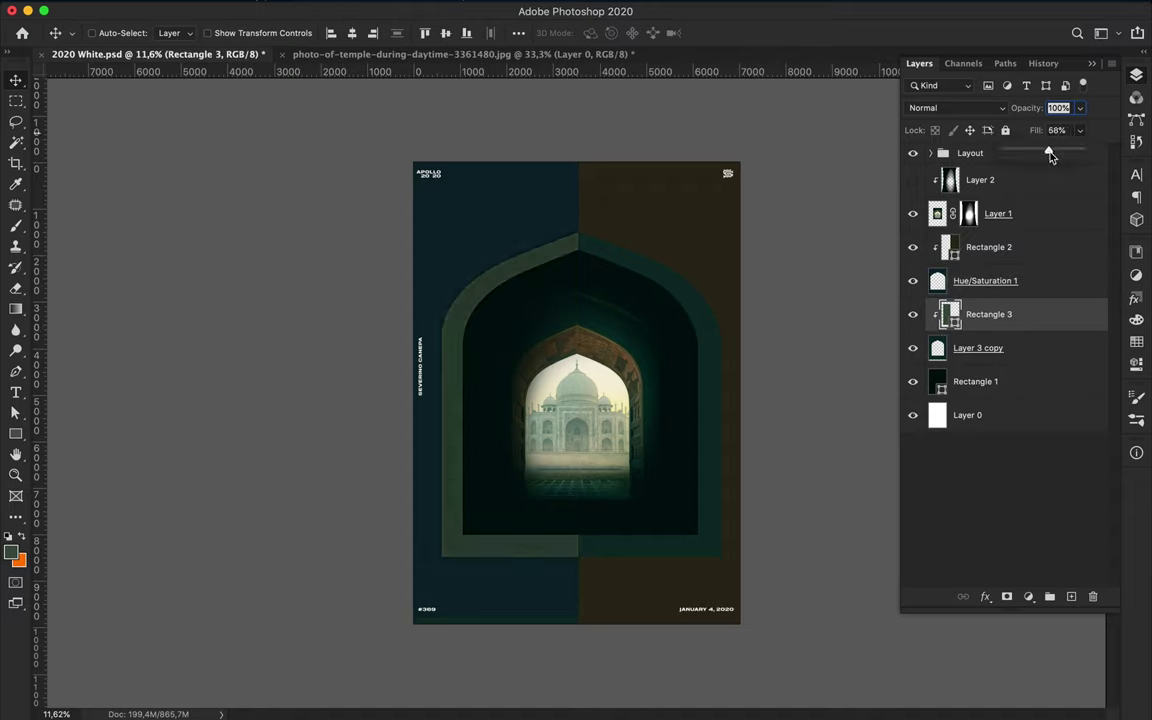
key(ctrl+t)
drag(591, 392, 721, 358)
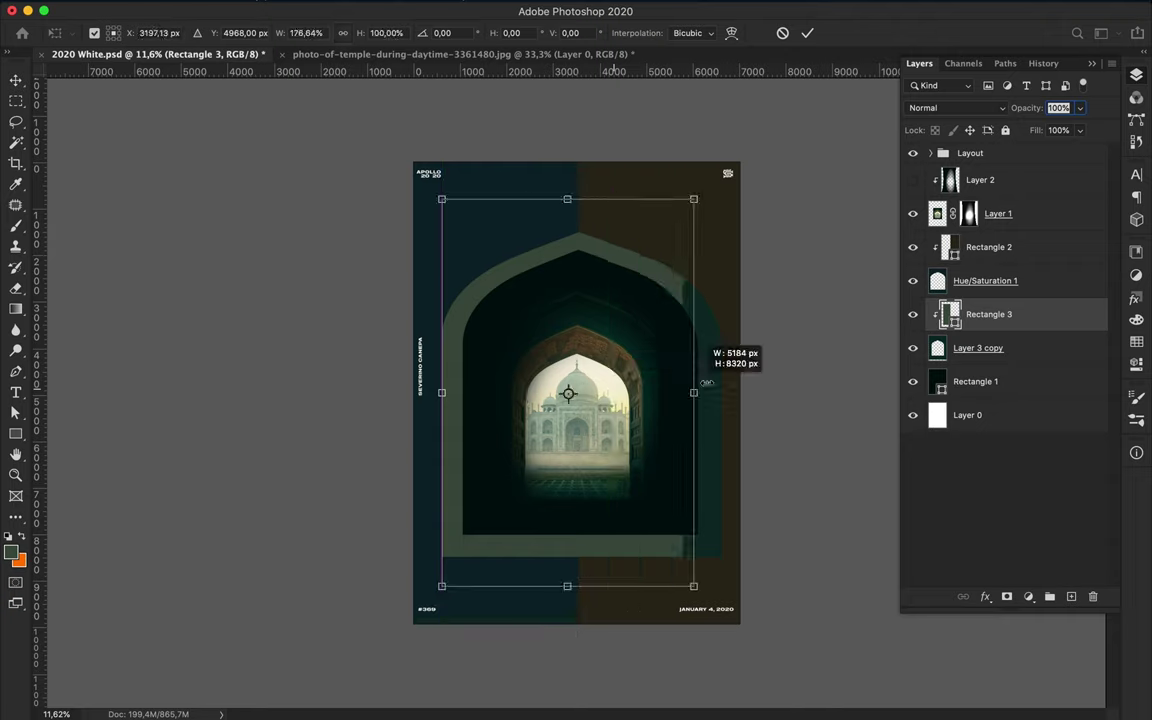
key(Return)
Mask Rectangle 3 with a horizontal black-to-white gradient fade, then save the poster.
click(1007, 596)
key(g)
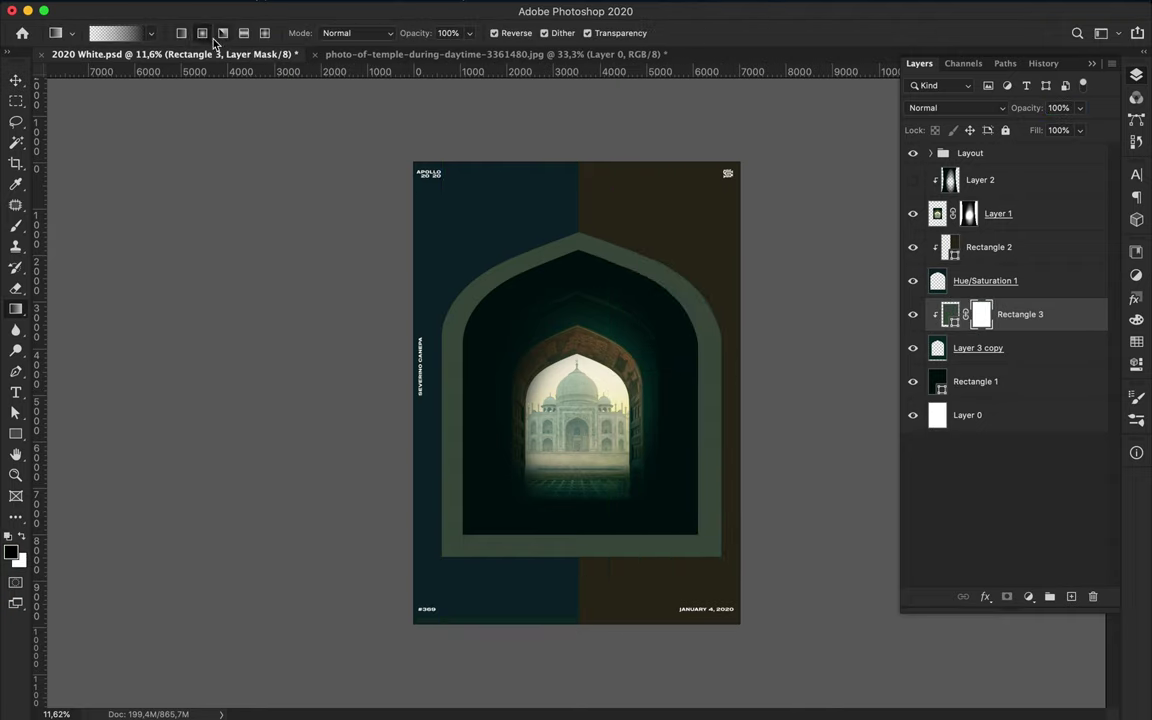
click(100, 32)
key(Return)
drag(438, 378, 728, 381)
key(v)
scroll(648, 267, down, 1)
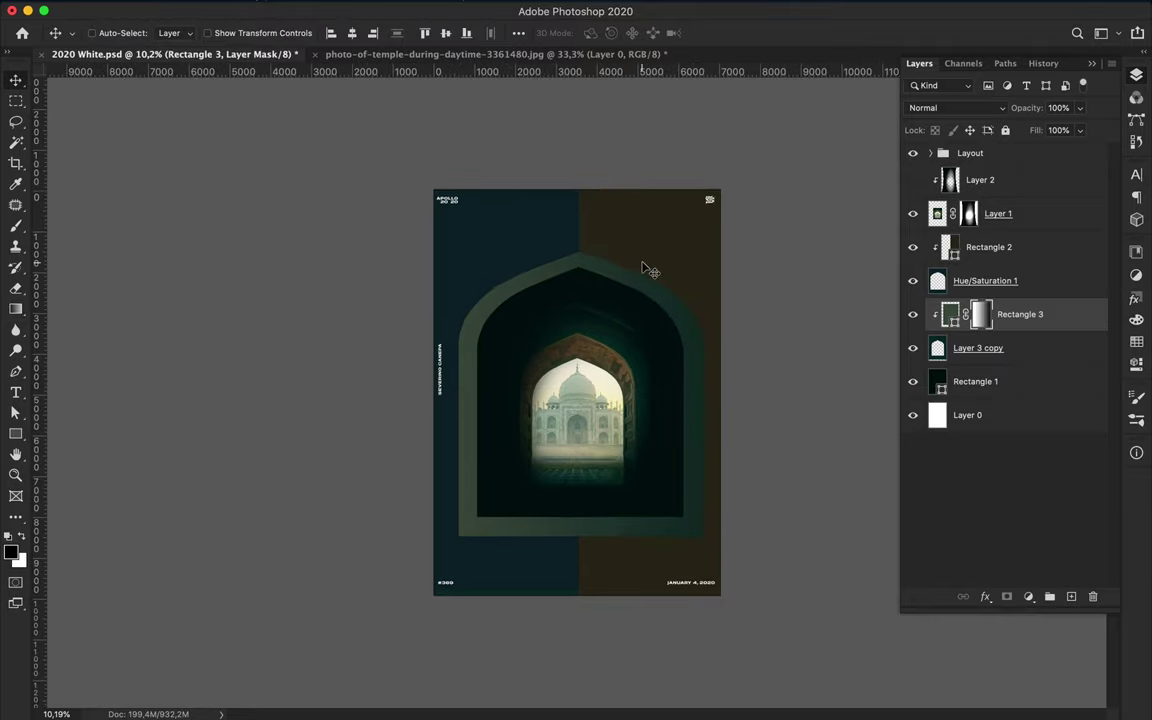
key(ctrl+s)
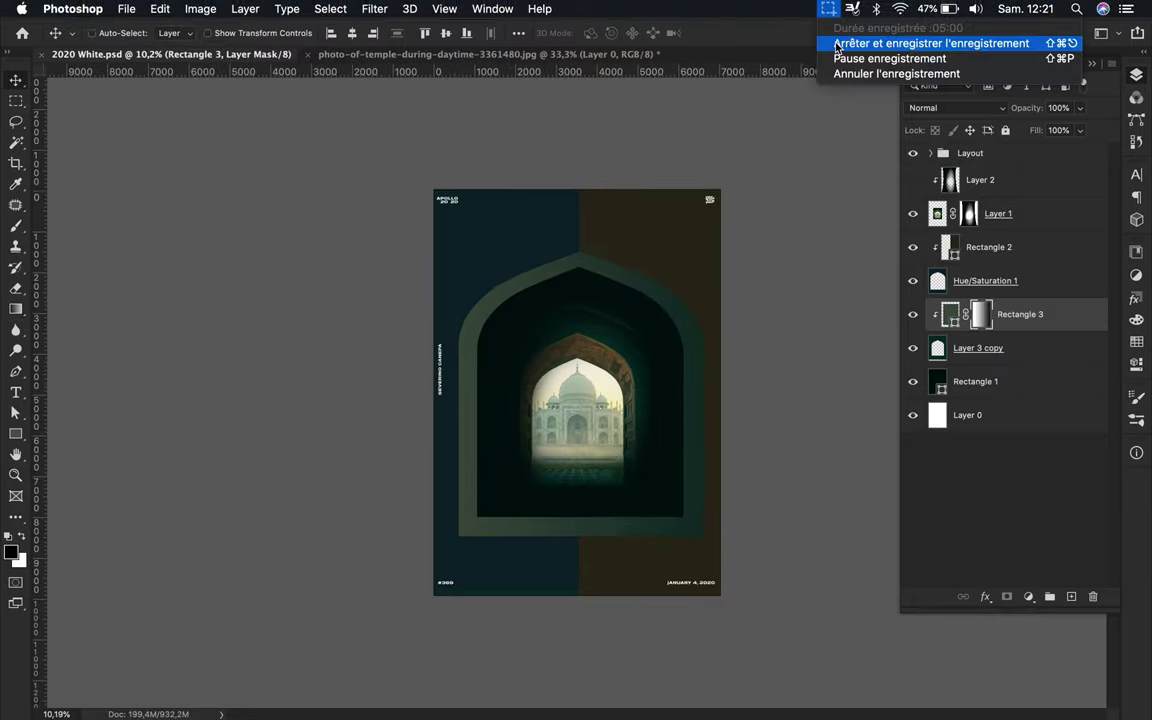